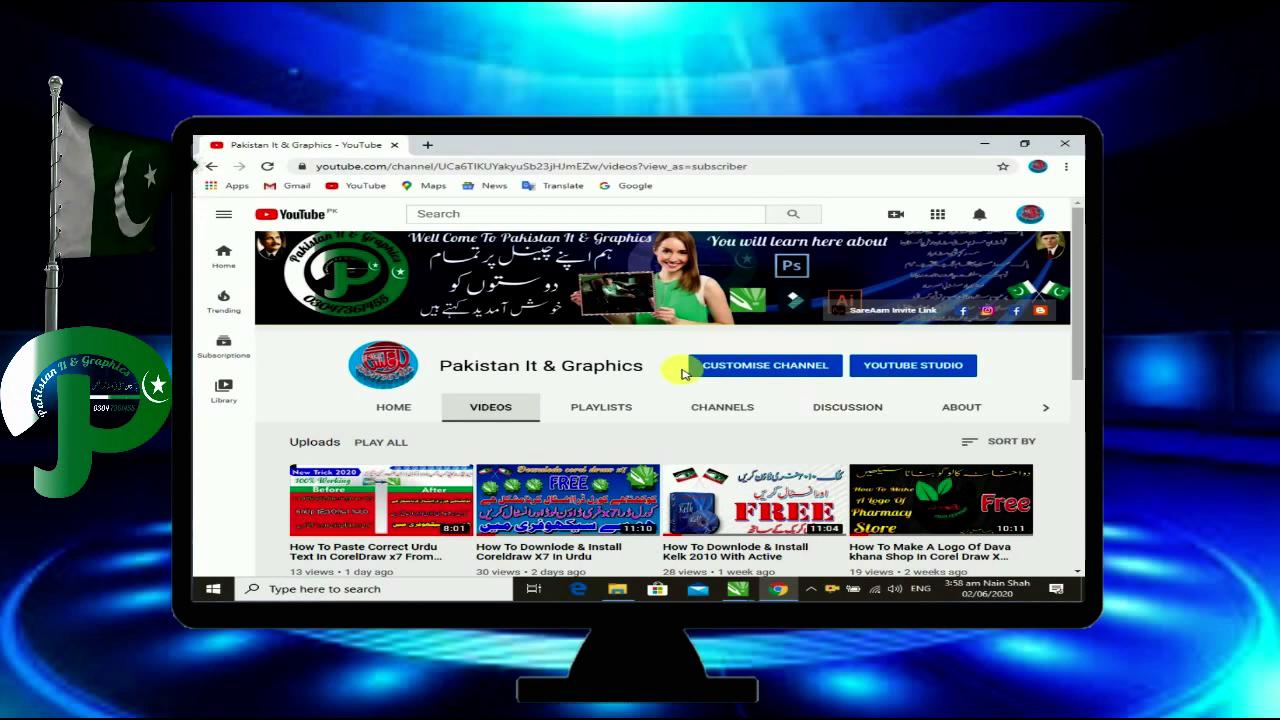
Browse the uploaded videos on the Pakistan It & Graphics YouTube channel page.
scroll(757, 366, down, 2)
scroll(471, 343, up, 2)
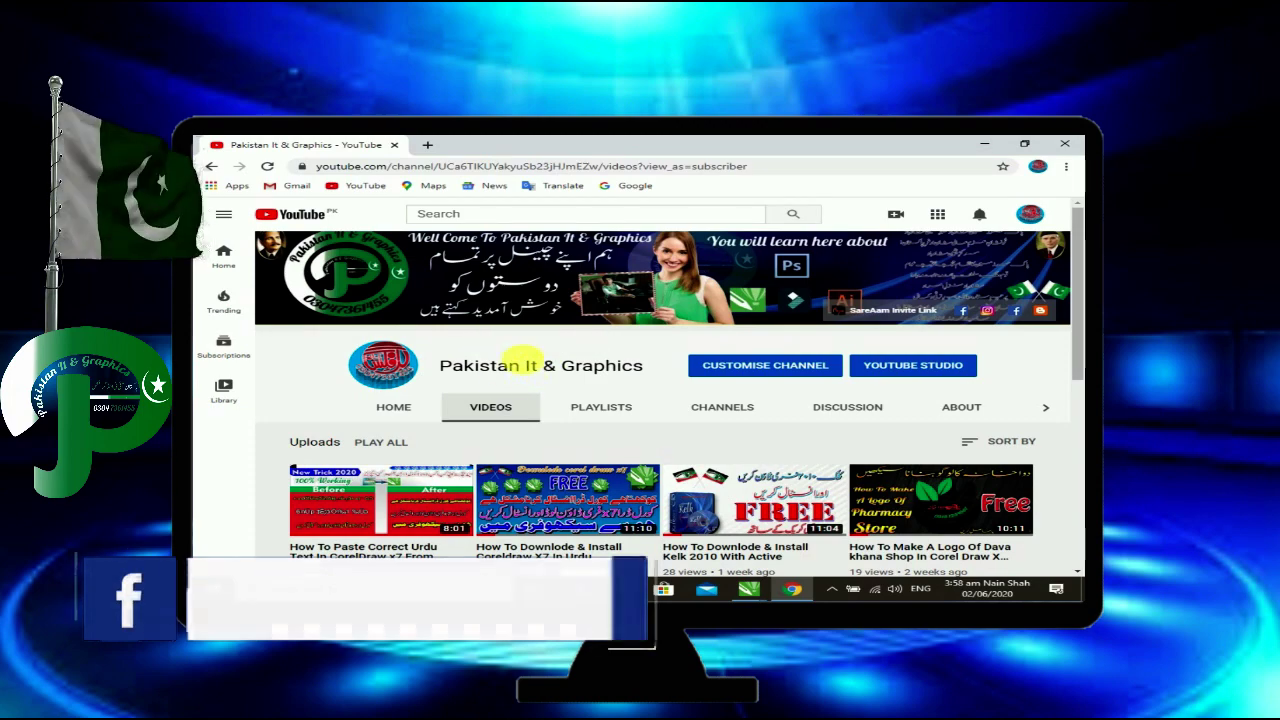
scroll(481, 383, down, 6)
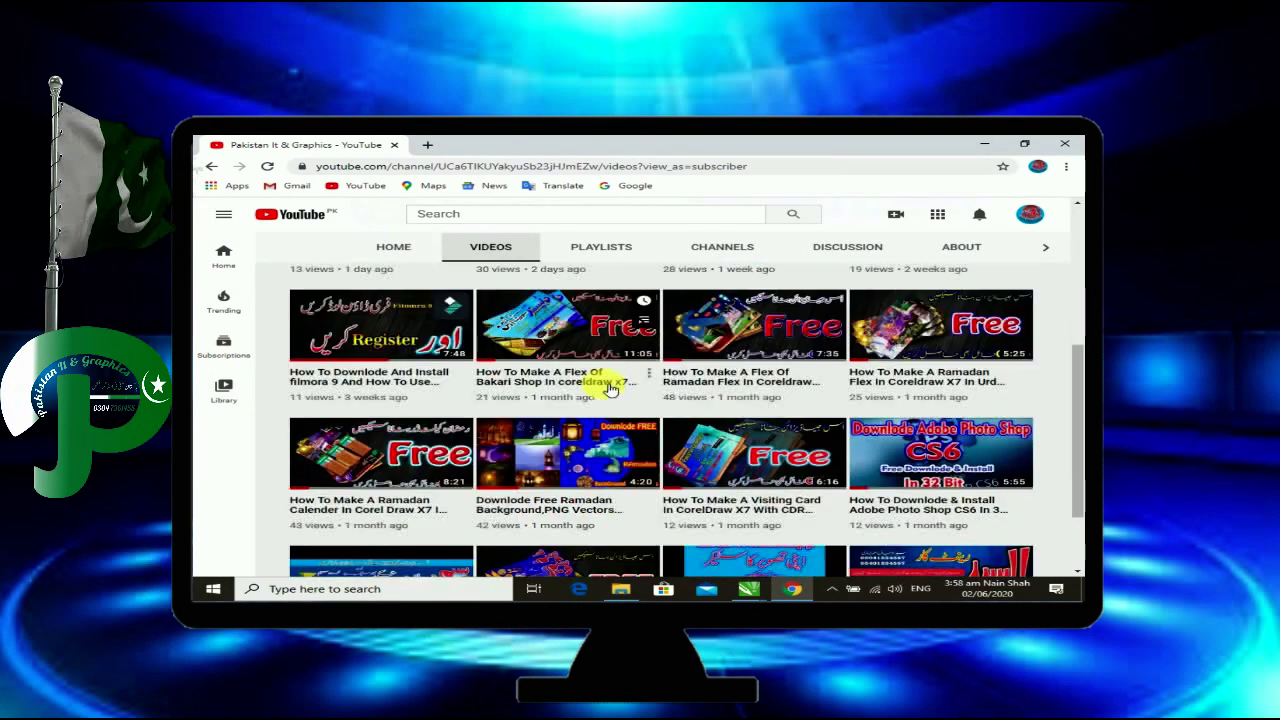
scroll(710, 380, up, 6)
scroll(740, 370, down, 2)
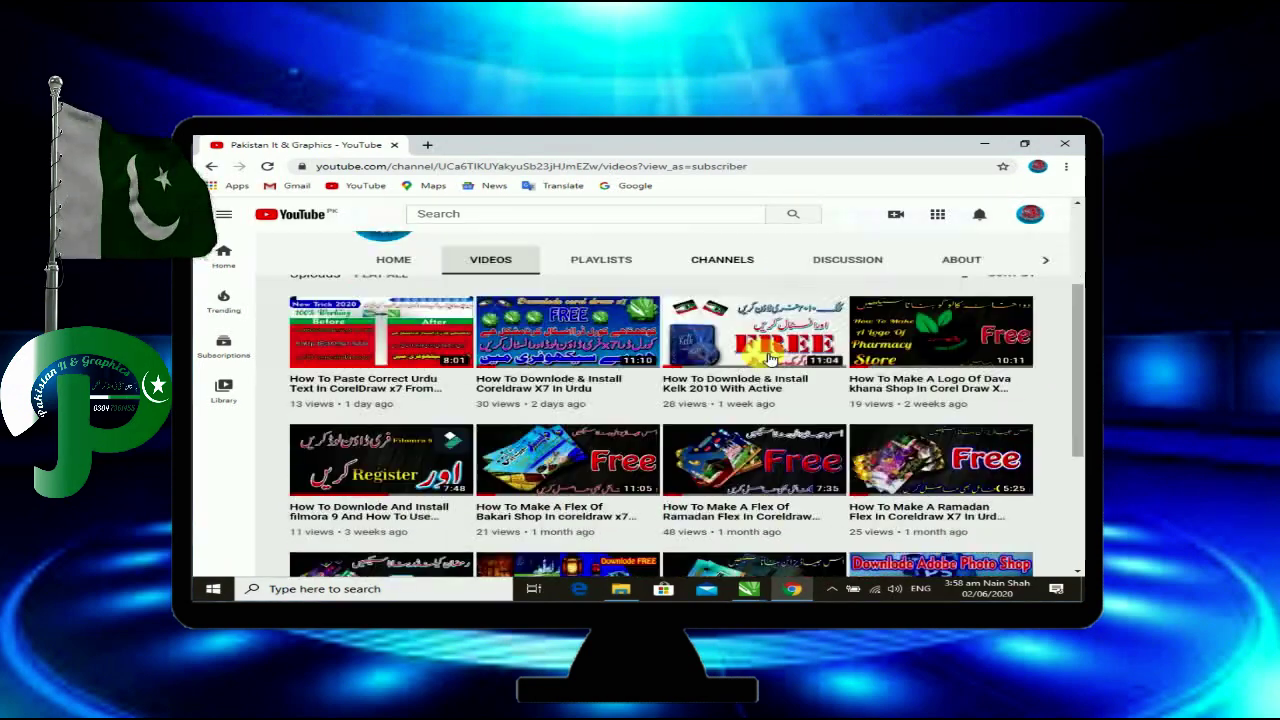
scroll(762, 360, up, 1)
scroll(437, 320, up, 2)
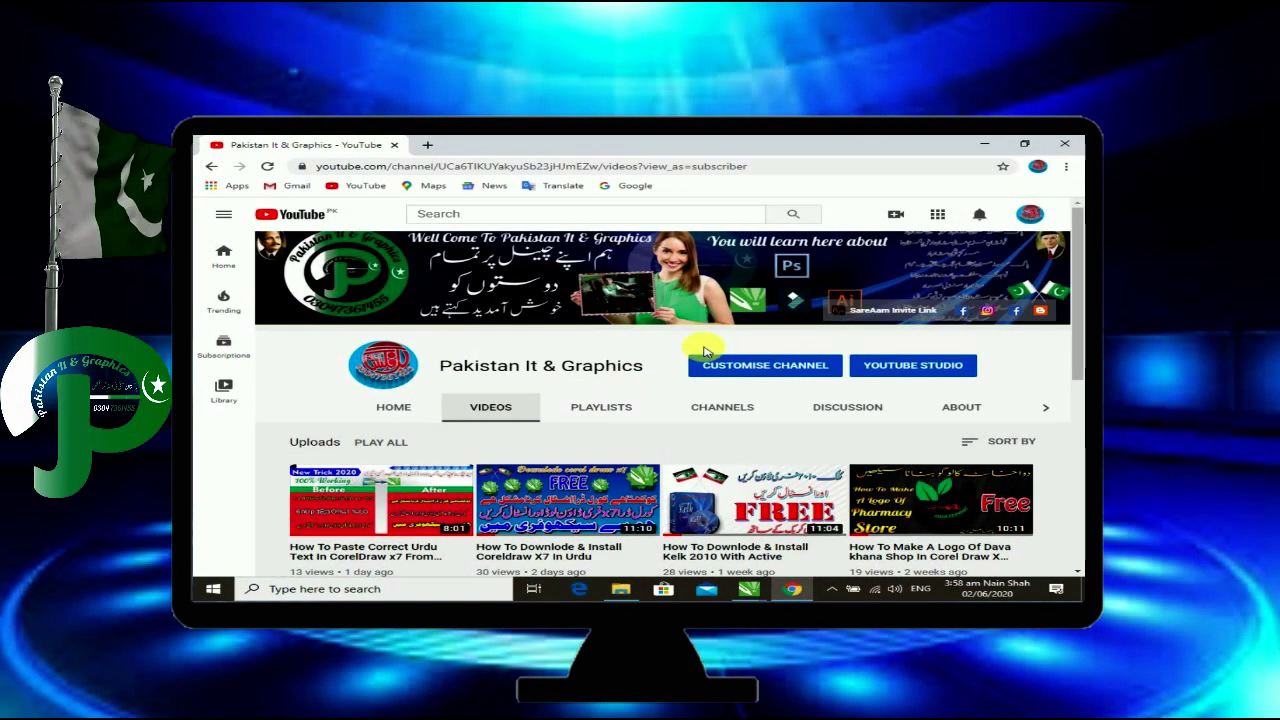
scroll(380, 495, down, 1)
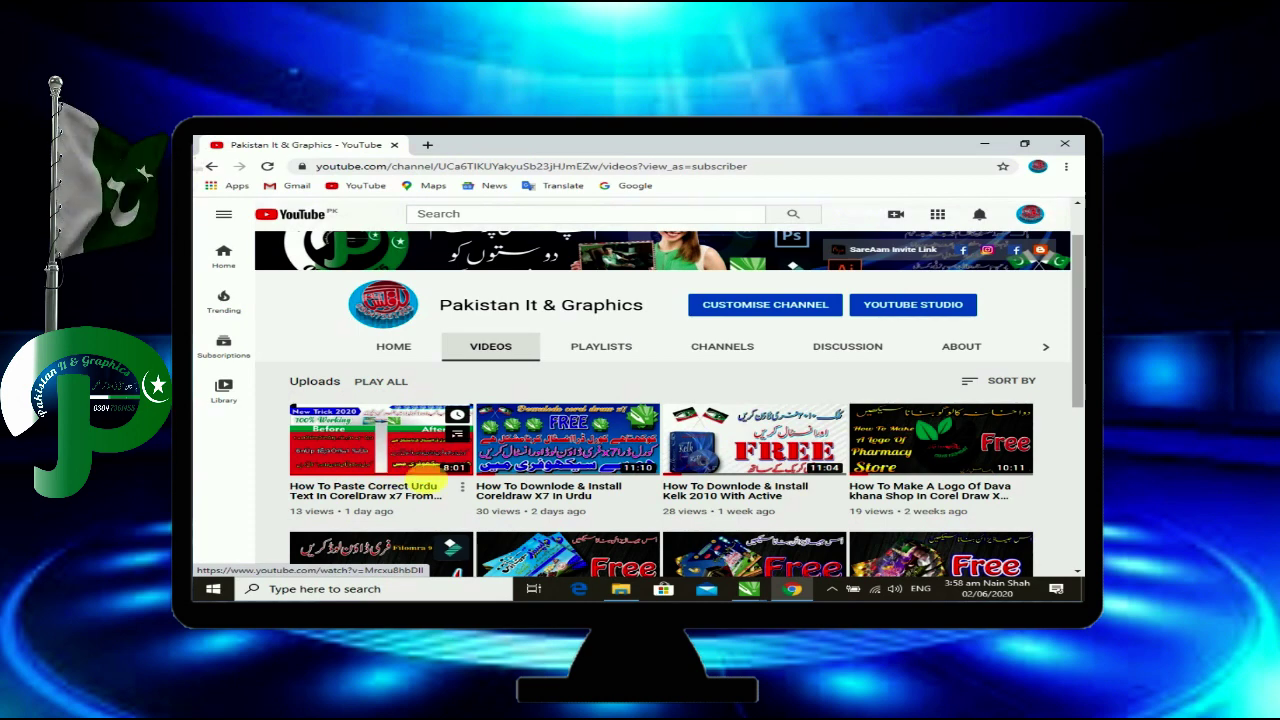
scroll(1008, 458, down, 1)
scroll(643, 430, up, 2)
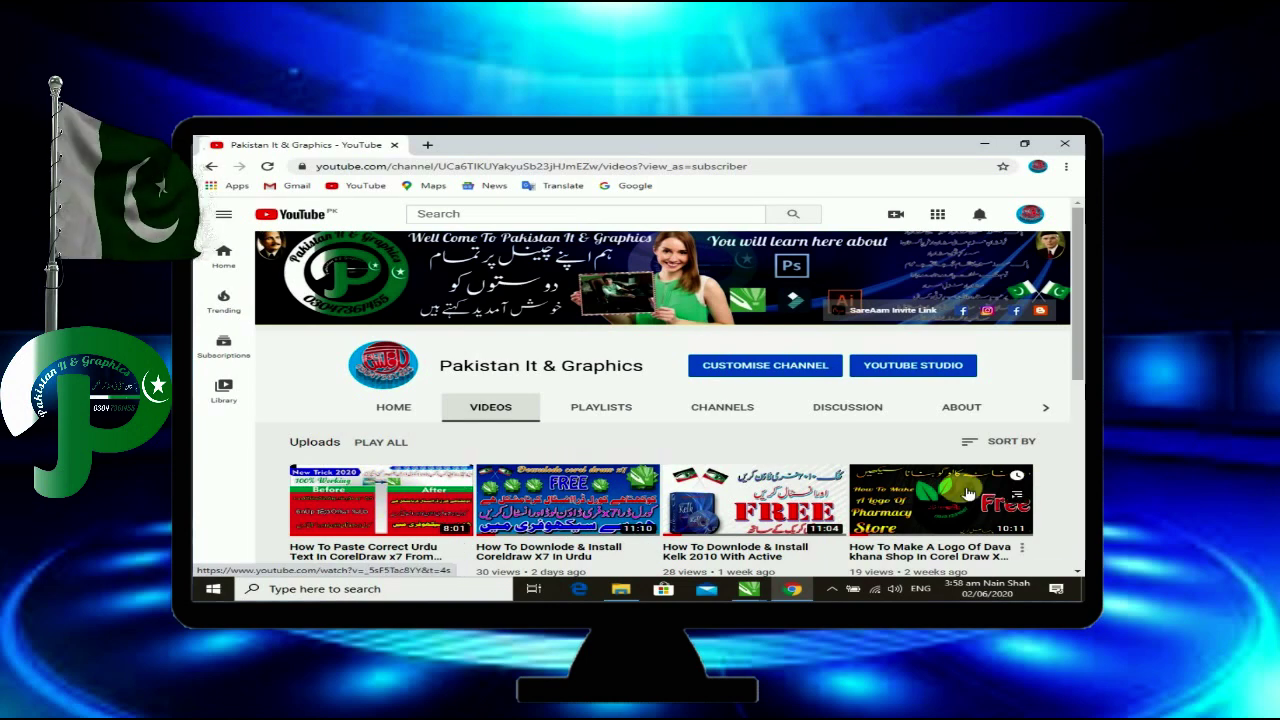
scroll(950, 490, down, 3)
Switch to CorelDRAW and examine the vertical card in student id card.cdr, including its size.
mouse_move(760, 588)
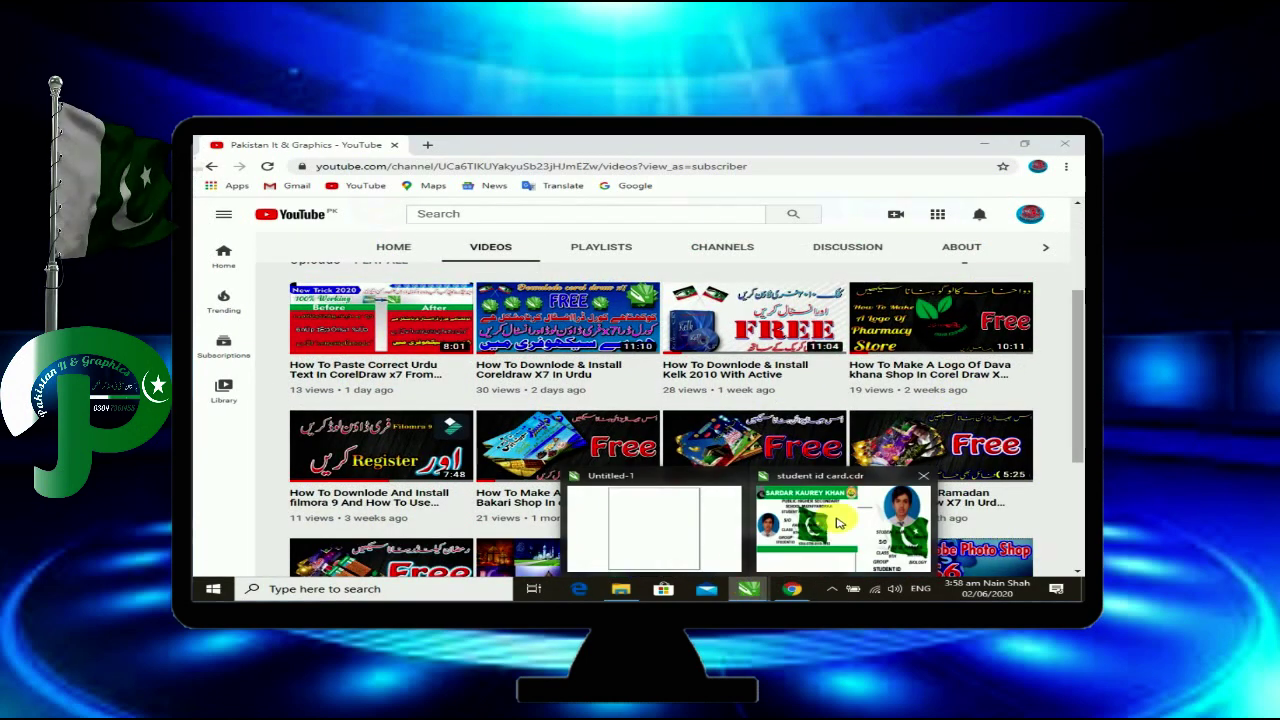
click(828, 510)
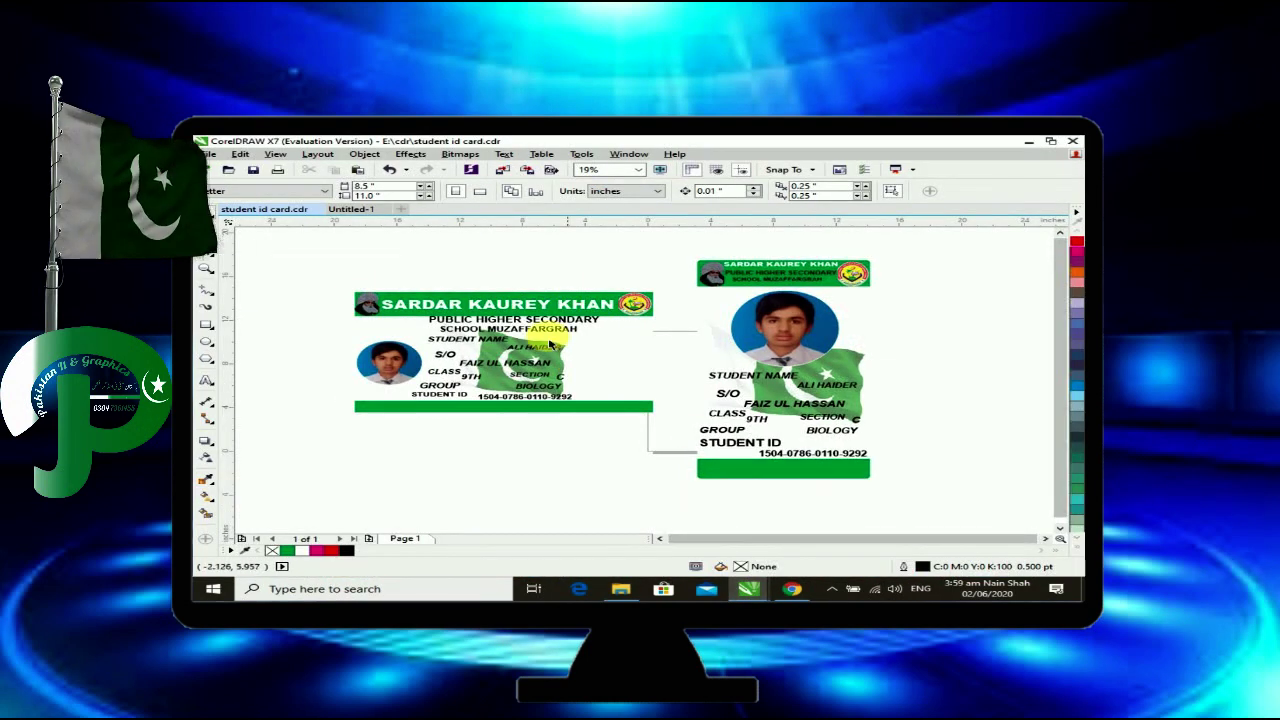
click(809, 340)
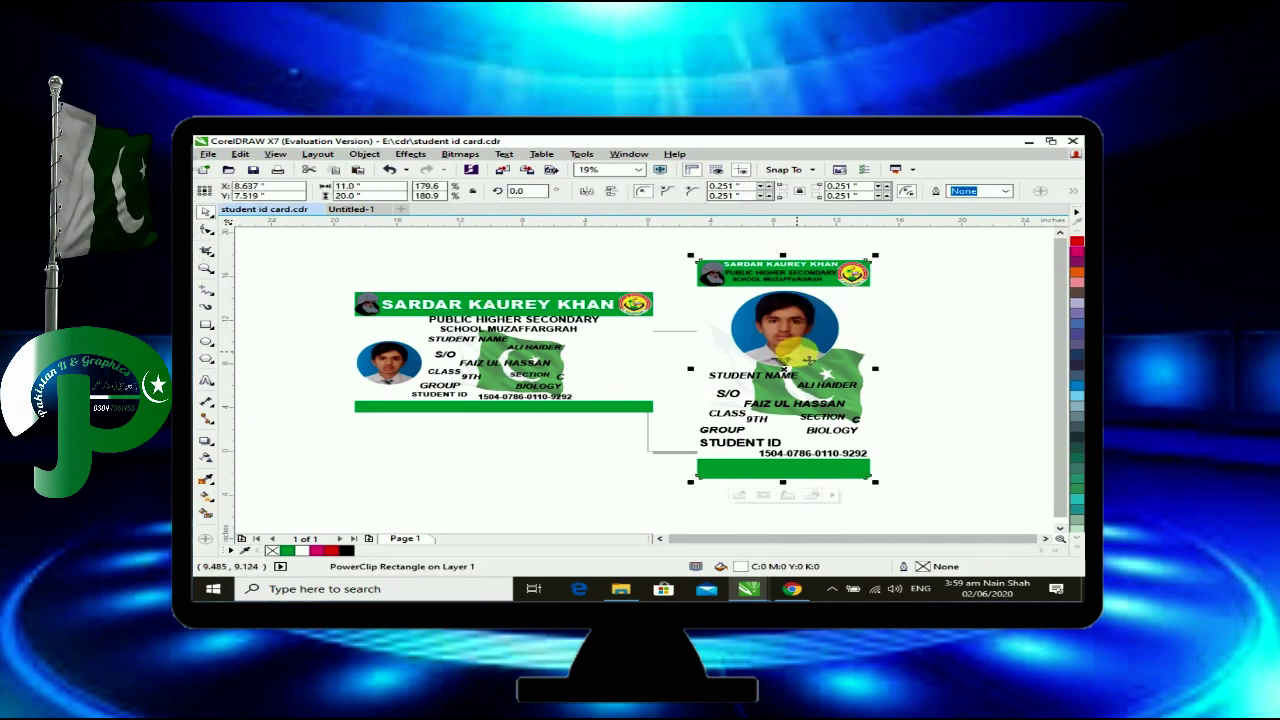
scroll(809, 359, up, 2)
scroll(813, 350, down, 2)
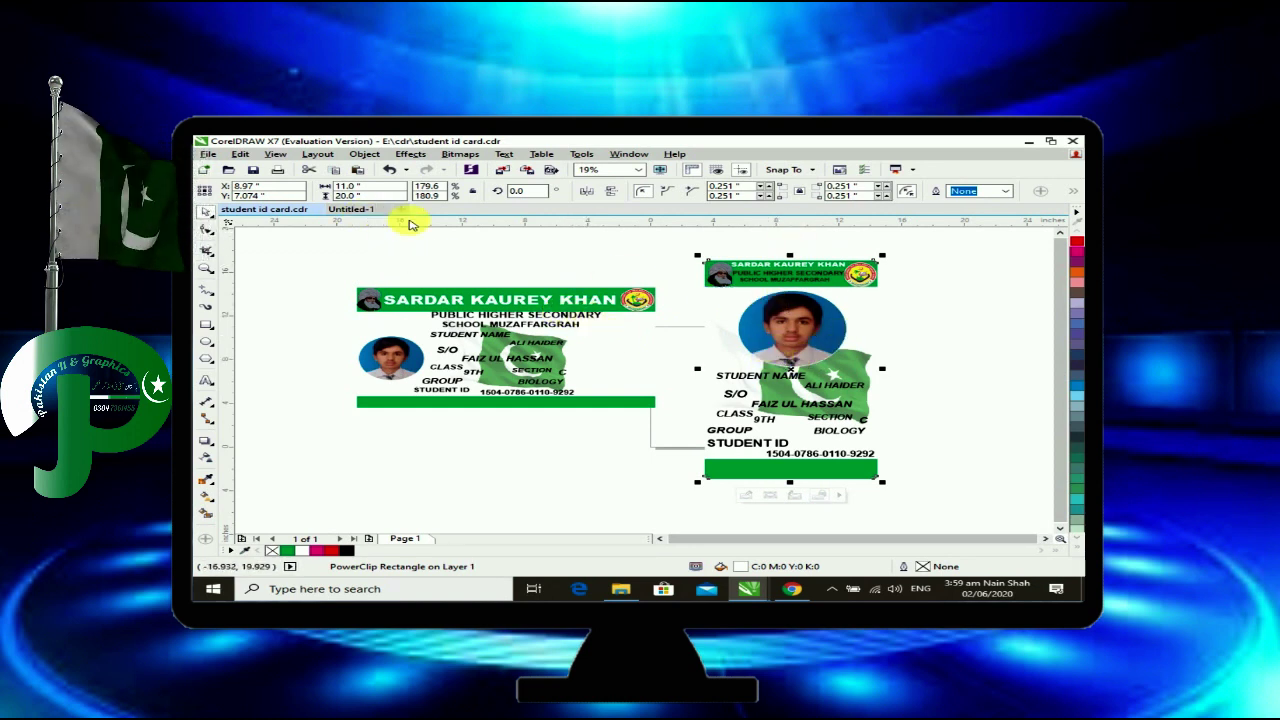
In the Untitled-1 document, draw a rectangle about 6.3 in wide and 10.5 in high on the page.
click(378, 211)
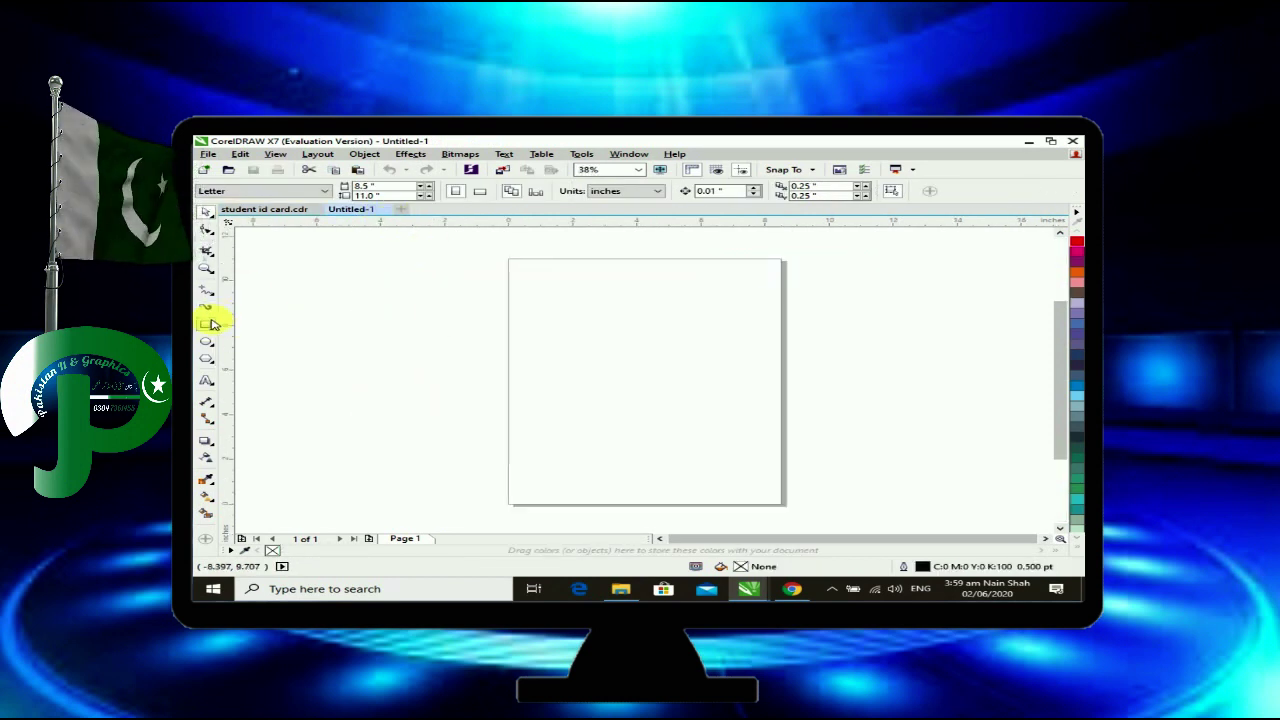
click(210, 324)
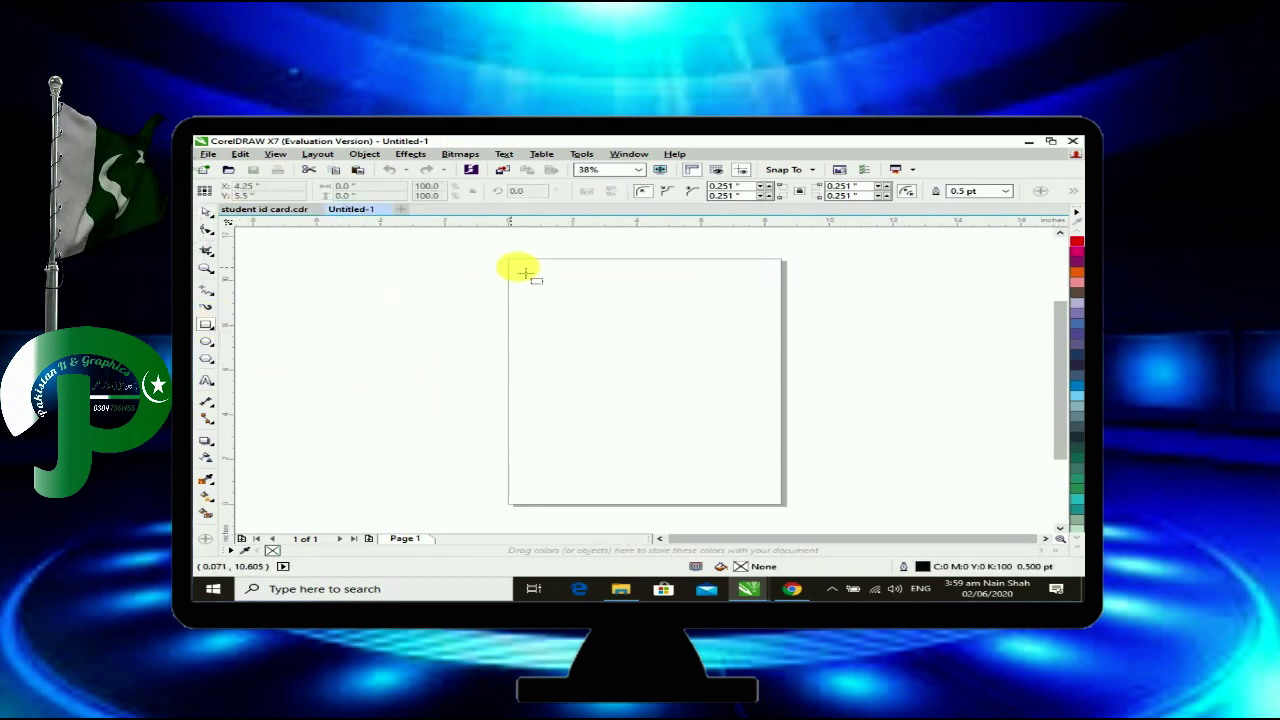
drag(547, 267, 750, 500)
click(207, 211)
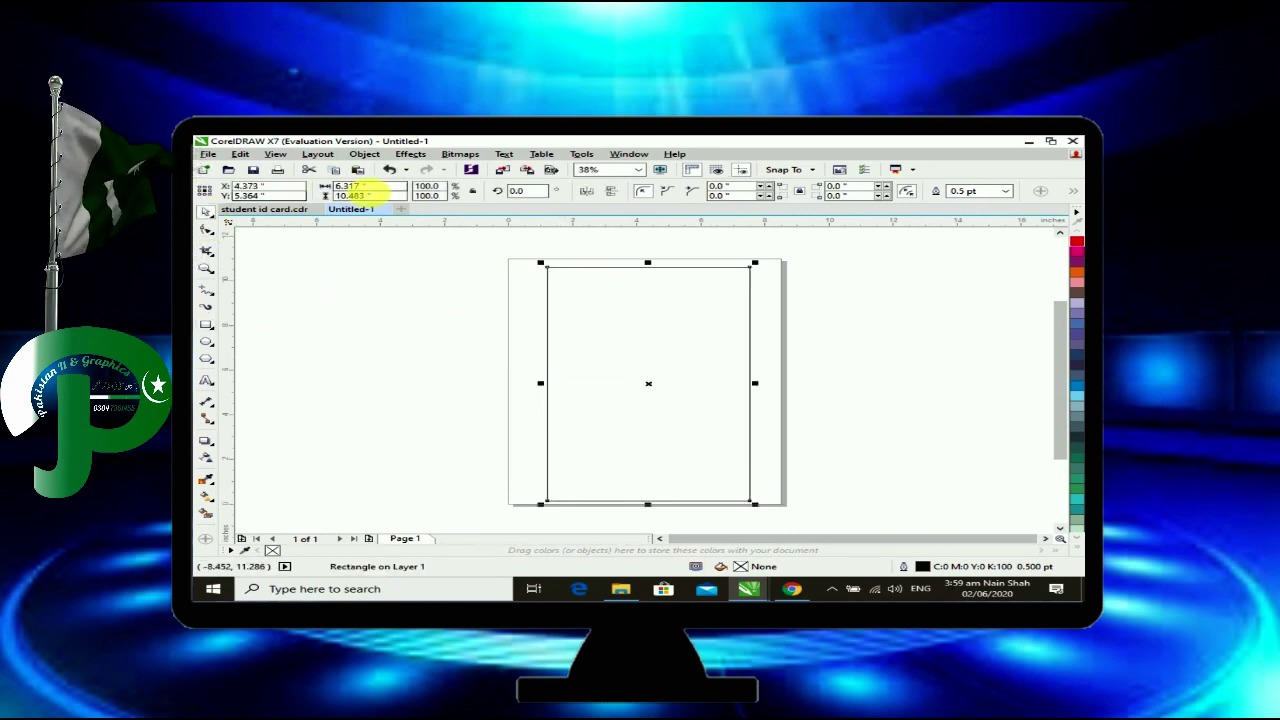
Set the rectangle's size to 11 in wide and 20 in high, matching the vertical card in student id card.cdr.
click(295, 211)
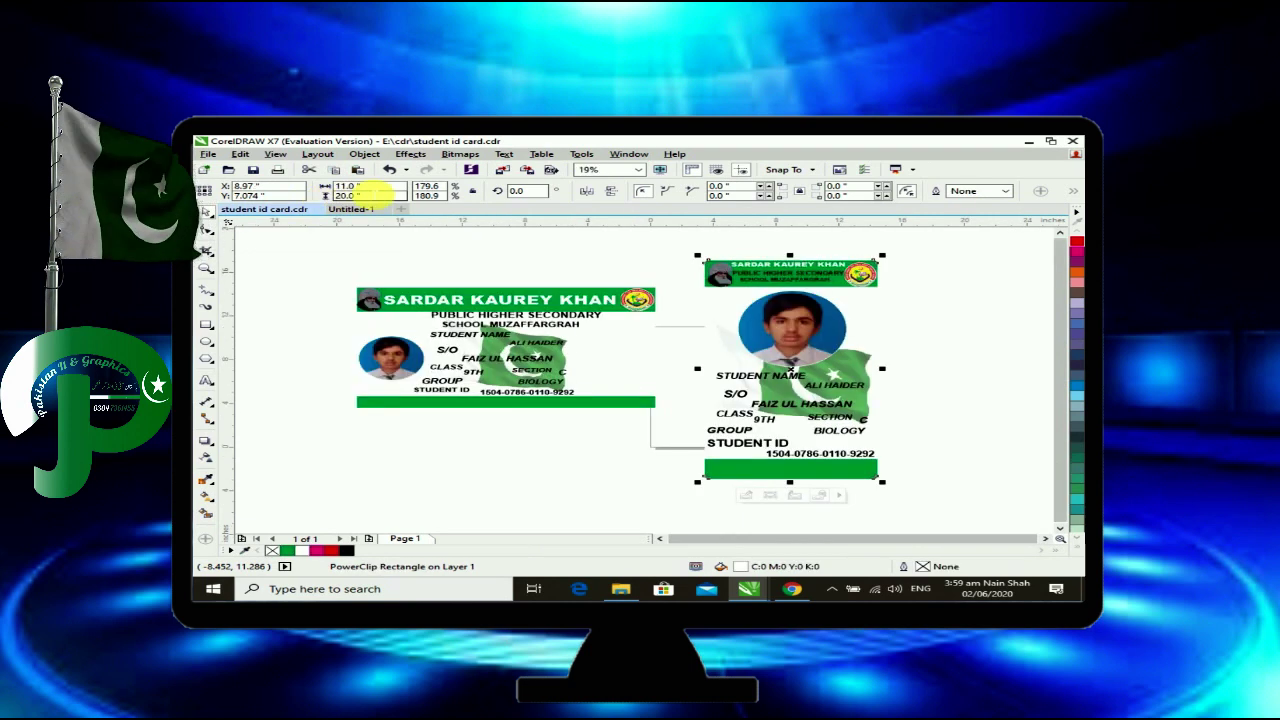
click(368, 209)
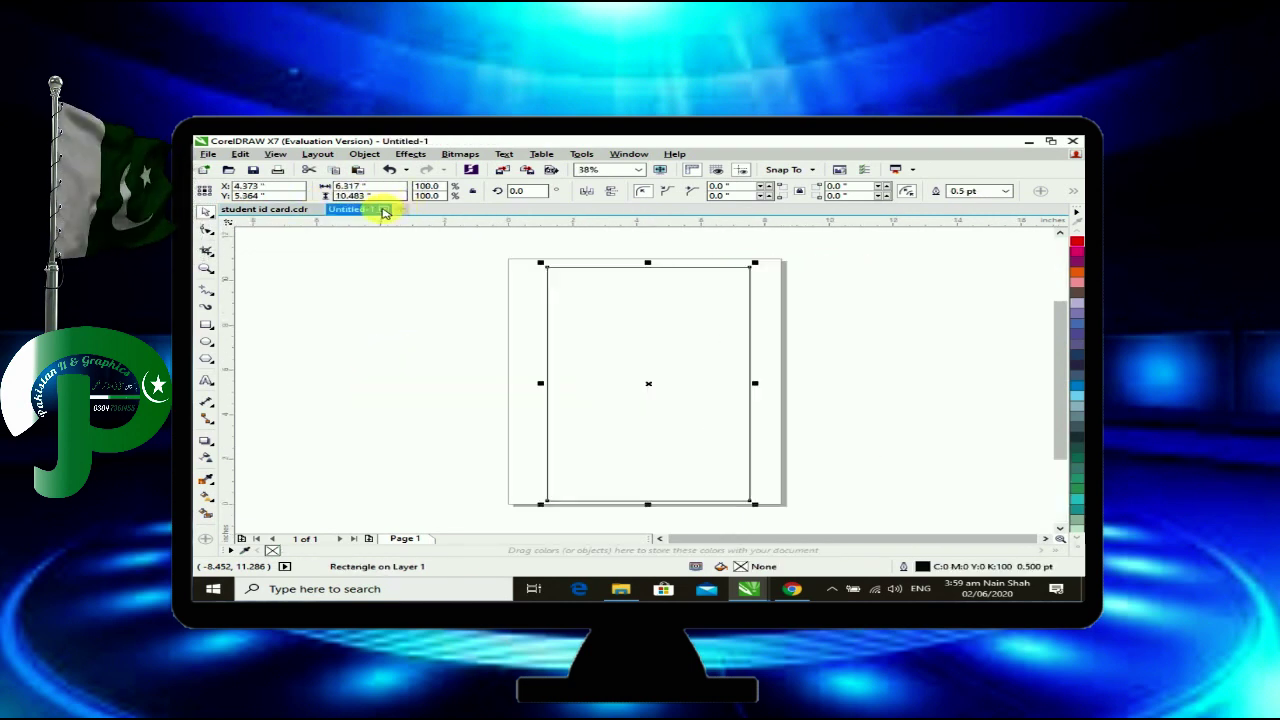
double_click(352, 186)
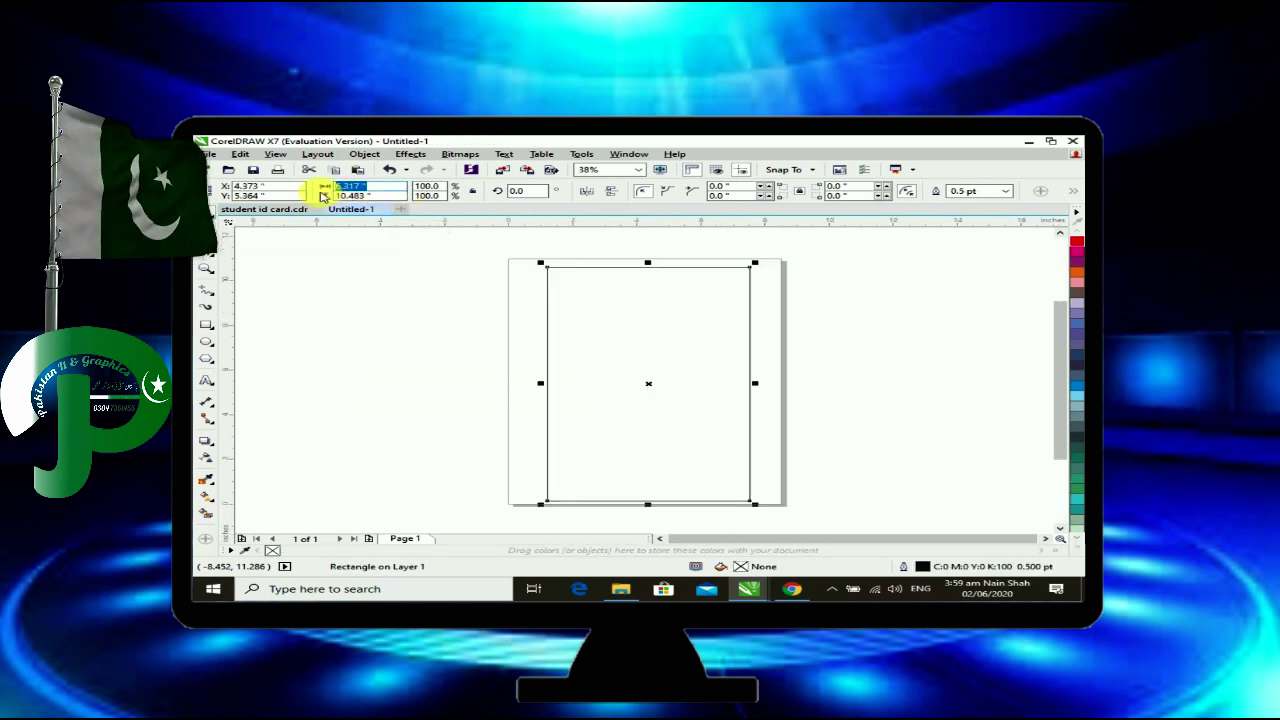
key(Return)
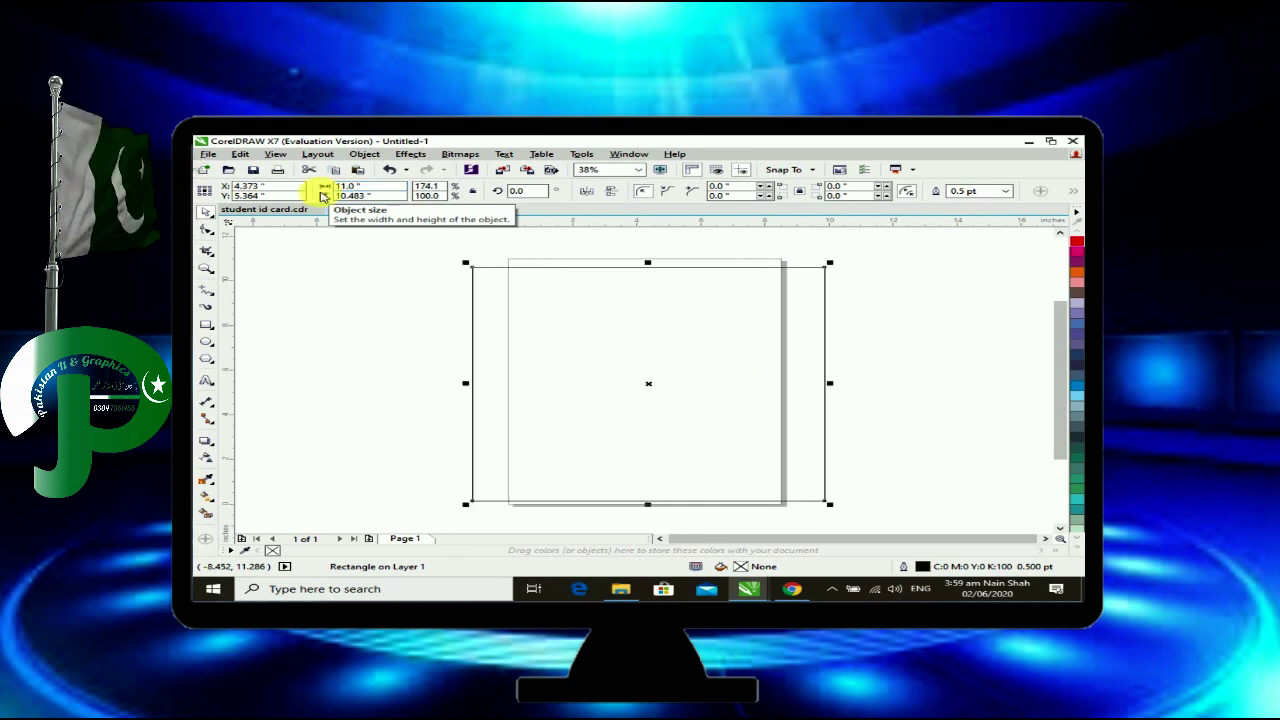
click(384, 200)
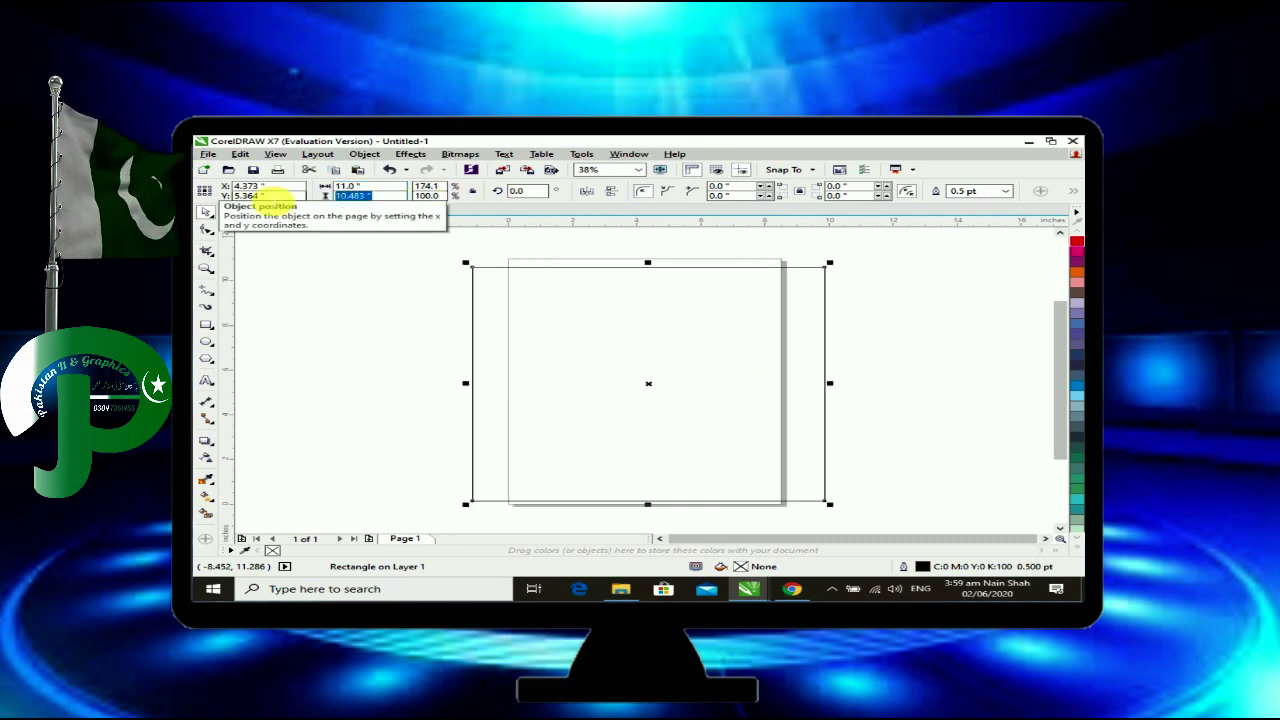
text(20)
key(Return)
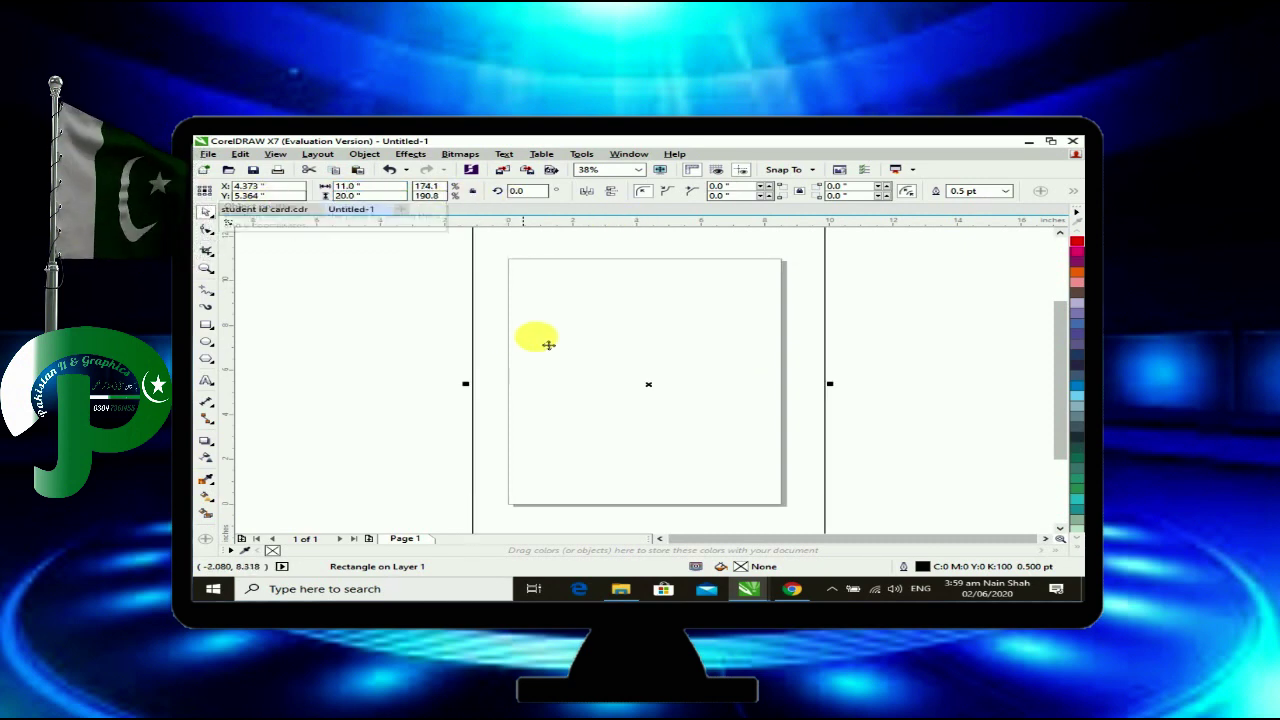
Move the rectangle off the page into the empty area to its right.
scroll(551, 337, down, 1)
drag(551, 337, 632, 333)
drag(715, 303, 810, 305)
Round all four corners of the rectangle to a 0.31 in radius, using the vertical card in student id card.cdr as reference.
click(280, 210)
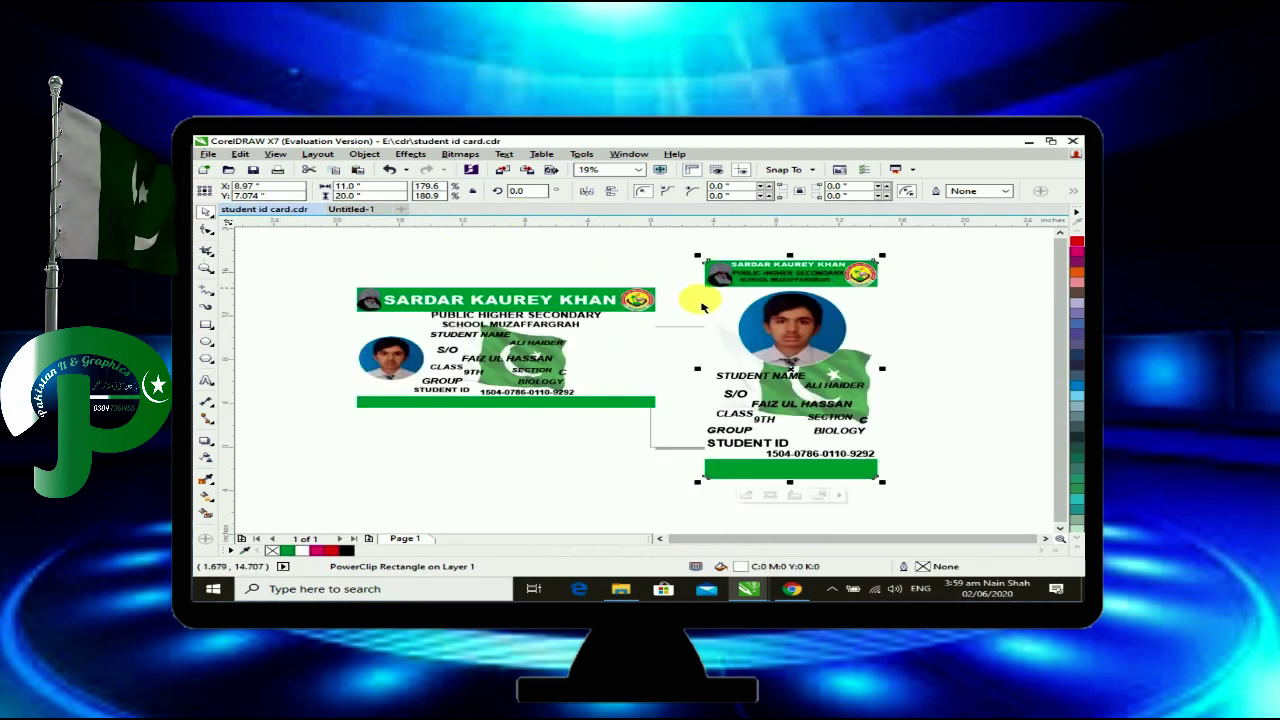
click(720, 300)
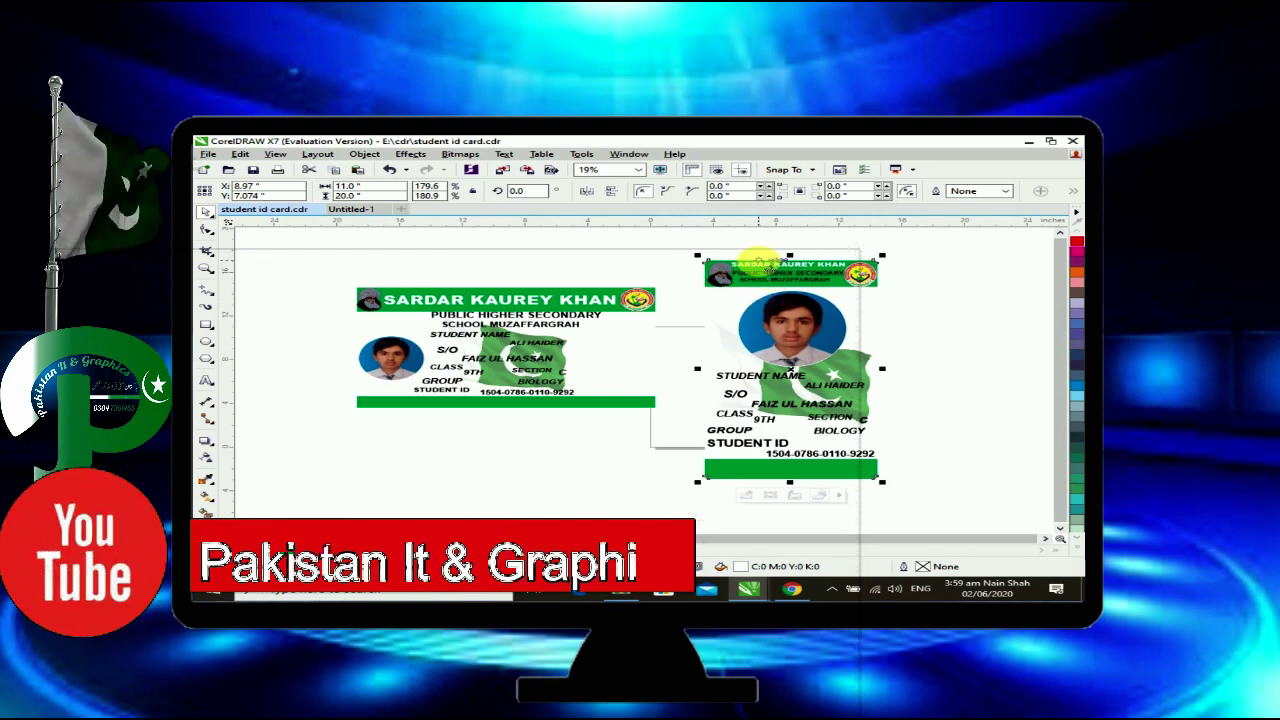
scroll(745, 280, up, 1)
scroll(716, 278, up, 1)
scroll(716, 278, down, 1)
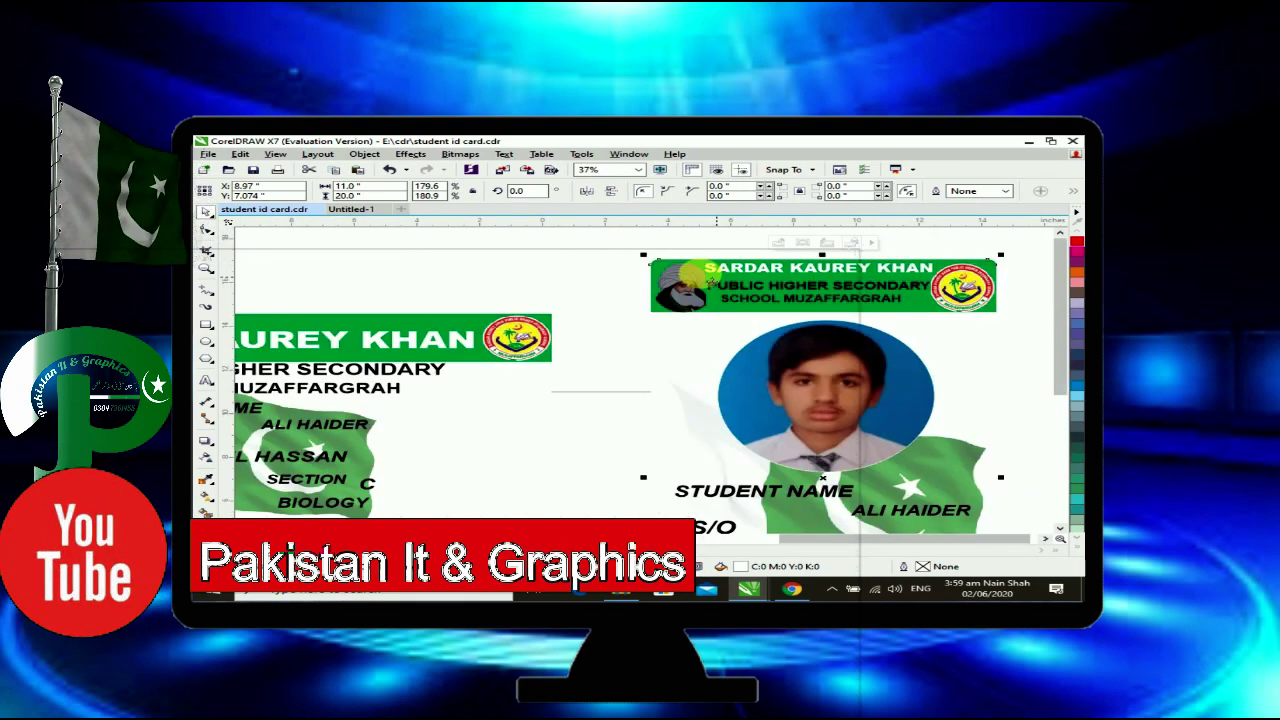
click(363, 214)
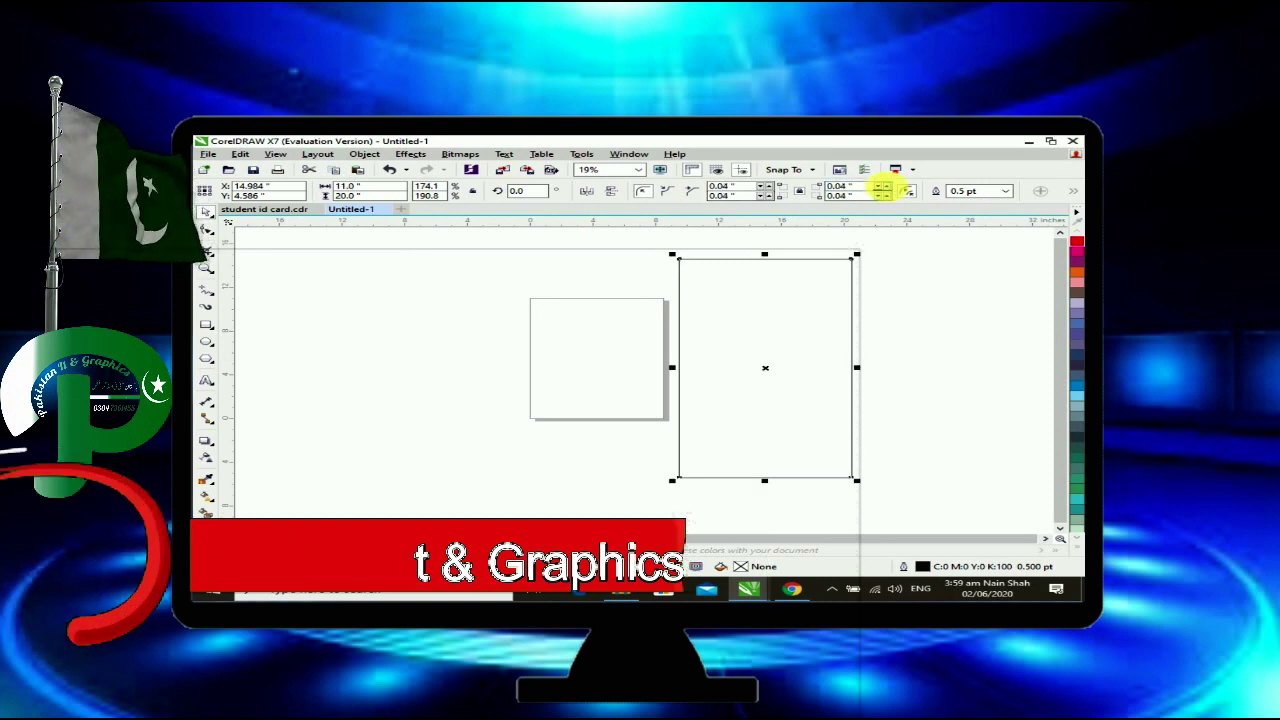
click(884, 186)
scroll(848, 247, up, 2)
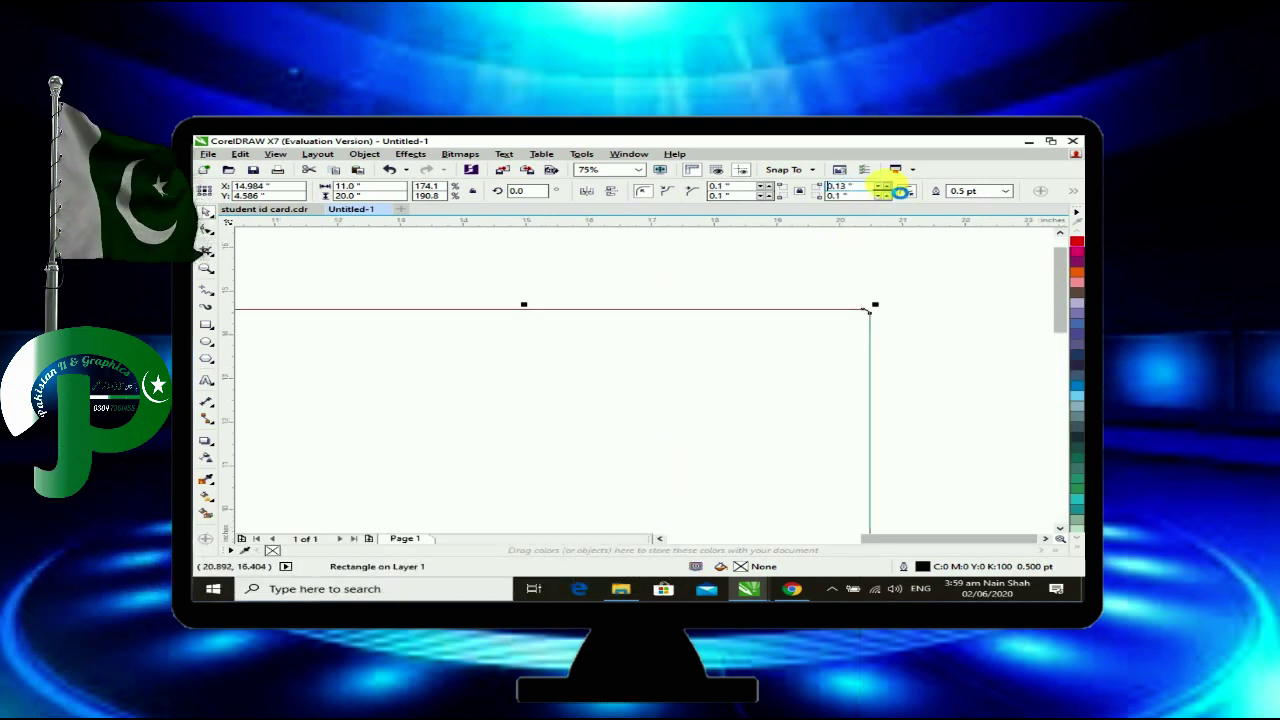
click(884, 186)
scroll(886, 280, down, 2)
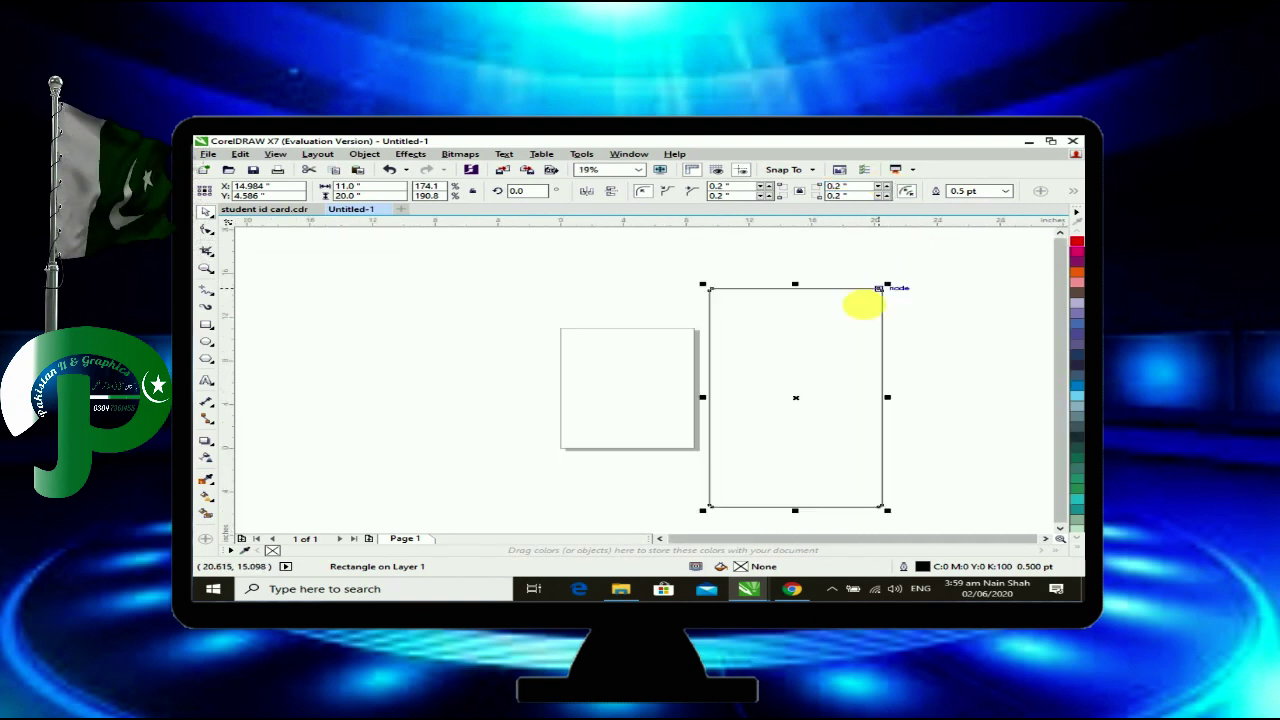
drag(848, 340, 848, 340)
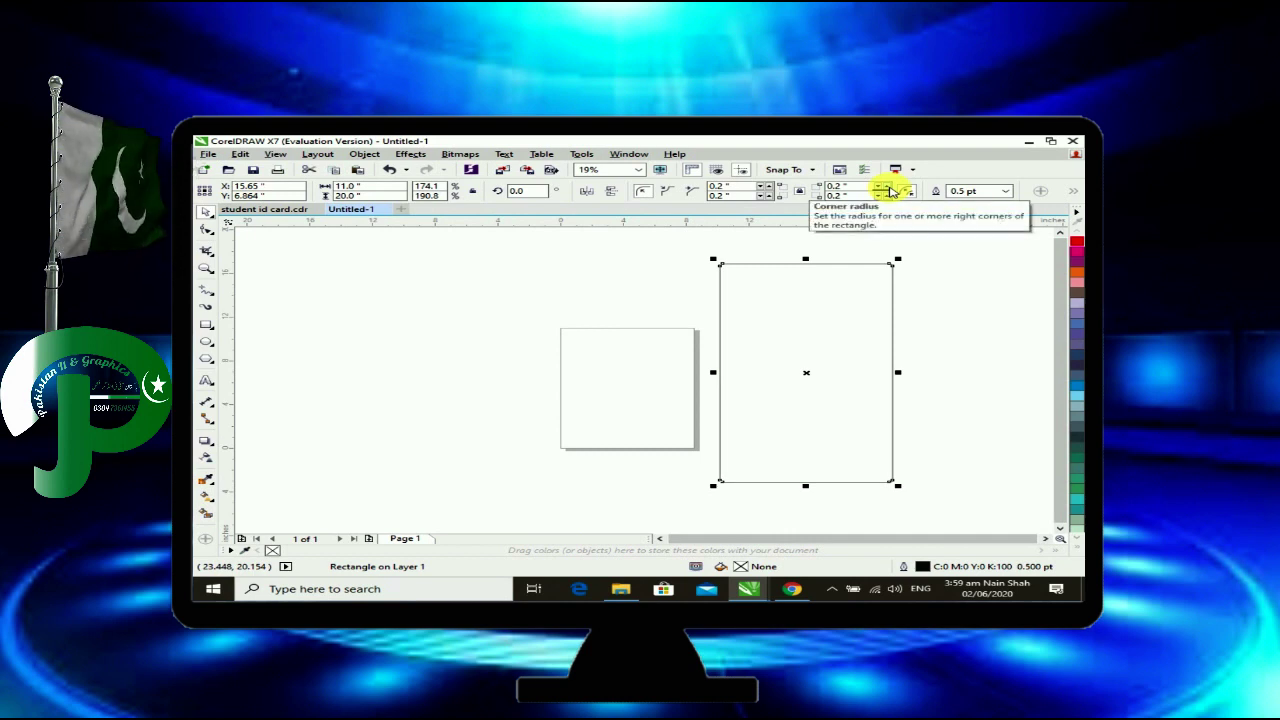
click(886, 186)
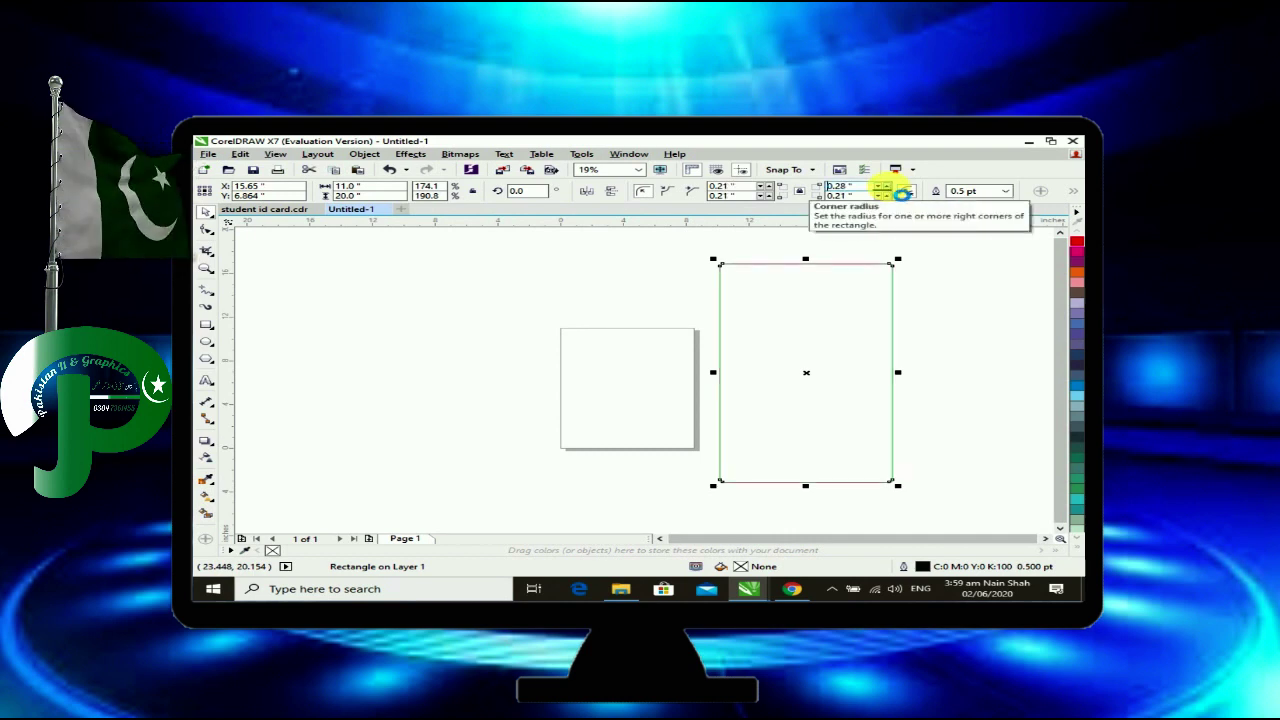
click(914, 285)
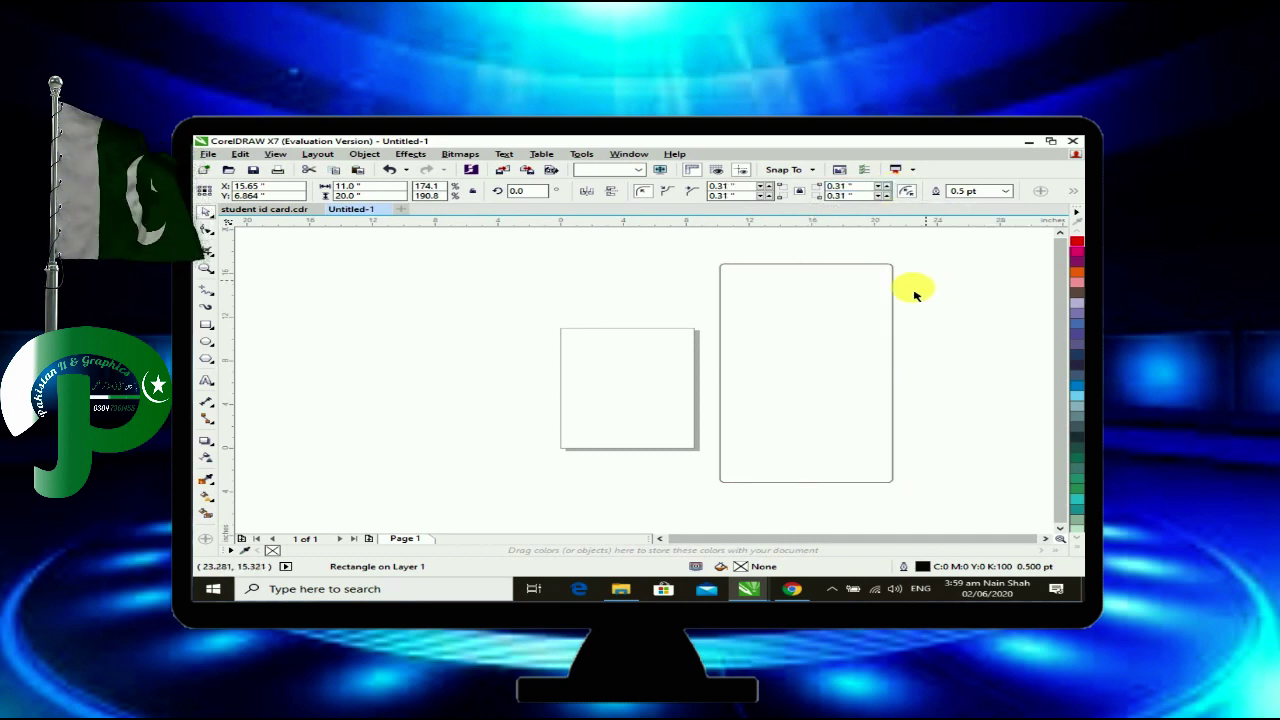
Fill the rounded rectangle with white and set its outline width to None.
click(836, 307)
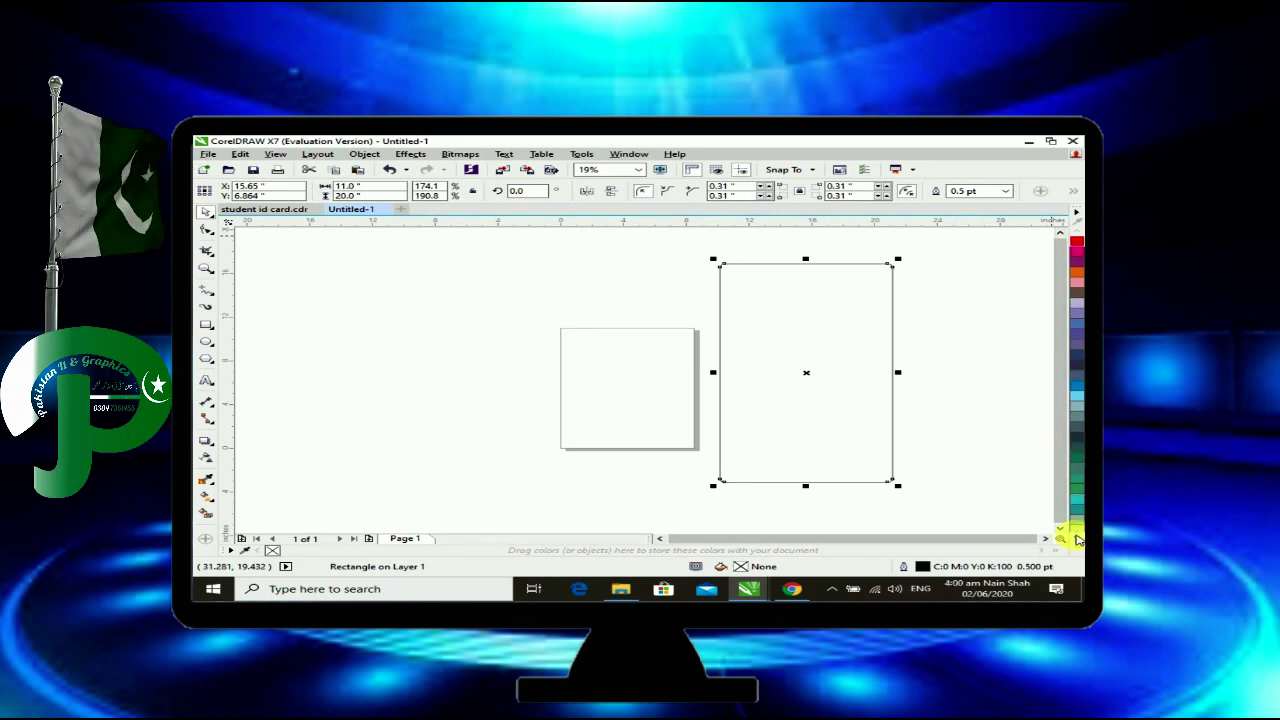
click(1071, 545)
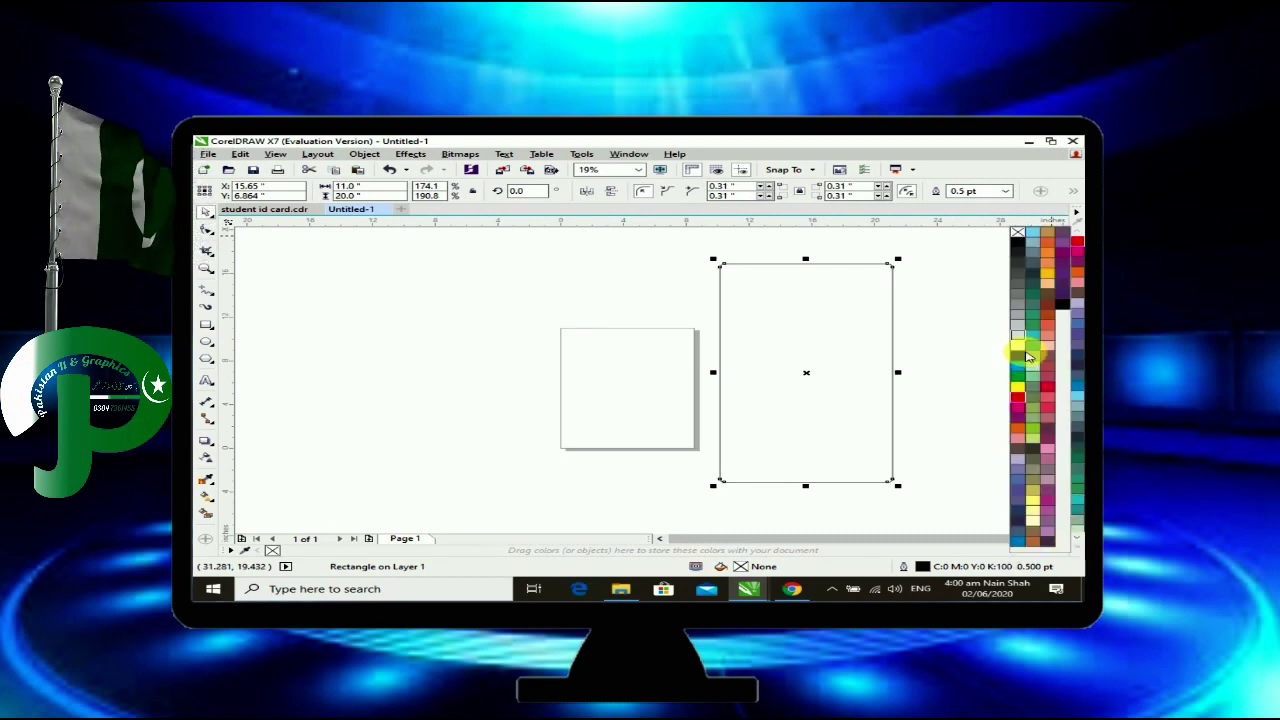
click(1016, 352)
click(1005, 191)
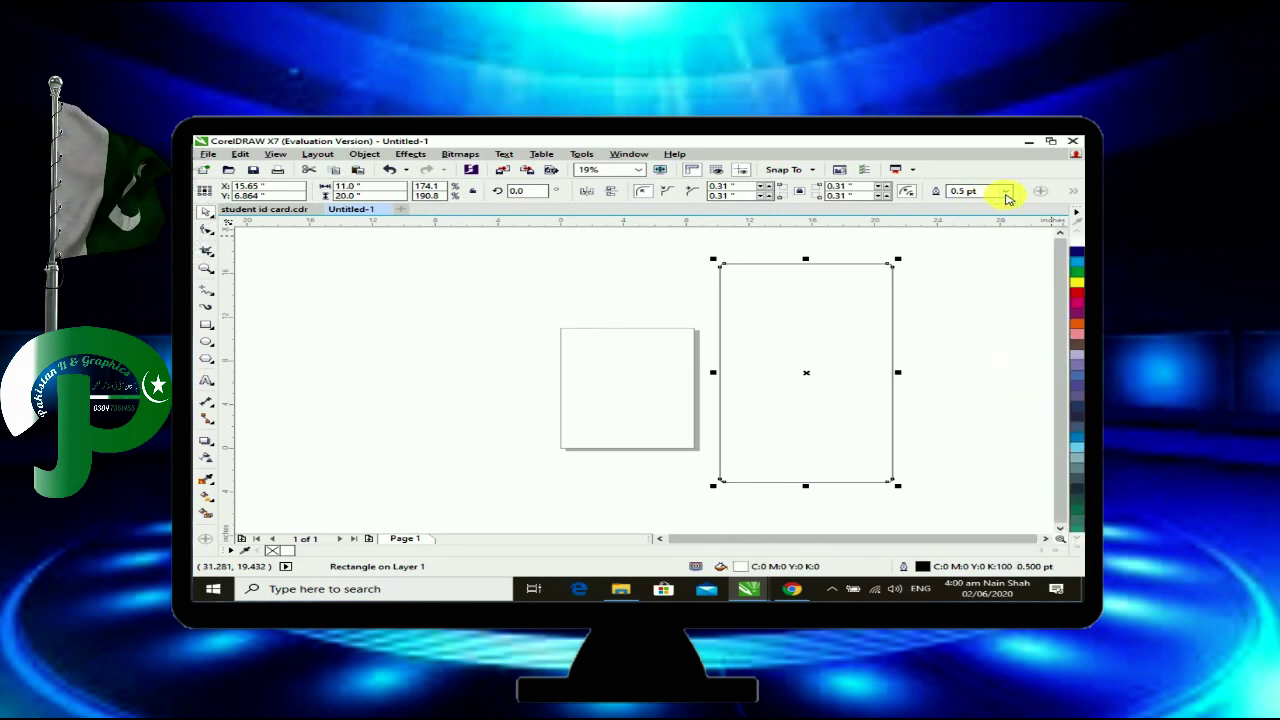
click(965, 204)
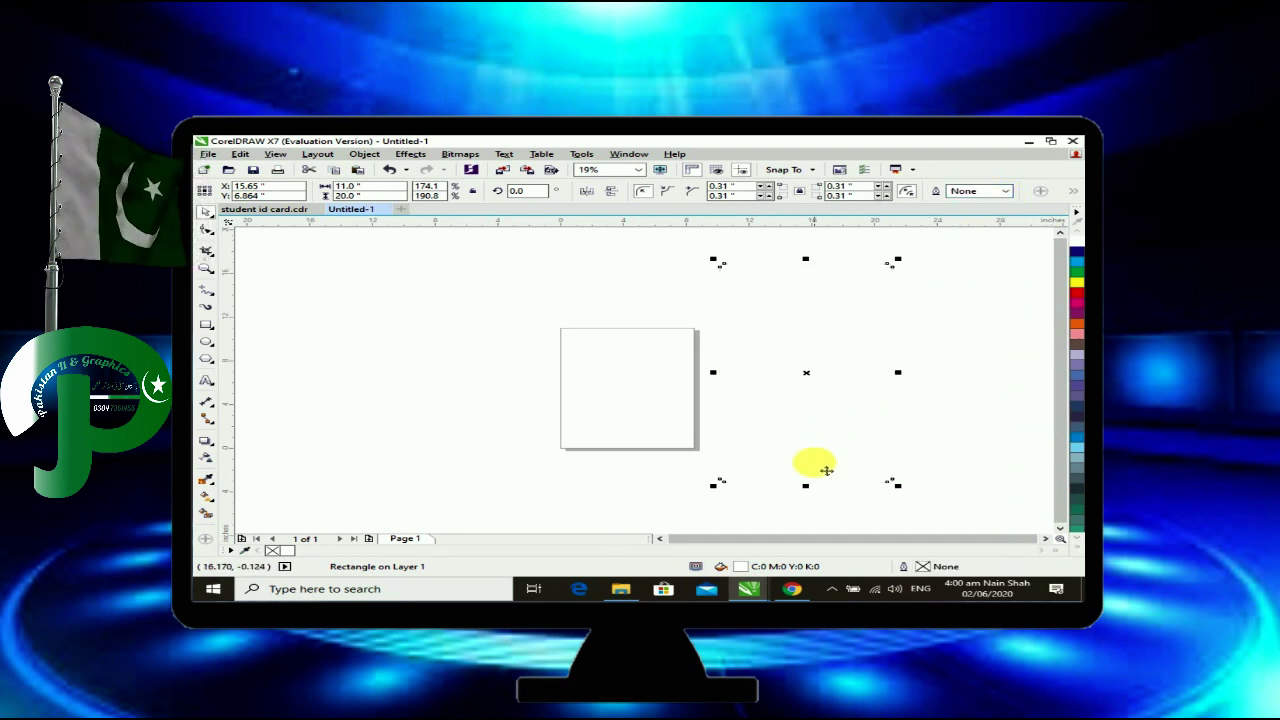
Make an 11 in by about 3.21 in header band from the rectangle along its upper edge and fill it green.
drag(806, 485, 821, 307)
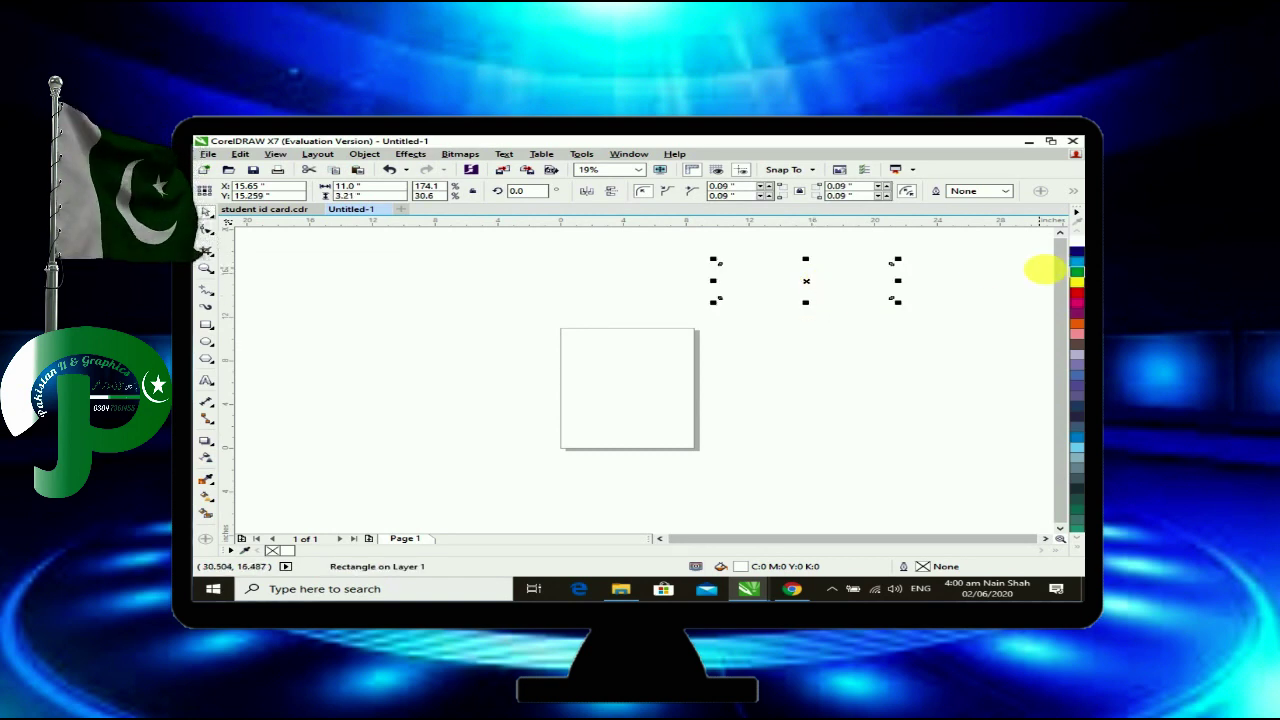
drag(1077, 271, 843, 285)
right_click(833, 262)
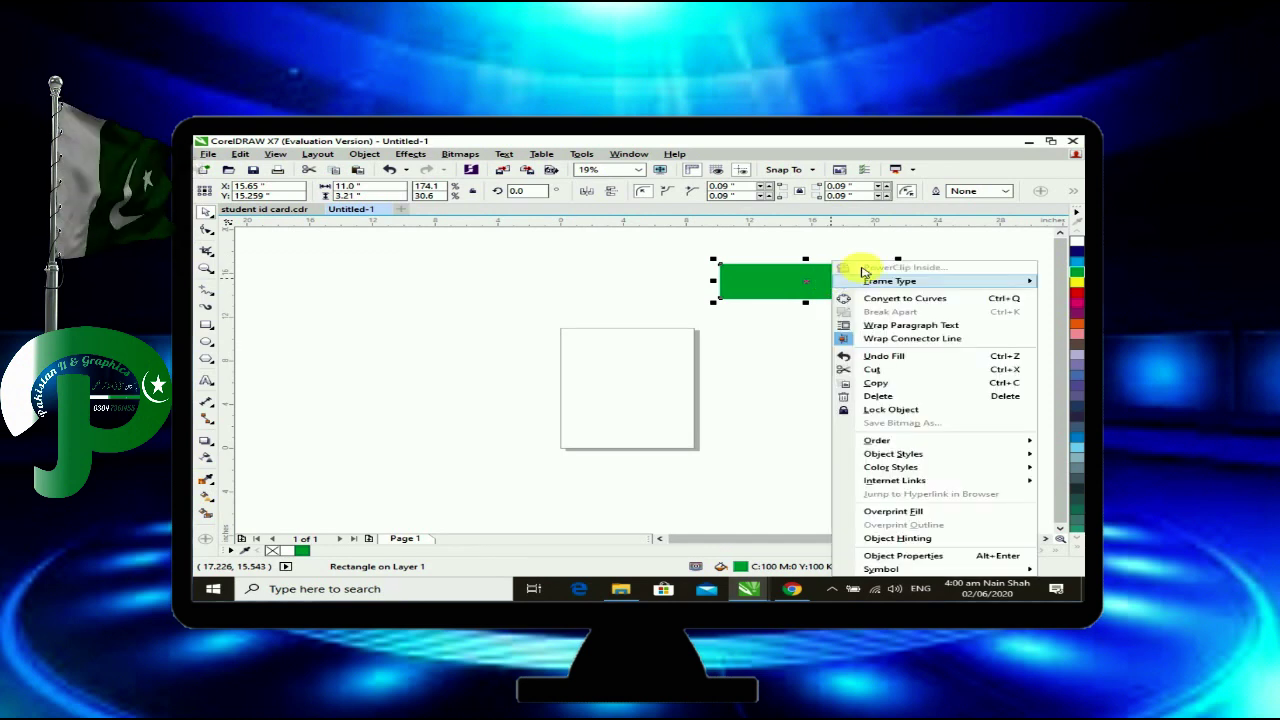
mouse_move(860, 281)
click(766, 273)
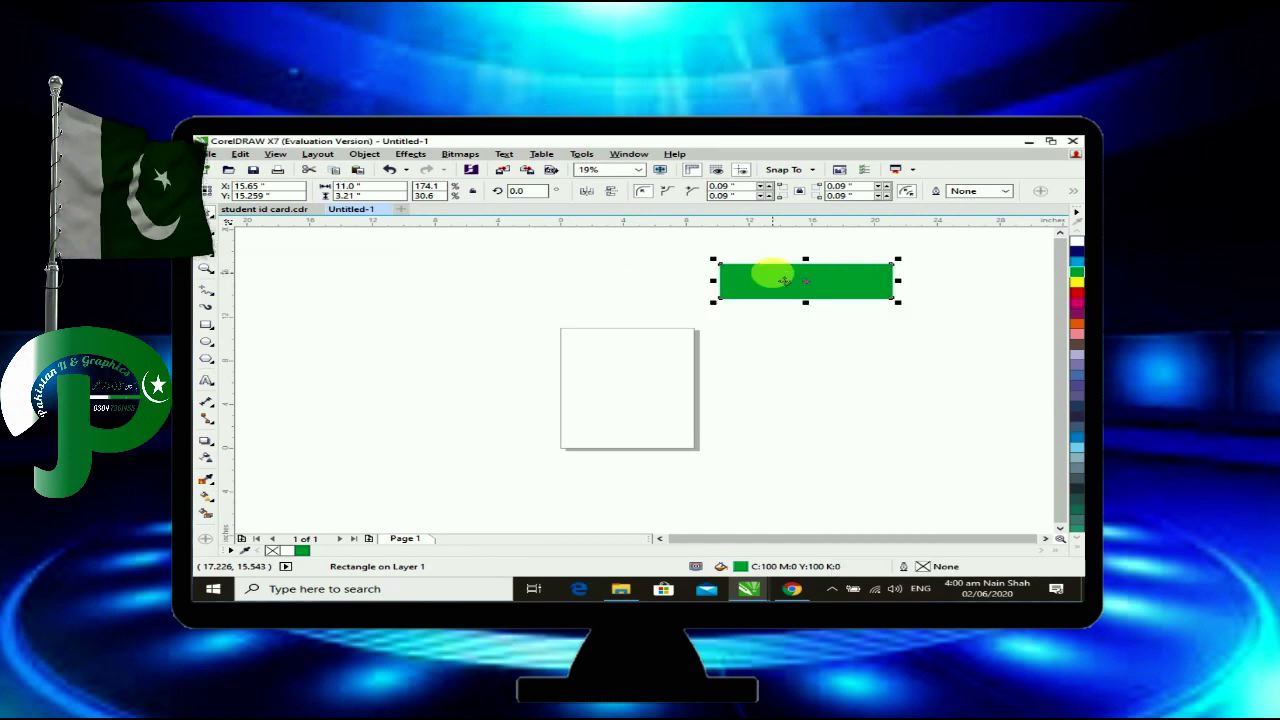
Examine how the green header band sits inside the vertical card's PowerClip frame in student id card.cdr.
right_click(772, 278)
click(745, 279)
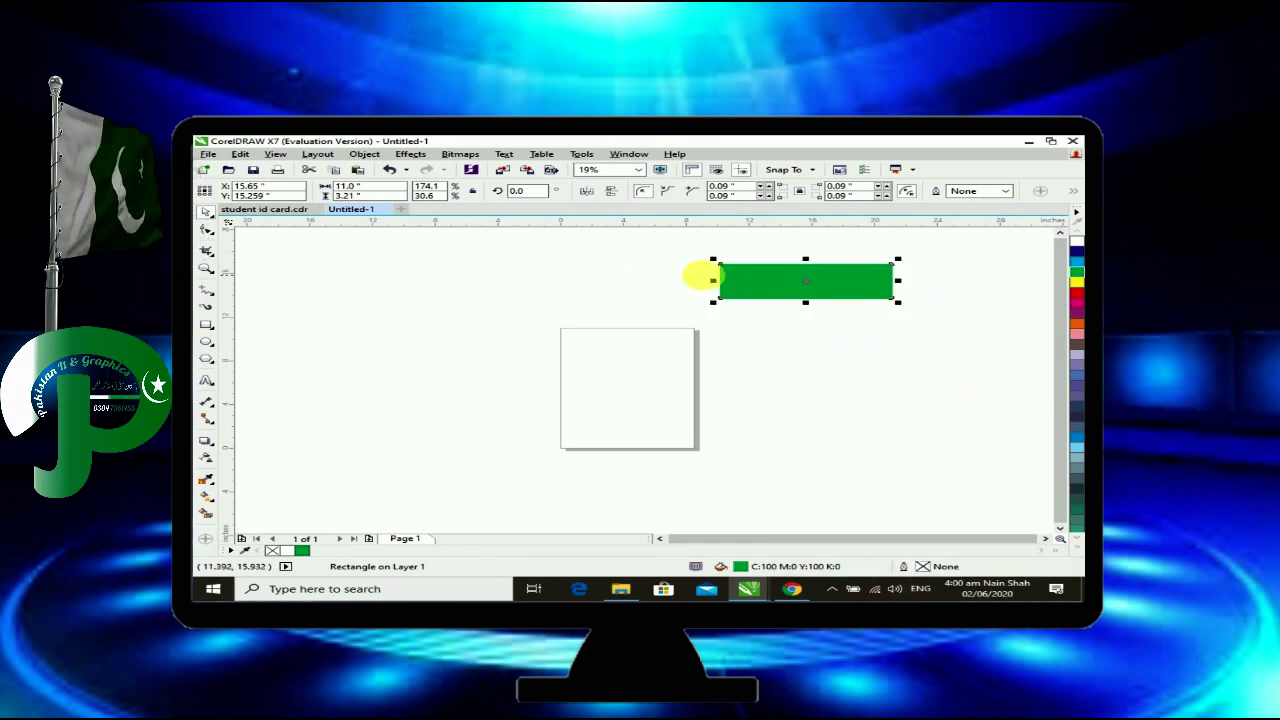
click(265, 210)
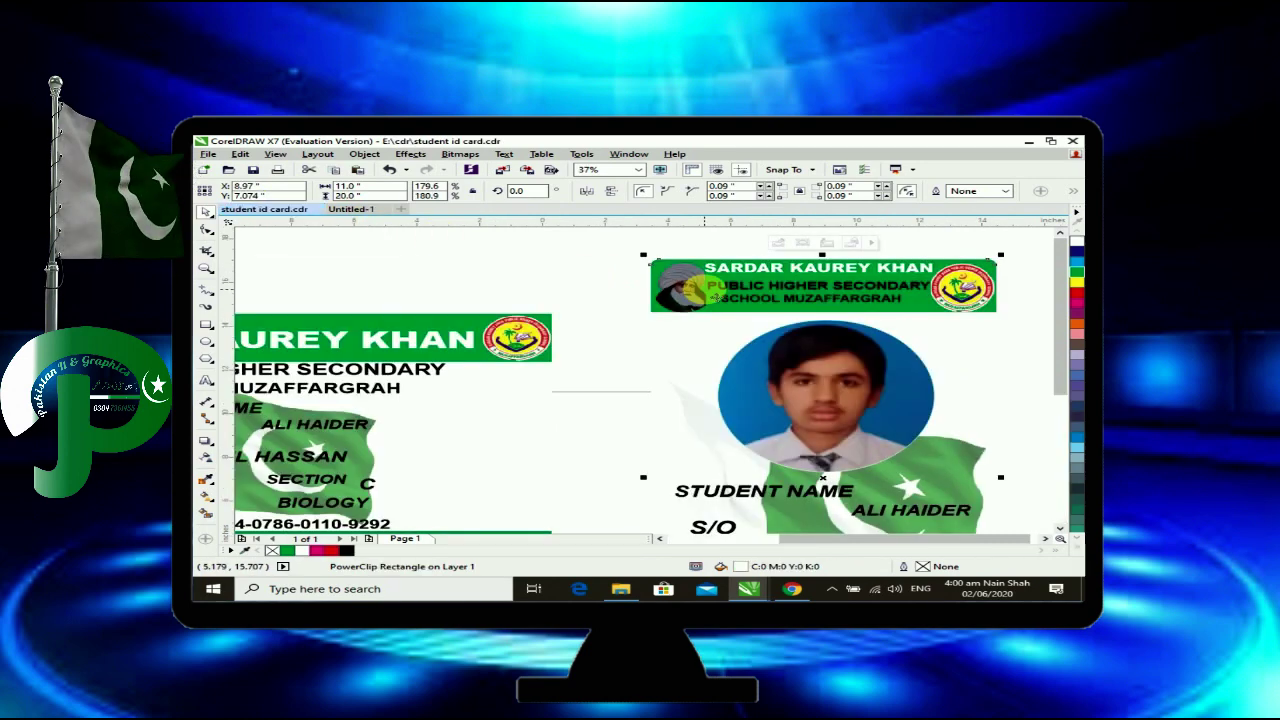
scroll(975, 268, up, 2)
scroll(973, 267, down, 1)
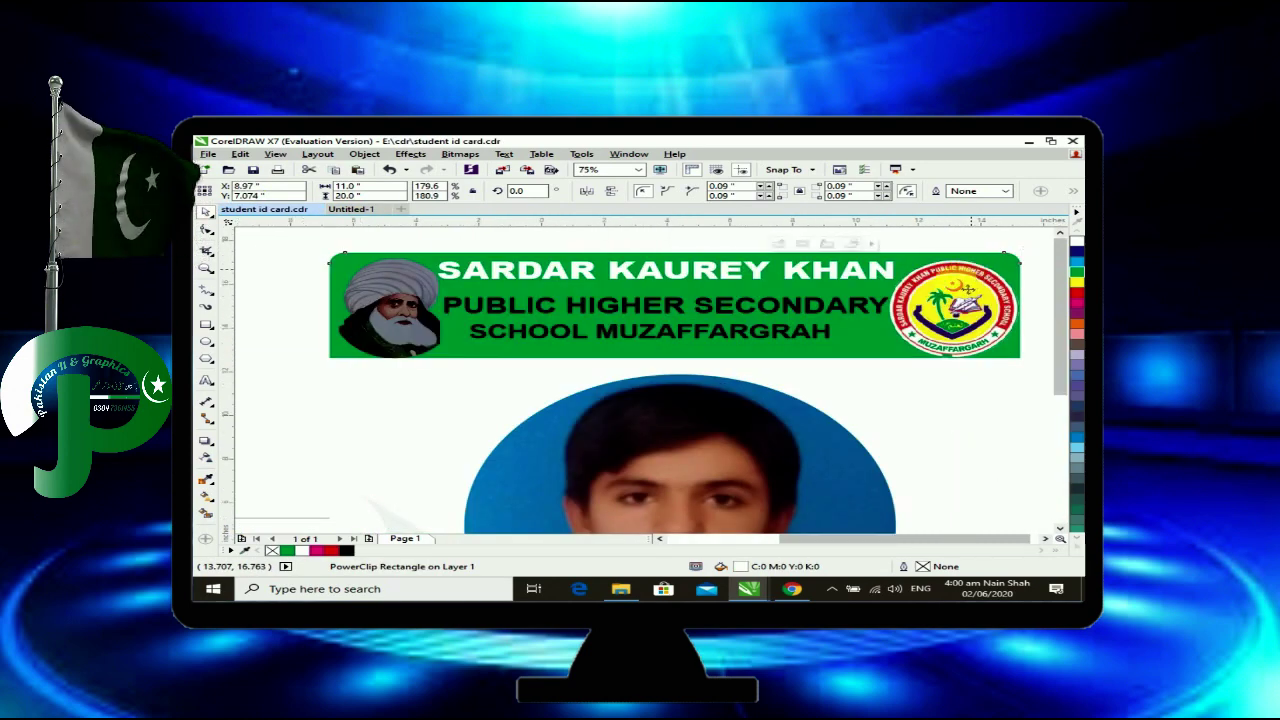
double_click(868, 293)
click(733, 306)
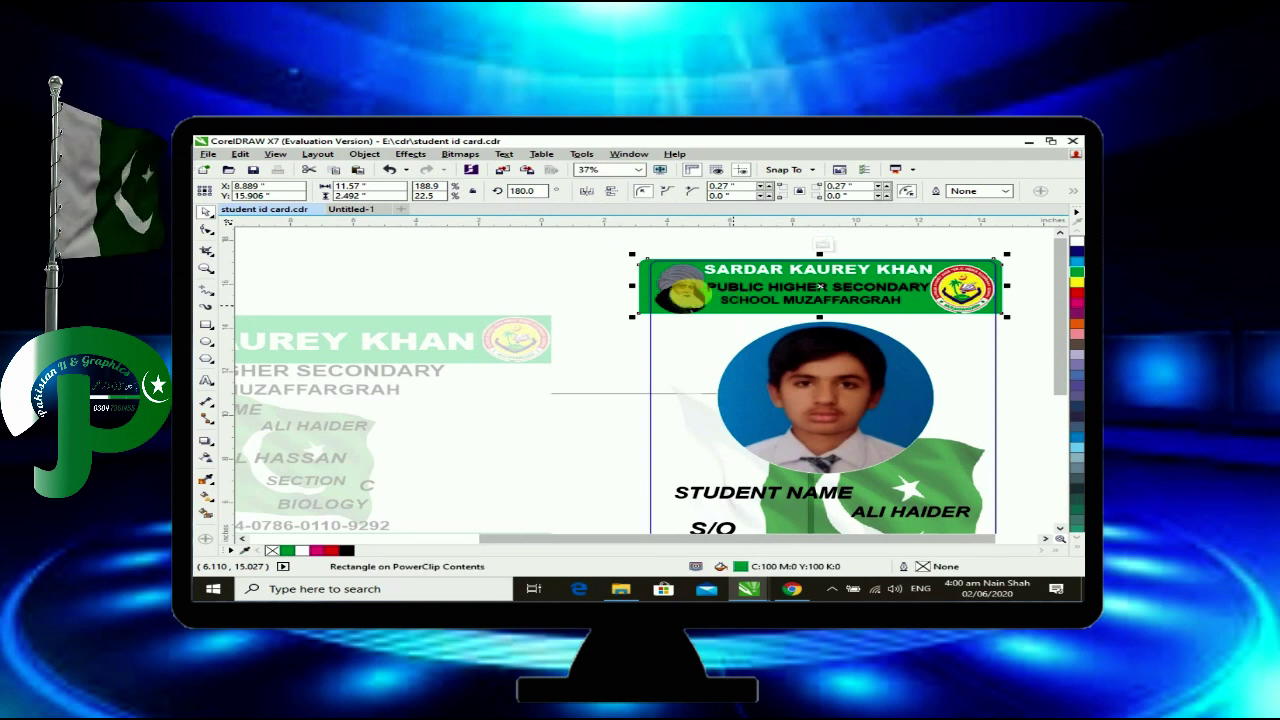
Move the green header band aside in Untitled-1 to check what lies beneath it.
click(352, 210)
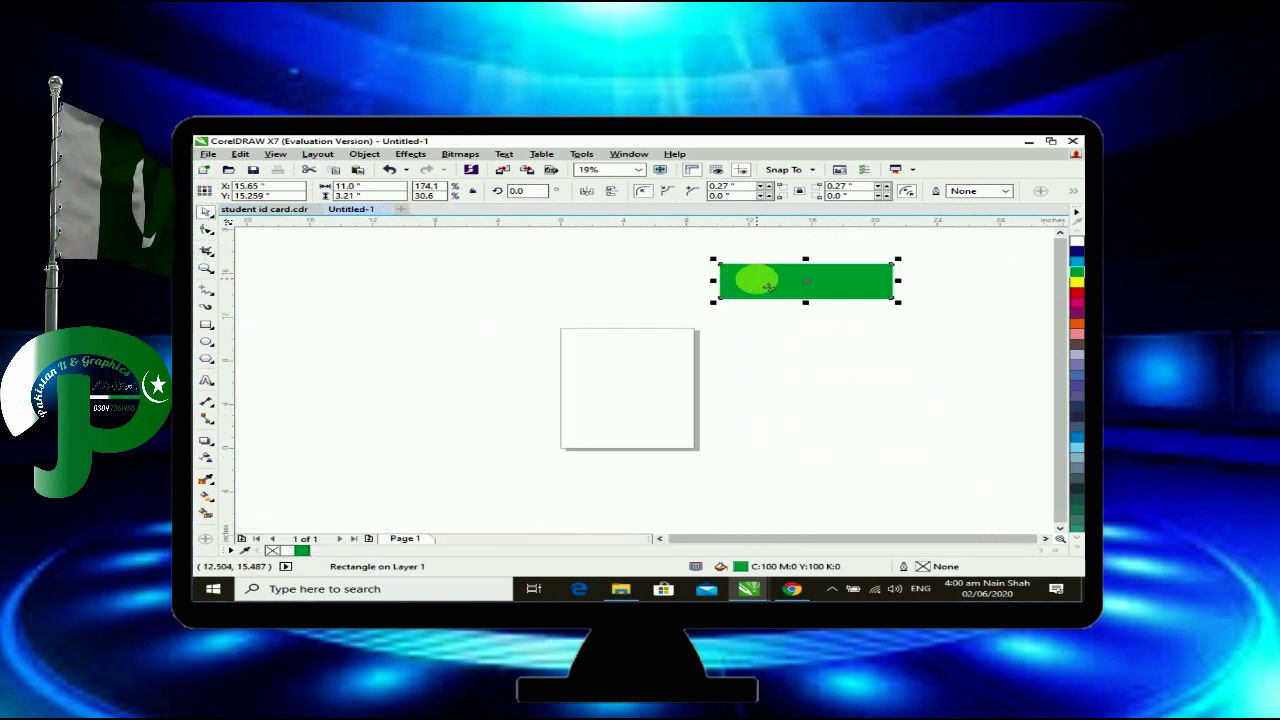
drag(749, 274, 605, 283)
click(860, 348)
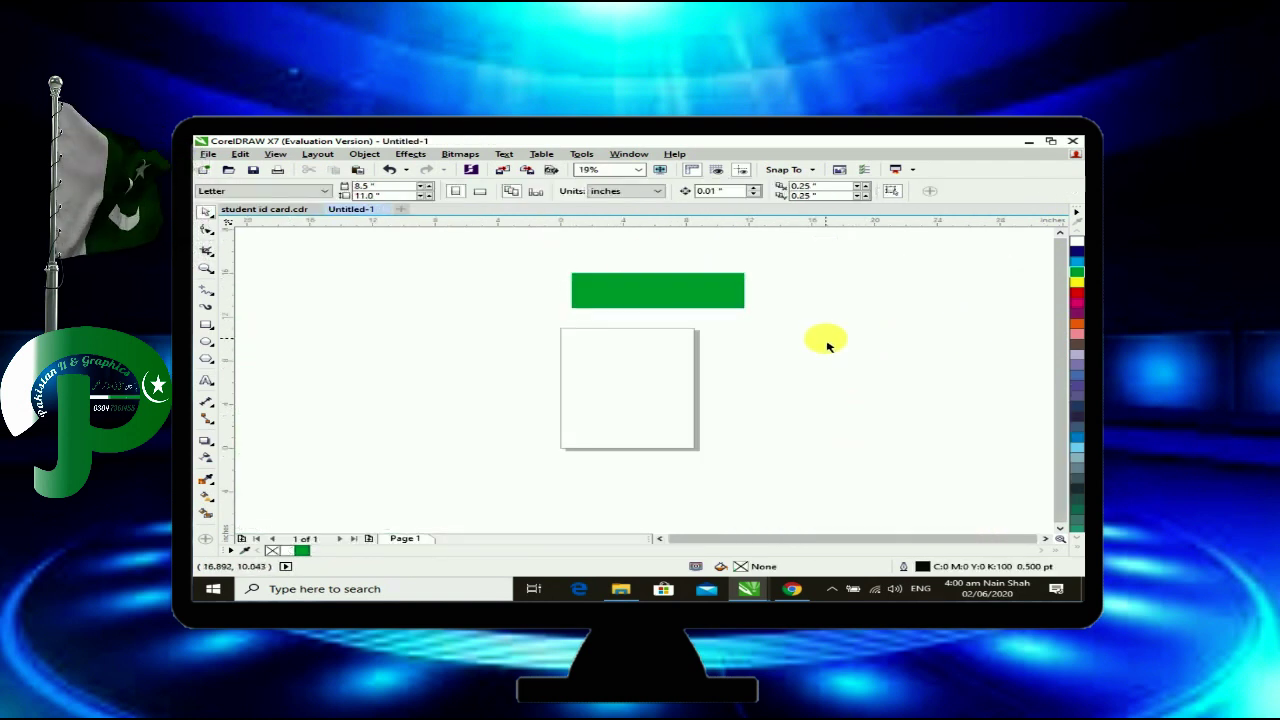
scroll(730, 372, down, 1)
scroll(806, 346, up, 1)
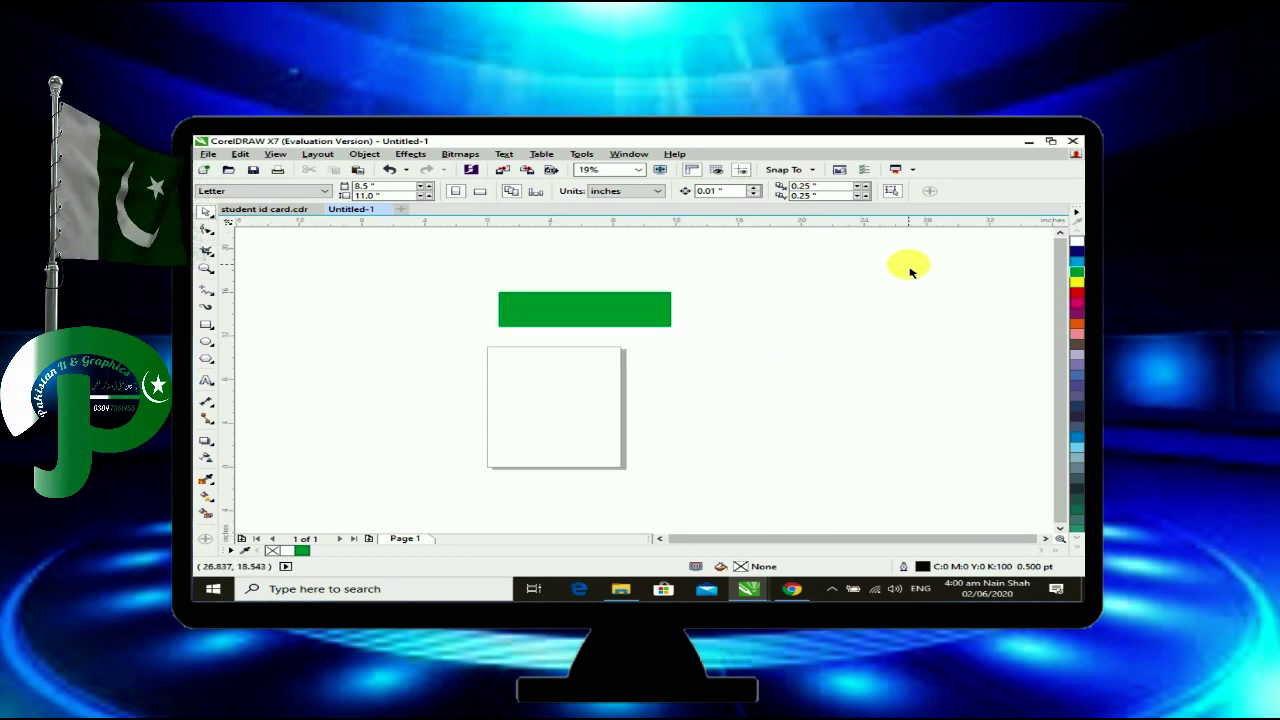
click(640, 325)
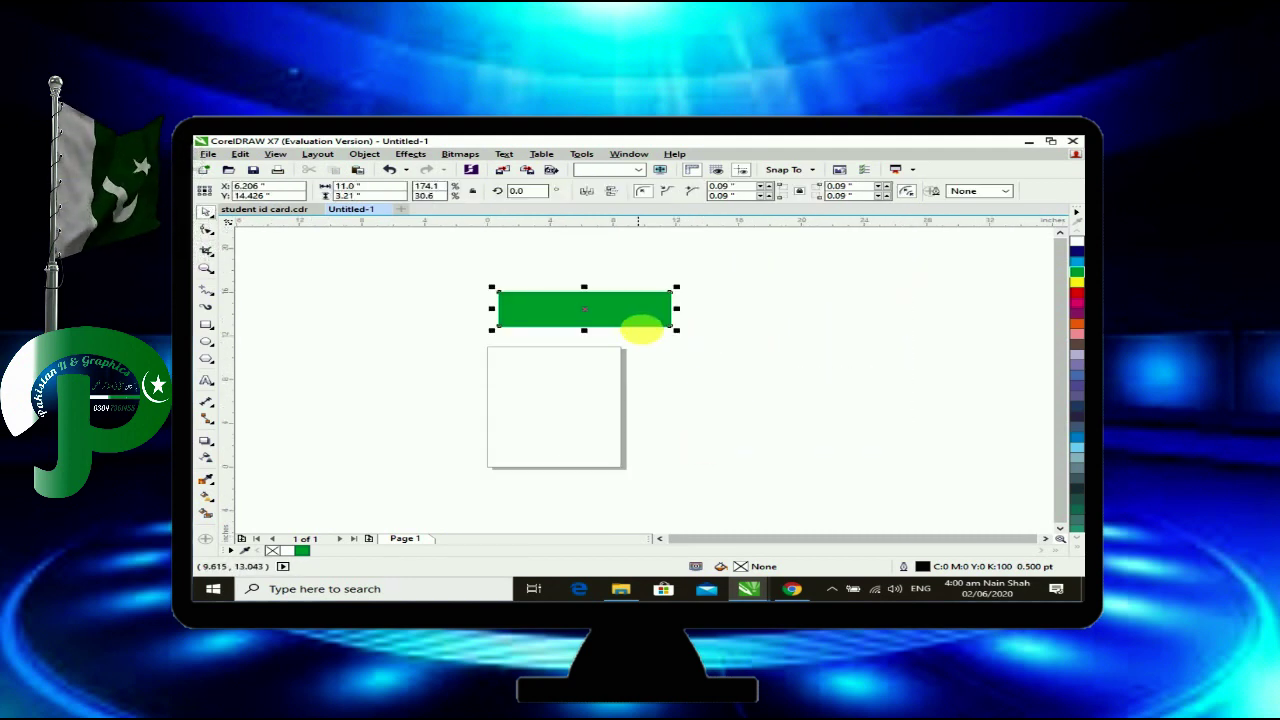
drag(665, 314, 734, 321)
Undo the band's moves, green fill and resizing back to the 11 by 20 in white rounded rectangle.
key(ctrl+z)
key(ctrl+z)
key(ctrl+z)
key(ctrl+z)
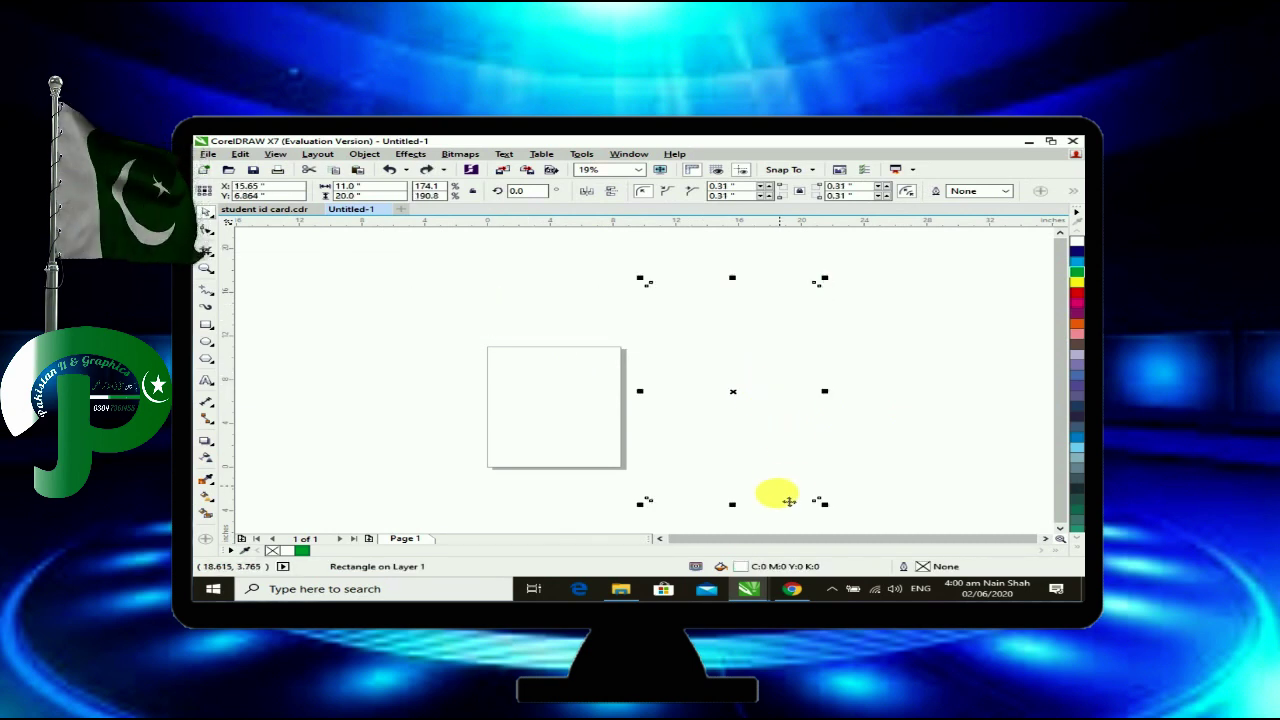
Make a green copy of the rounded rectangle about 2.99 in high along its upper edge and PowerClip it inside the card.
drag(733, 504, 738, 324)
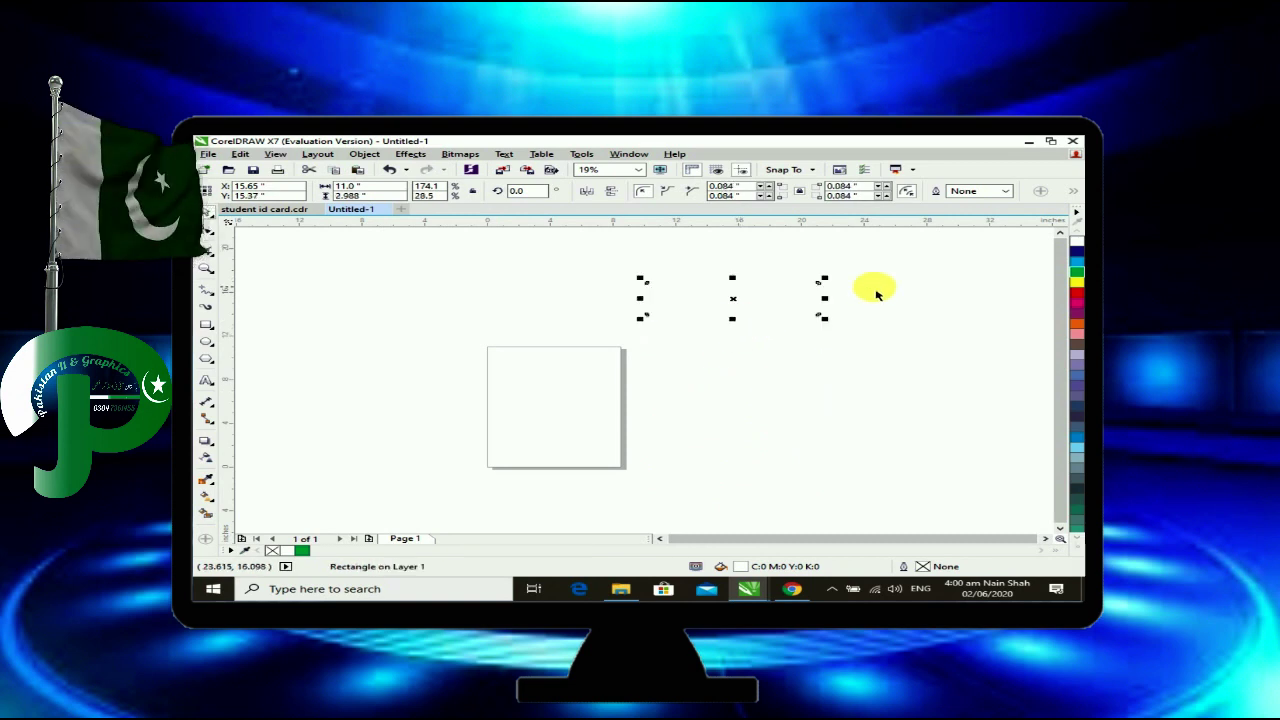
click(1077, 272)
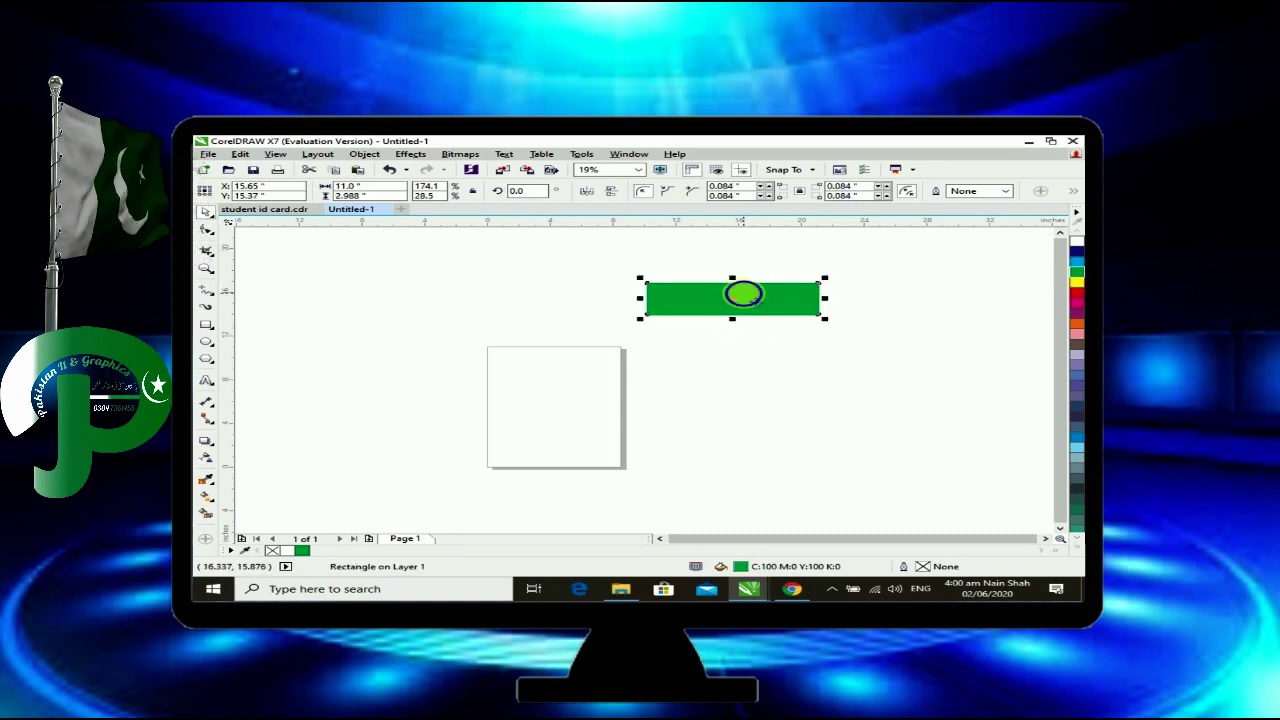
right_click(745, 294)
click(766, 277)
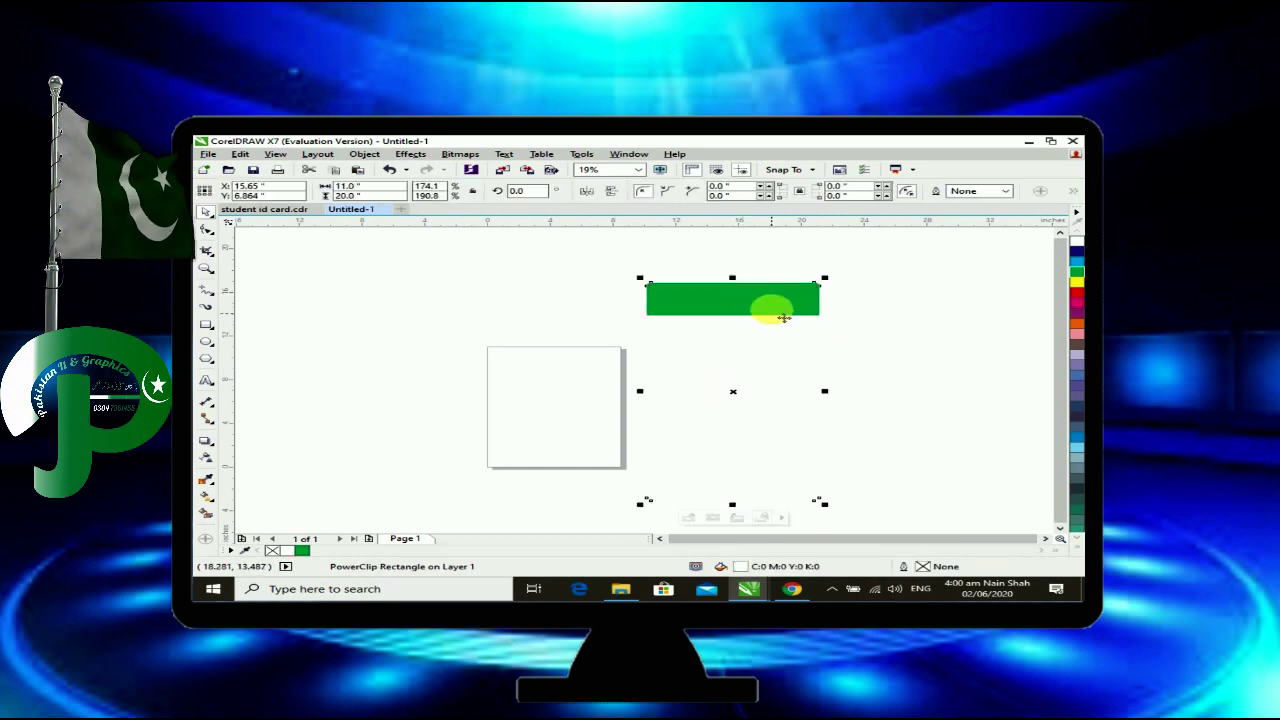
Enlarge the green band inside the PowerClip to about 12.04 by 3.27 in and finish editing the contents.
ctrl+click(740, 312)
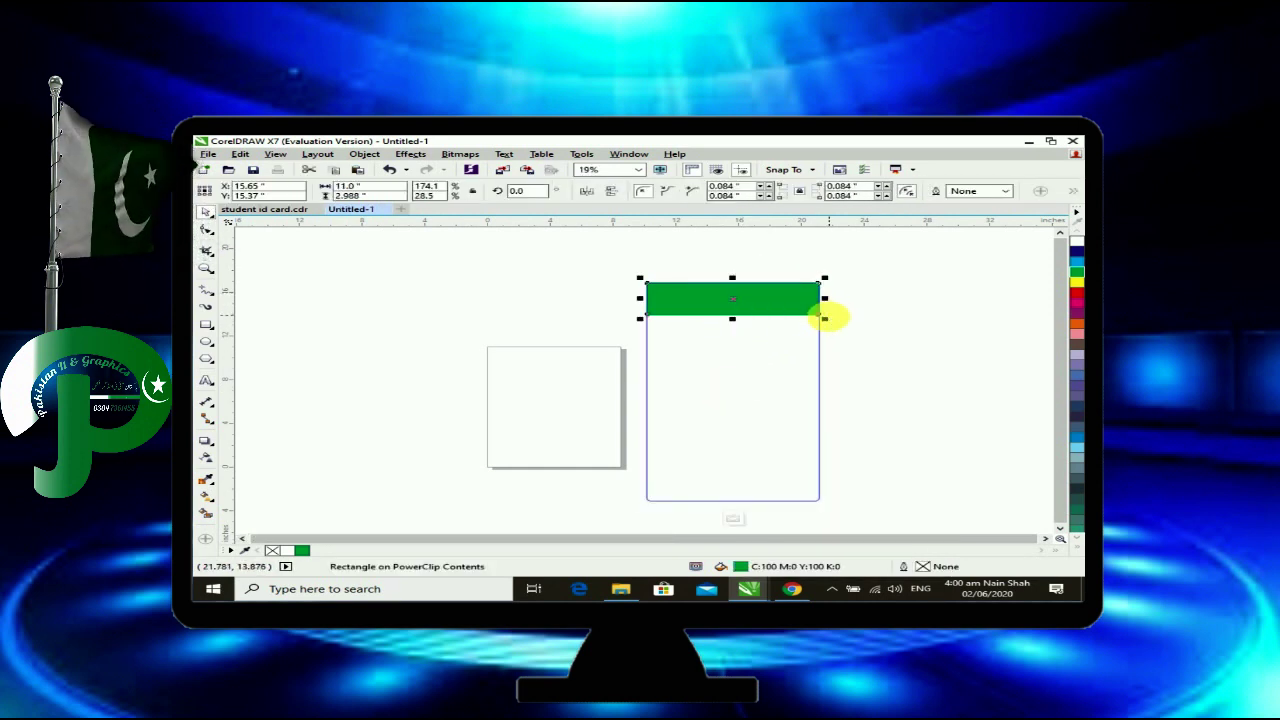
mouse_move(825, 318)
mouse_down()
mouse_move(840, 331)
mouse_move(833, 322)
mouse_up()
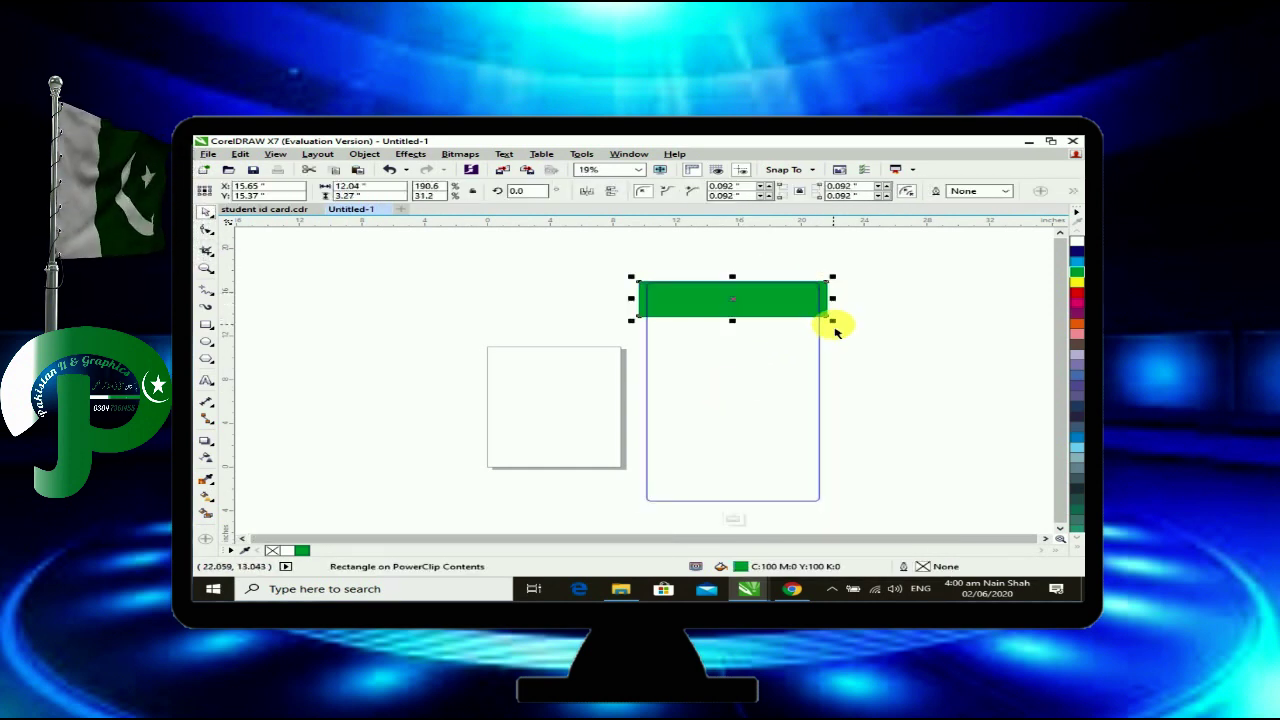
click(735, 517)
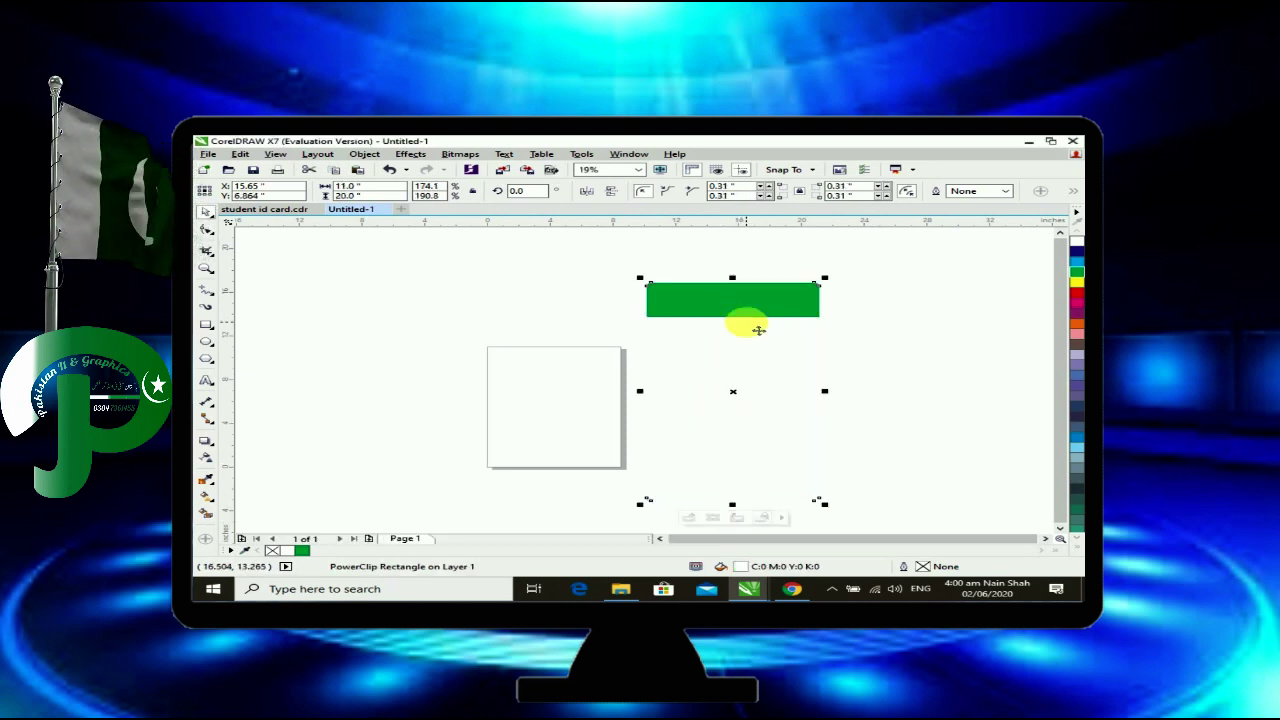
scroll(755, 328, up, 2)
scroll(750, 329, down, 2)
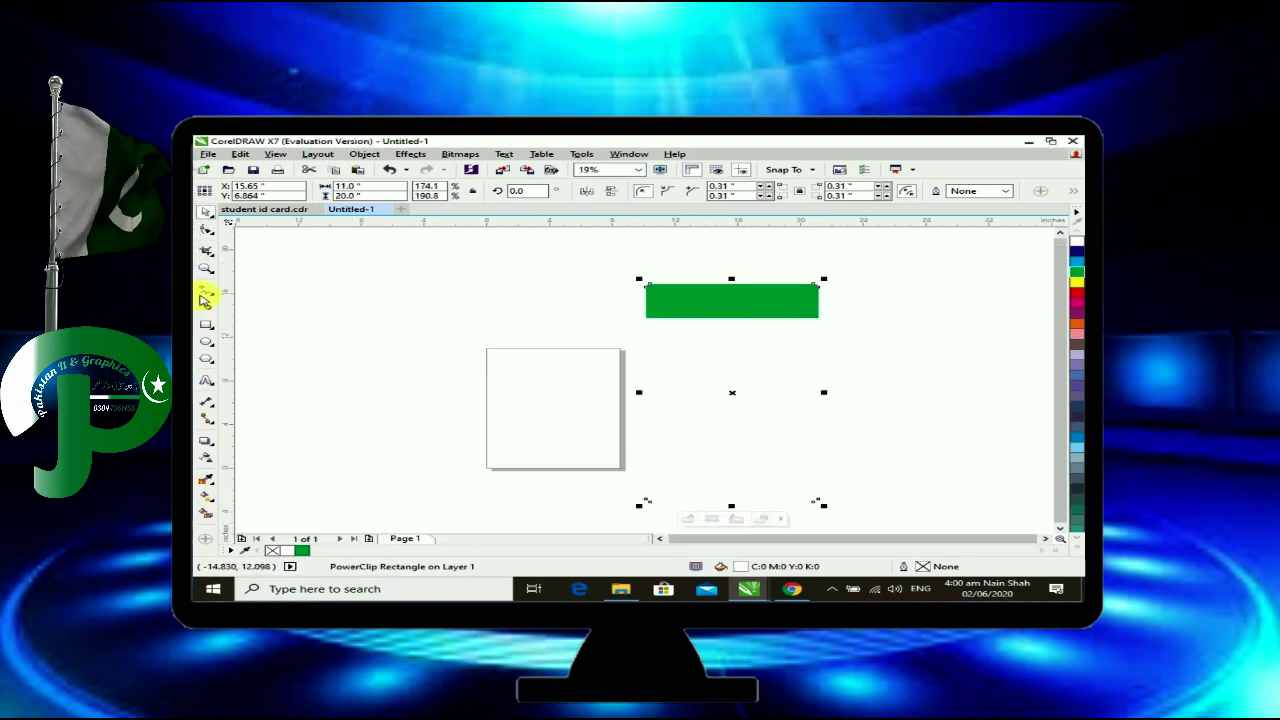
Draw a rectangle about 22.5 by 25.17 in around the card, fill it red and send it behind the card.
click(208, 328)
drag(565, 252, 922, 492)
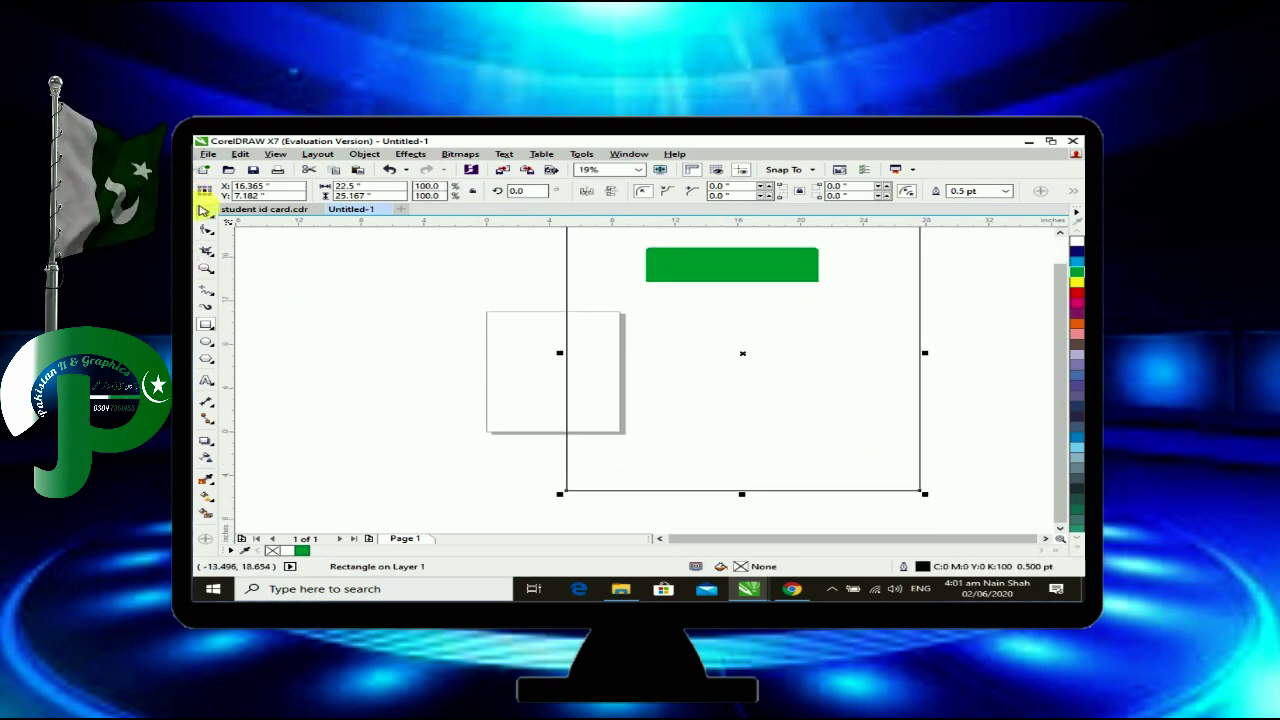
click(1075, 297)
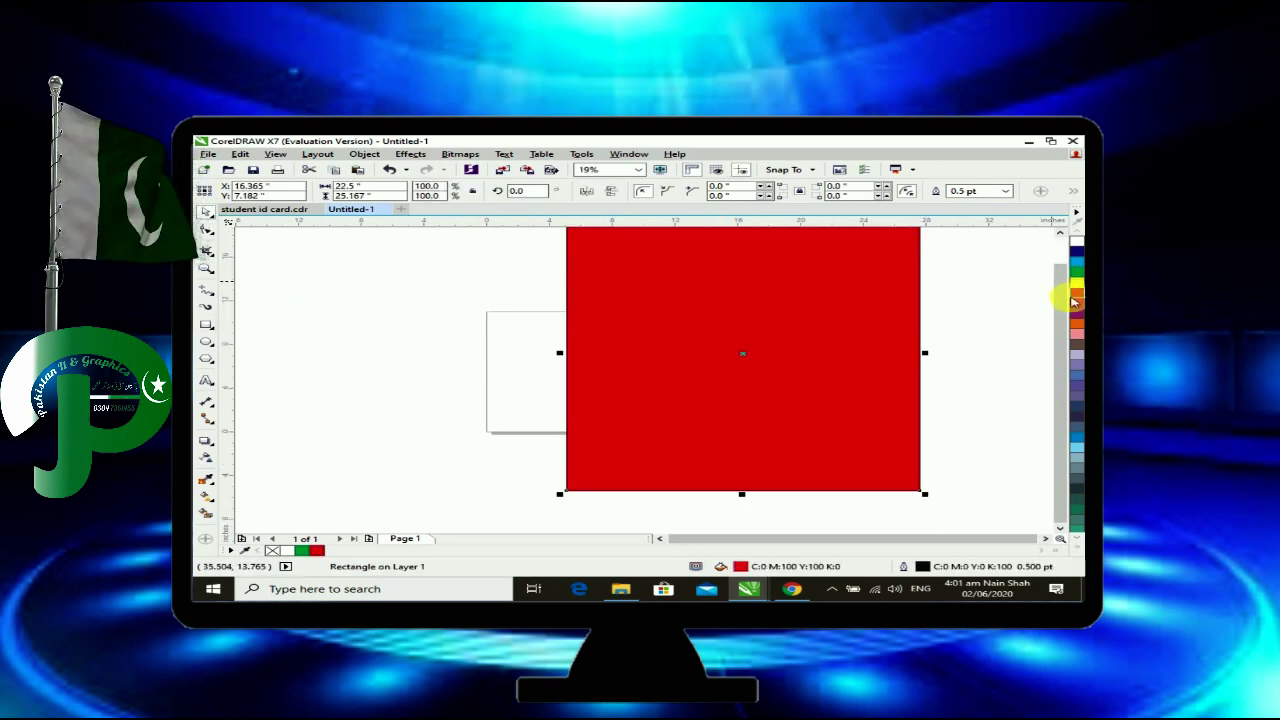
key(ctrl+Page_Down)
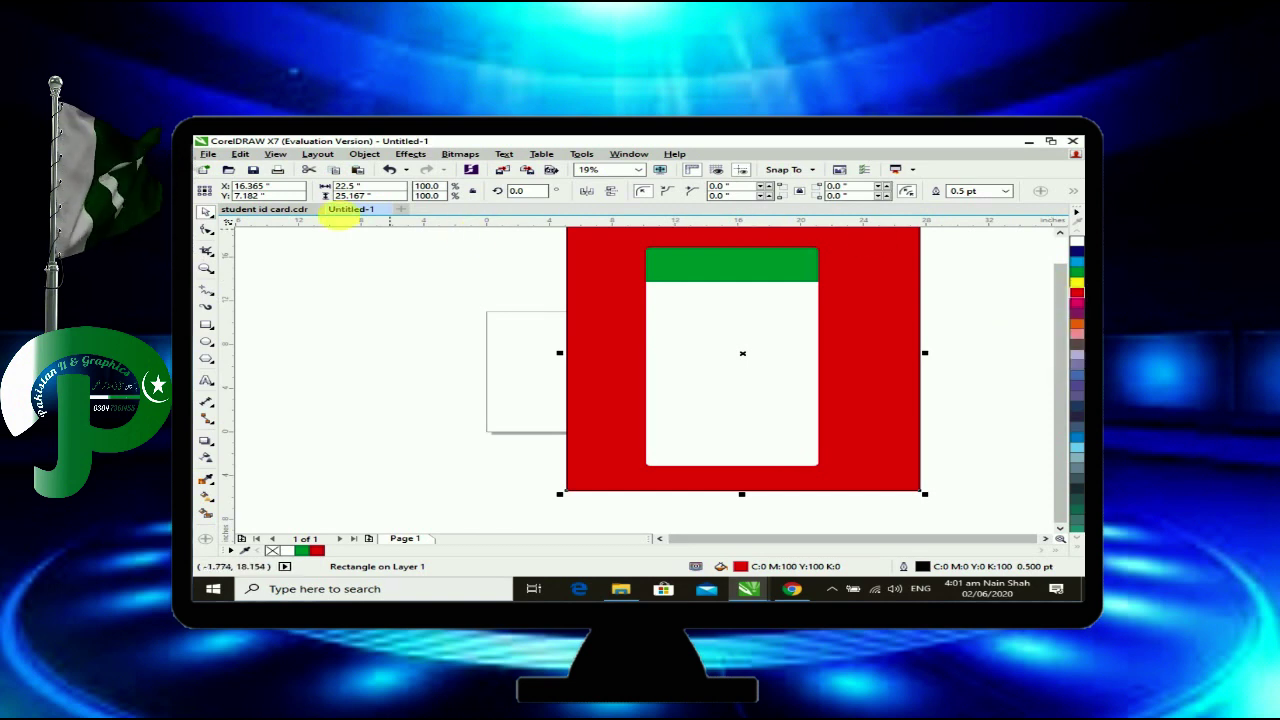
Replace the band inside the card's PowerClip with the one copied from student id card.cdr, placed across the card's upper edge.
click(286, 209)
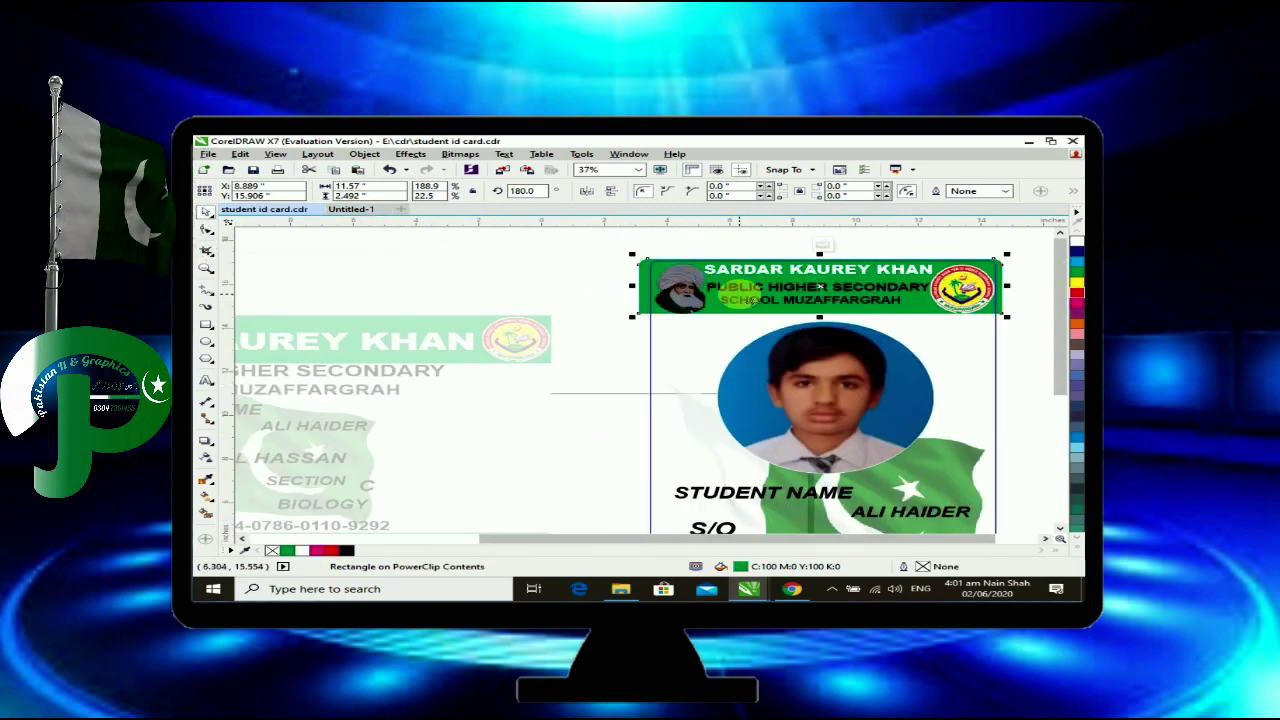
click(383, 195)
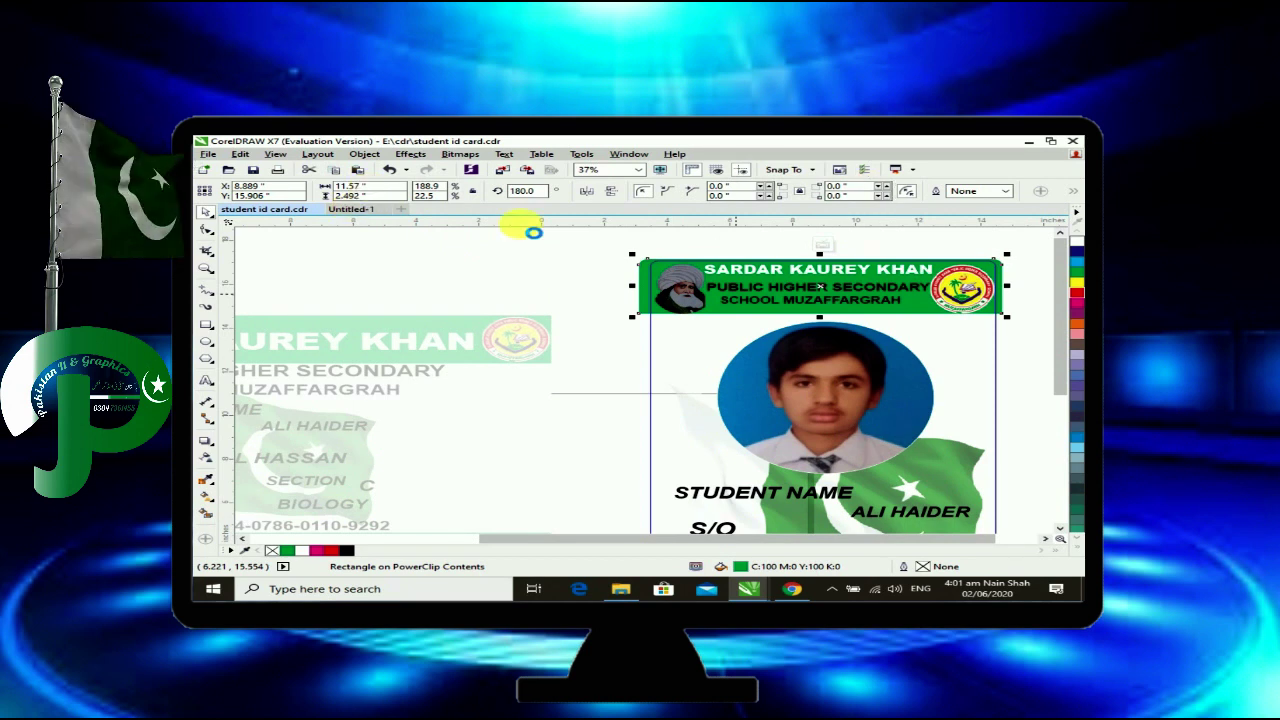
click(362, 209)
click(750, 267)
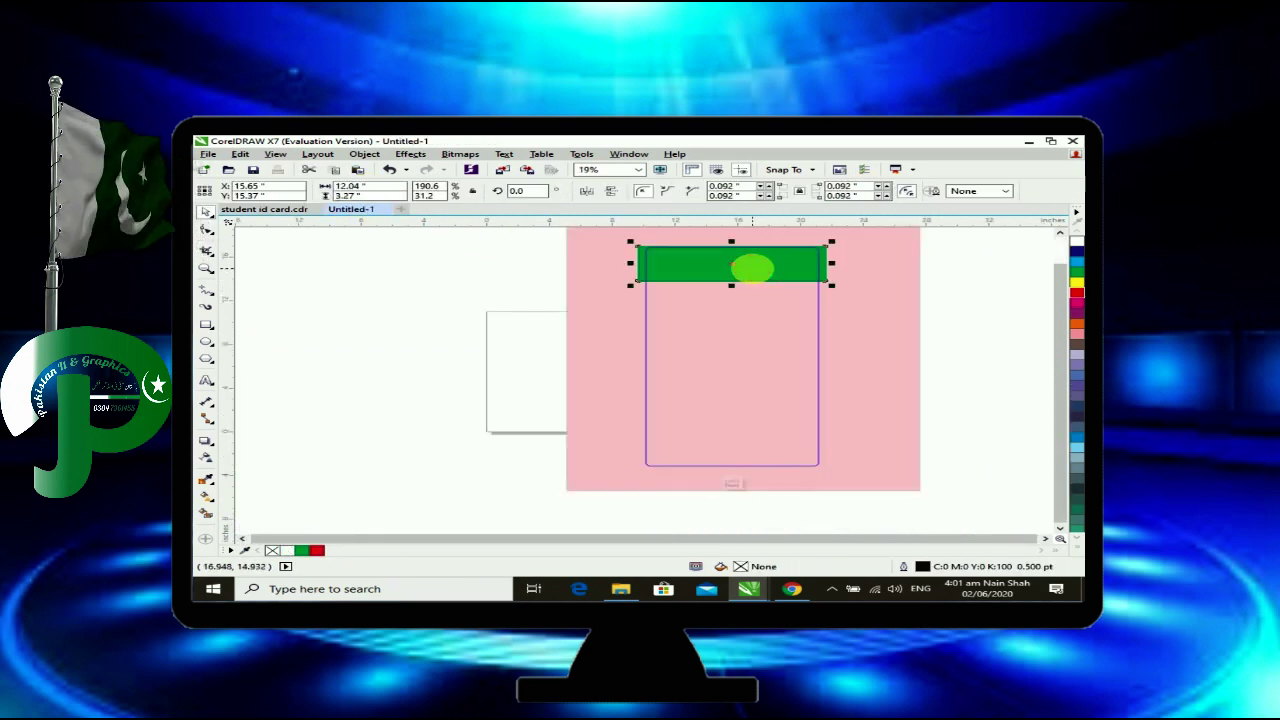
key(Delete)
key(ctrl+z)
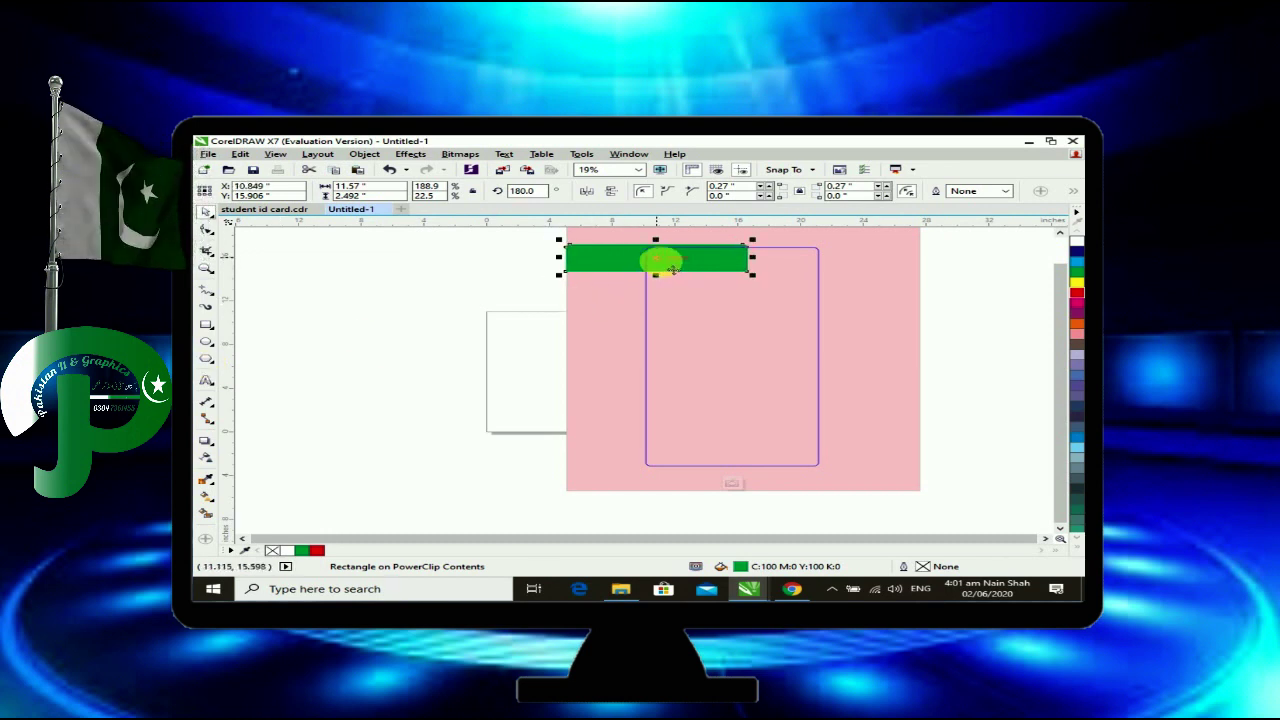
drag(667, 257, 743, 267)
click(737, 482)
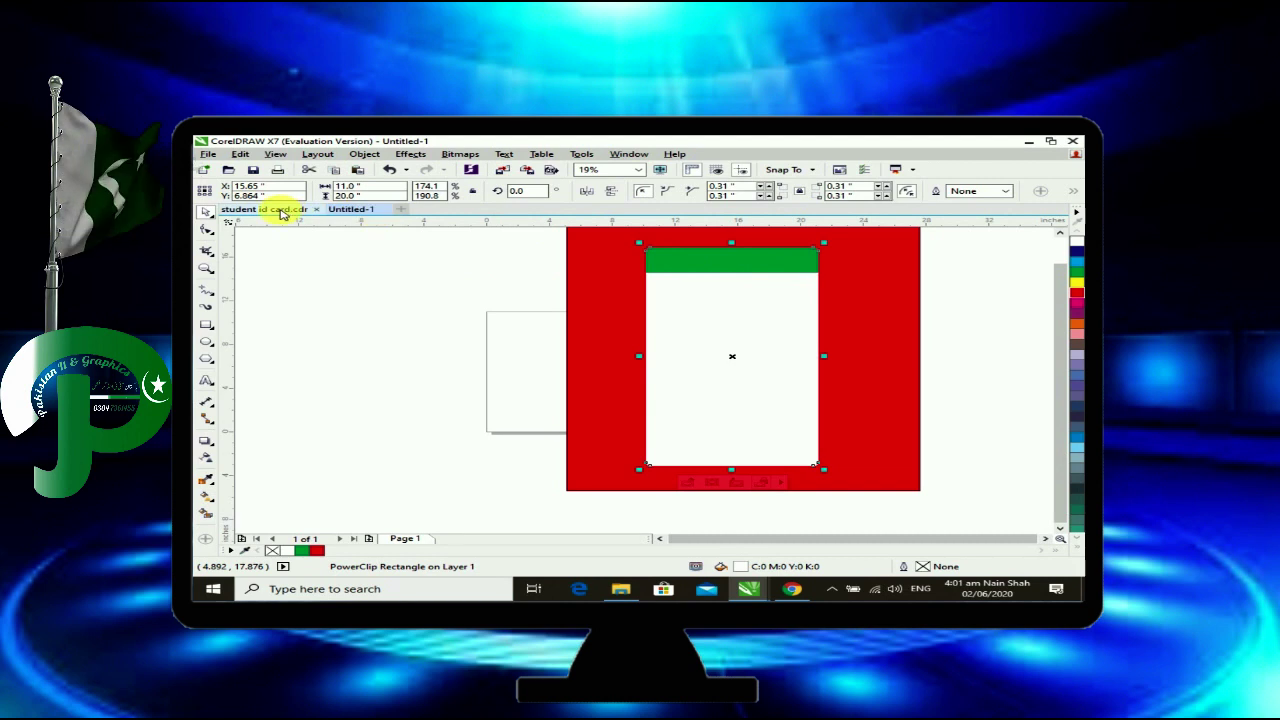
Copy the header's two text objects, logo and portrait from student id card.cdr and place them over the new card's green band.
click(295, 210)
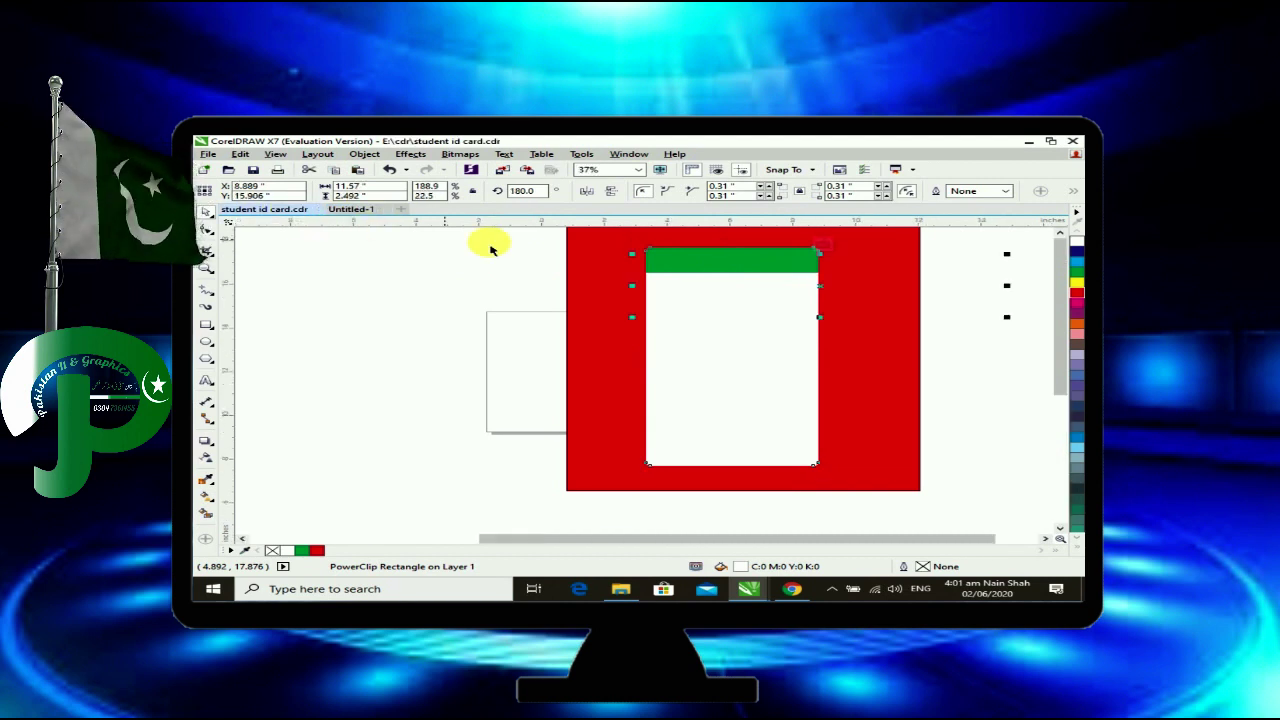
click(757, 245)
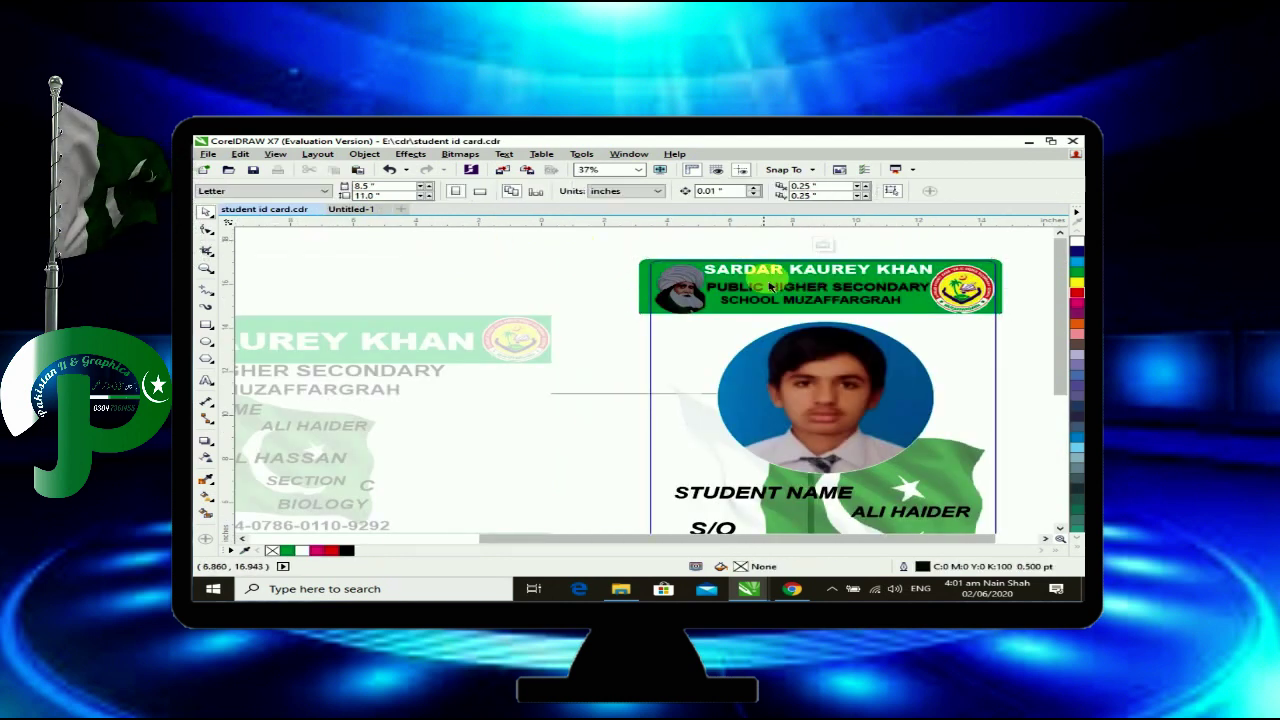
click(776, 273)
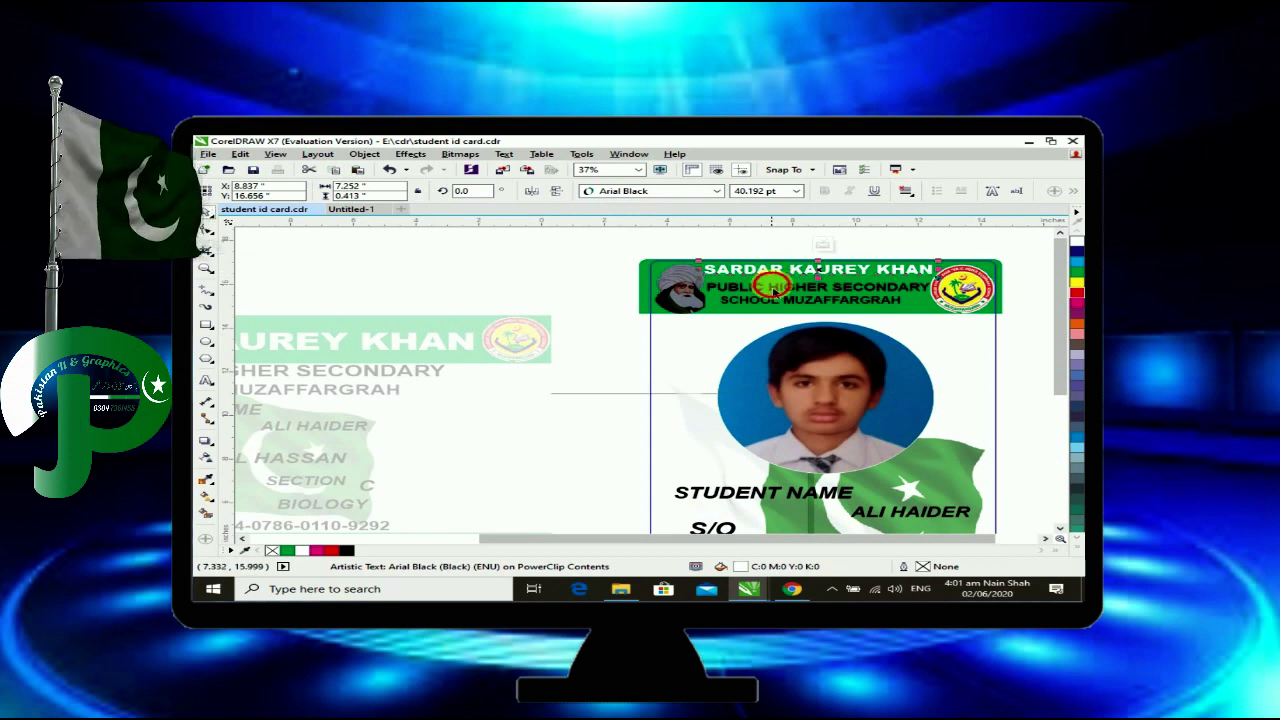
shift+click(774, 290)
shift+click(954, 290)
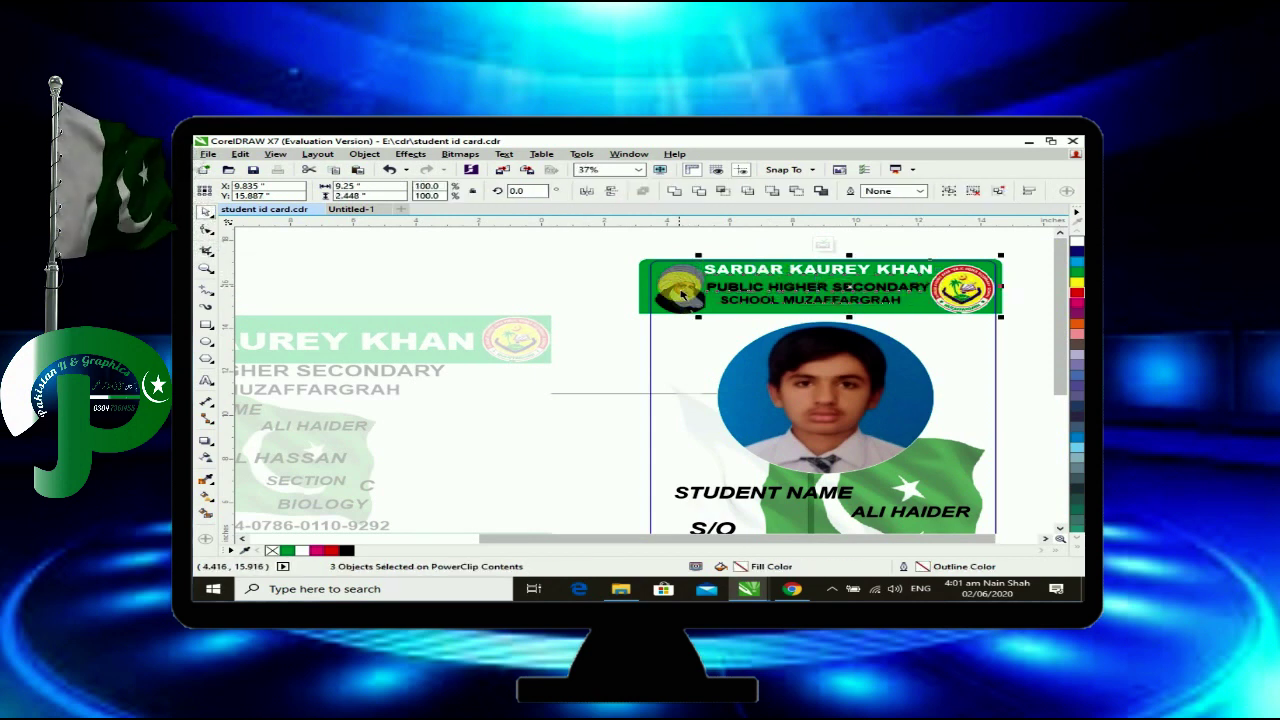
shift+click(682, 293)
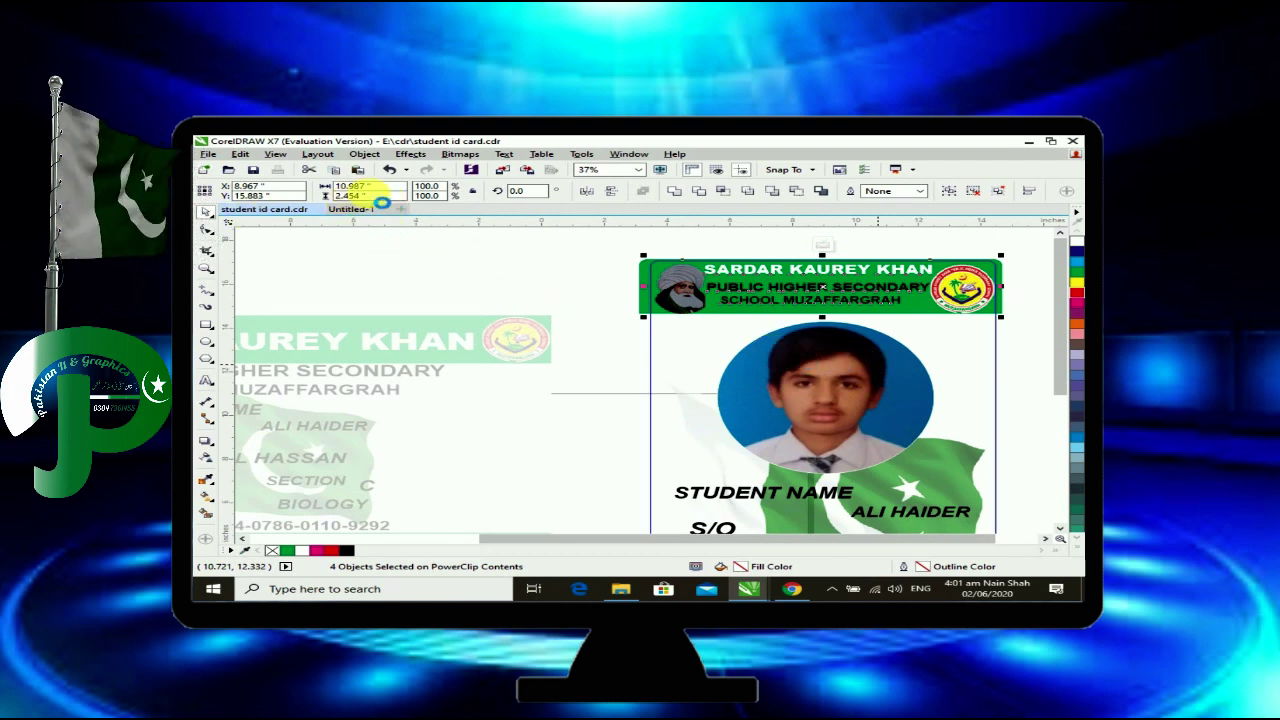
click(352, 209)
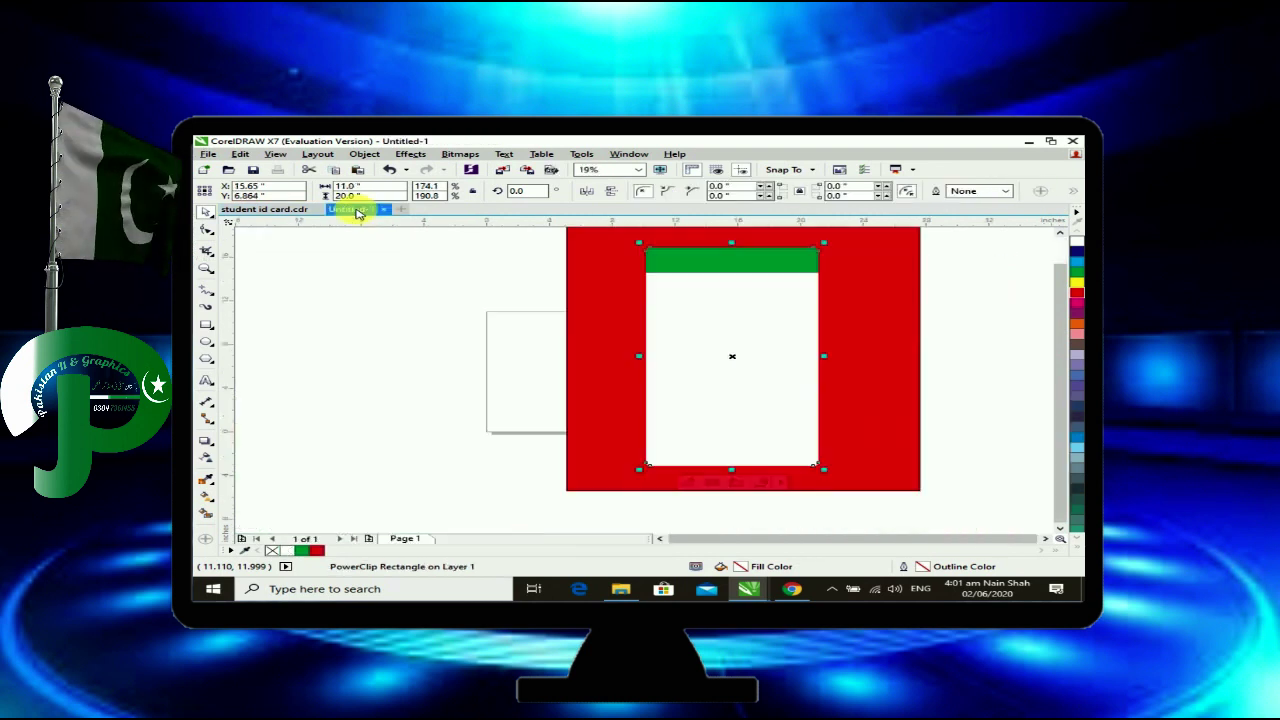
drag(524, 305, 716, 263)
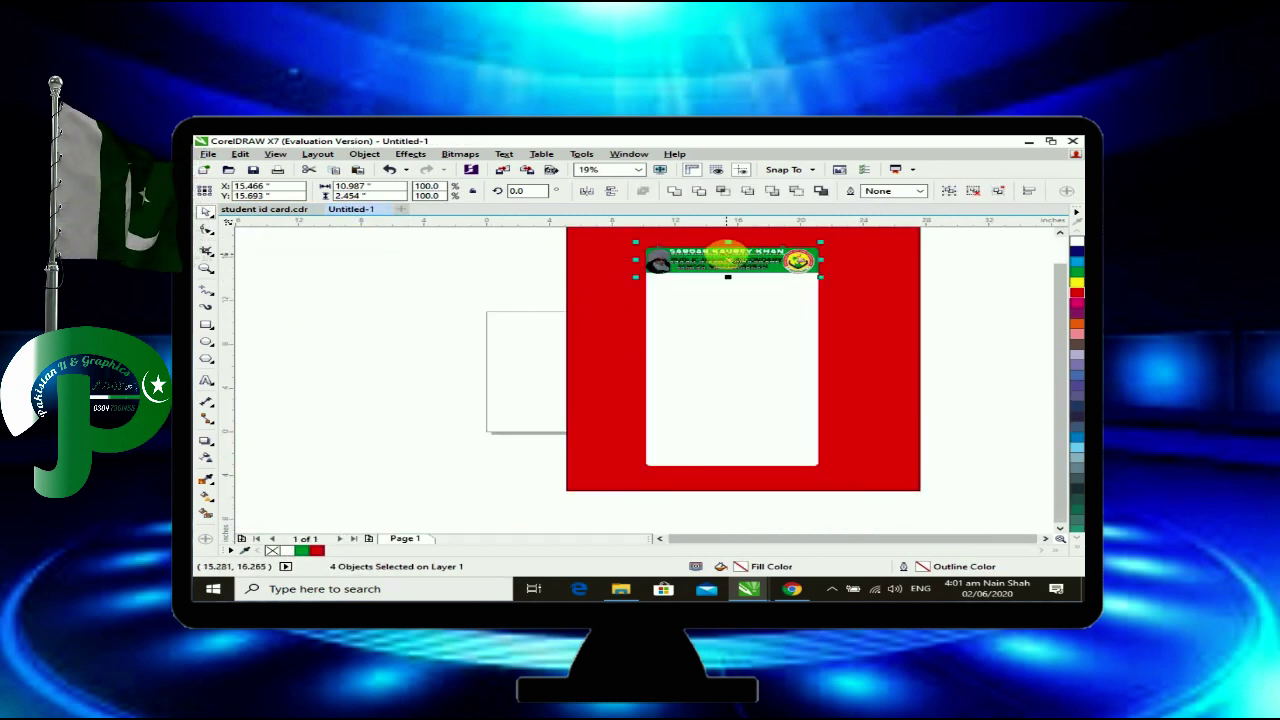
Nudge the pasted header texts, logo and portrait right and up to X 15.526 in, Y 15.843 in within the green band.
scroll(716, 263, up, 2)
scroll(716, 263, up, 2)
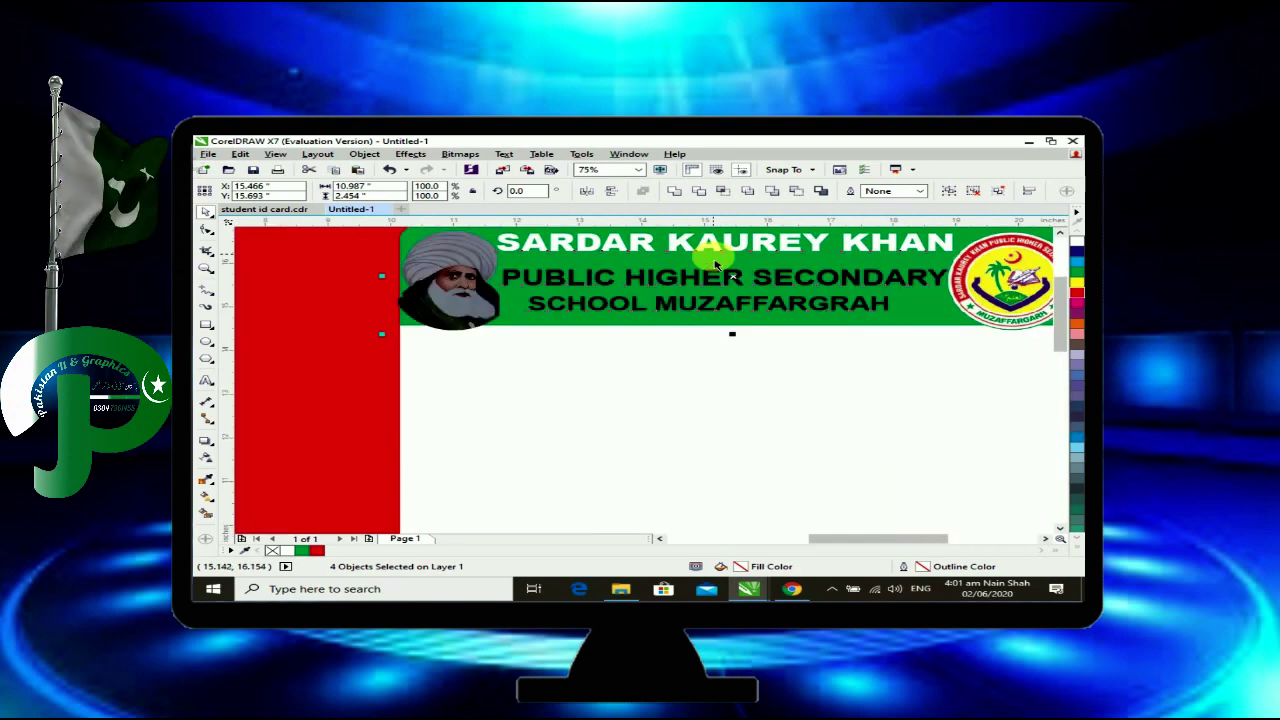
scroll(716, 263, down, 2)
scroll(716, 263, up, 2)
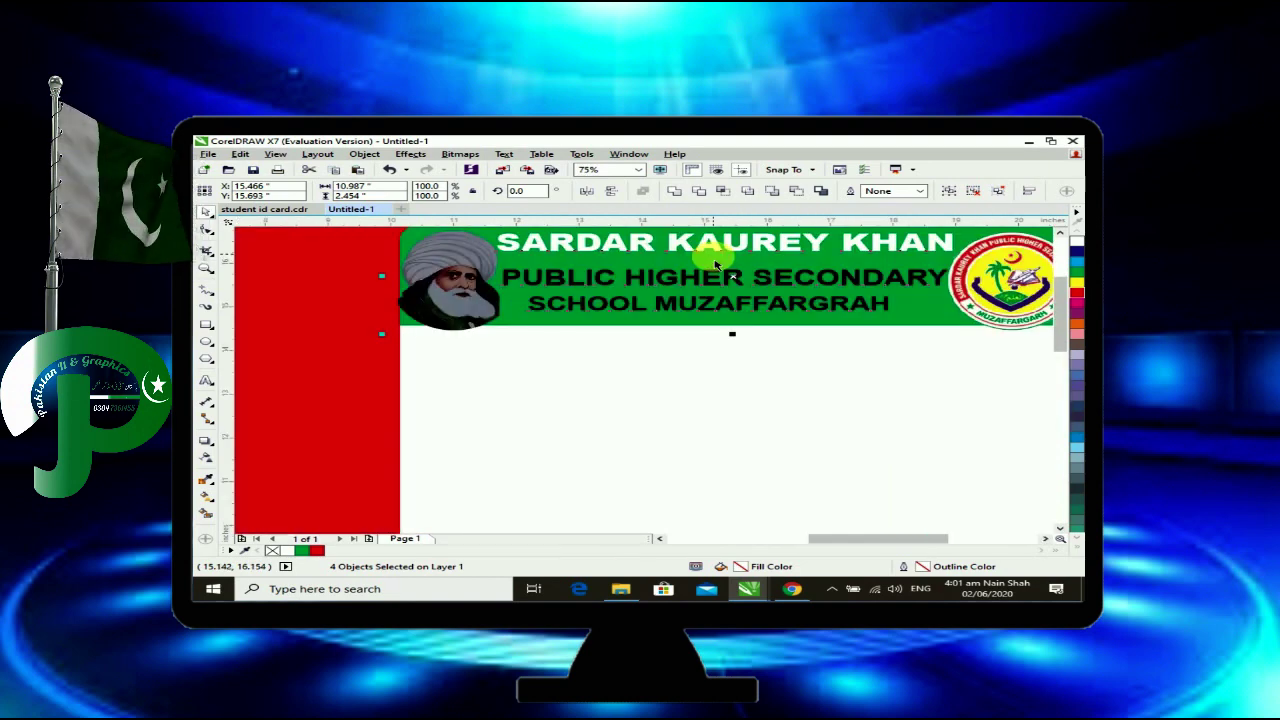
key(Right)
key(Right)
key(Right)
key(Up)
key(Up)
key(Up)
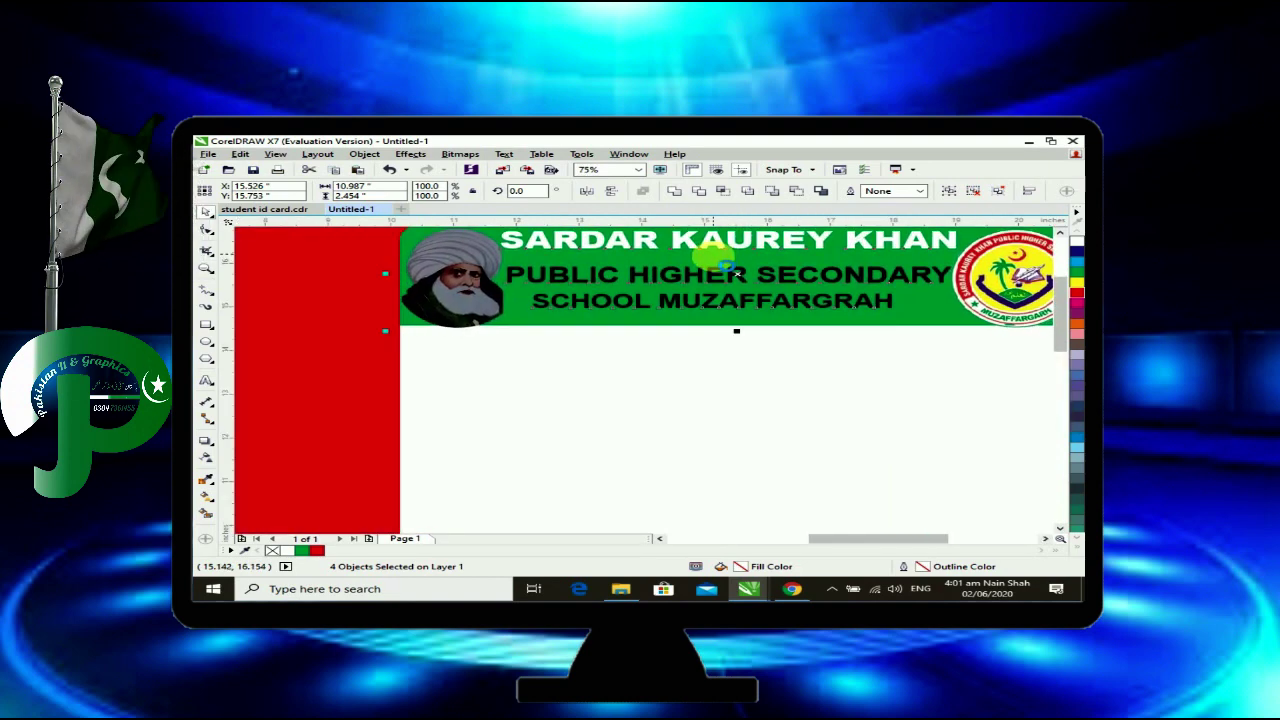
key(Up)
key(Up)
key(Up)
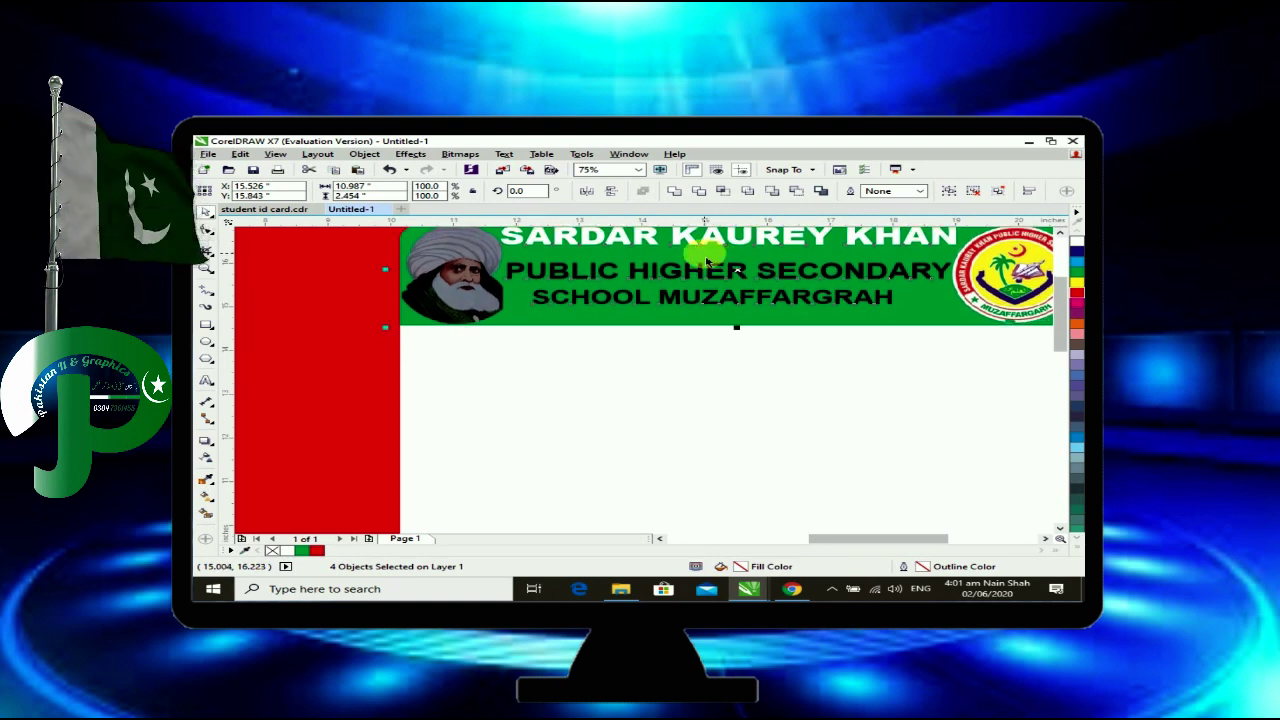
Nudge the header texts, logo and portrait down to Y 15.793 in and PowerClip them inside the new card.
scroll(706, 262, down, 3)
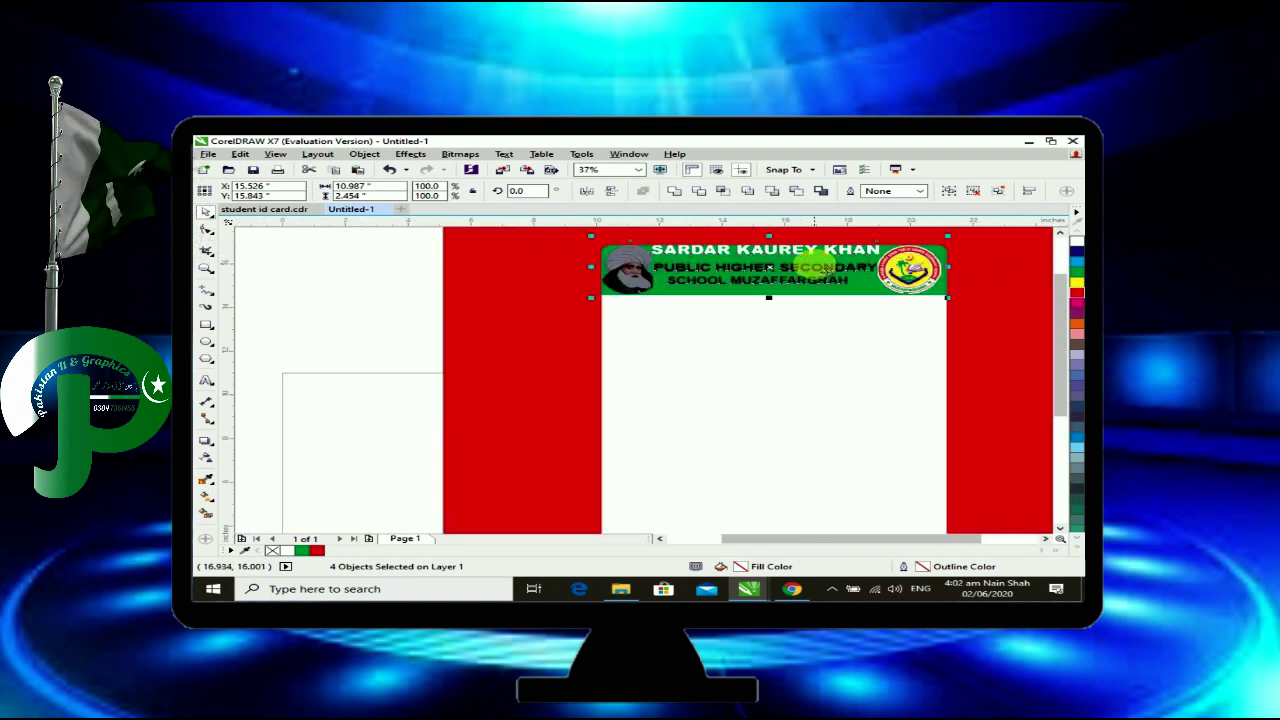
key(Down)
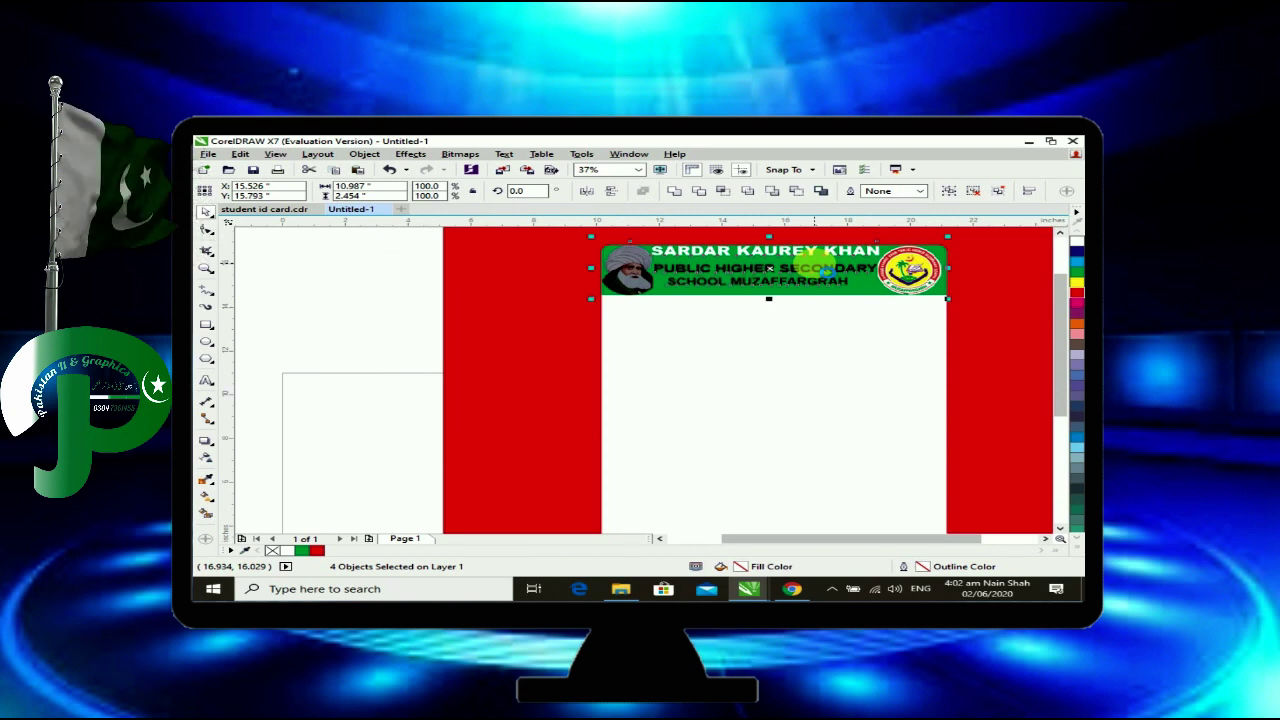
right_click(813, 261)
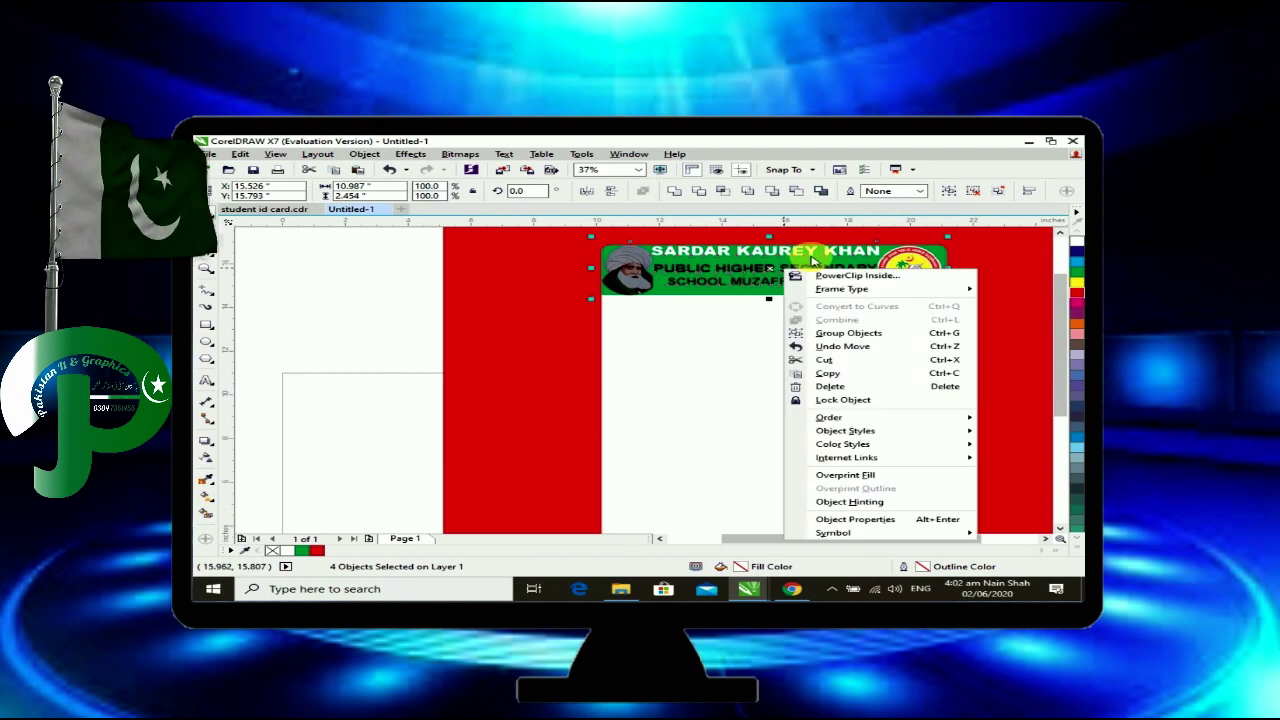
click(829, 277)
click(771, 346)
scroll(784, 350, down, 1)
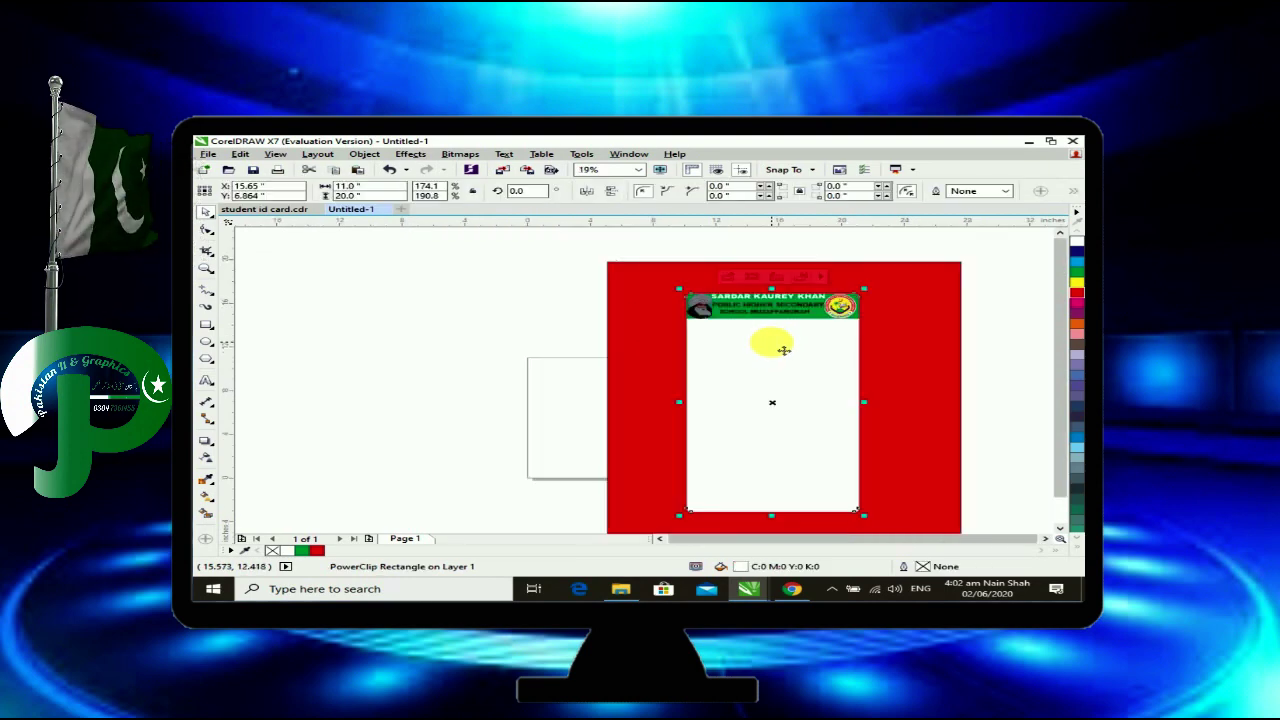
Copy the circular student photo from student id card.cdr into Untitled-1 and place it below the new card's green header.
click(257, 209)
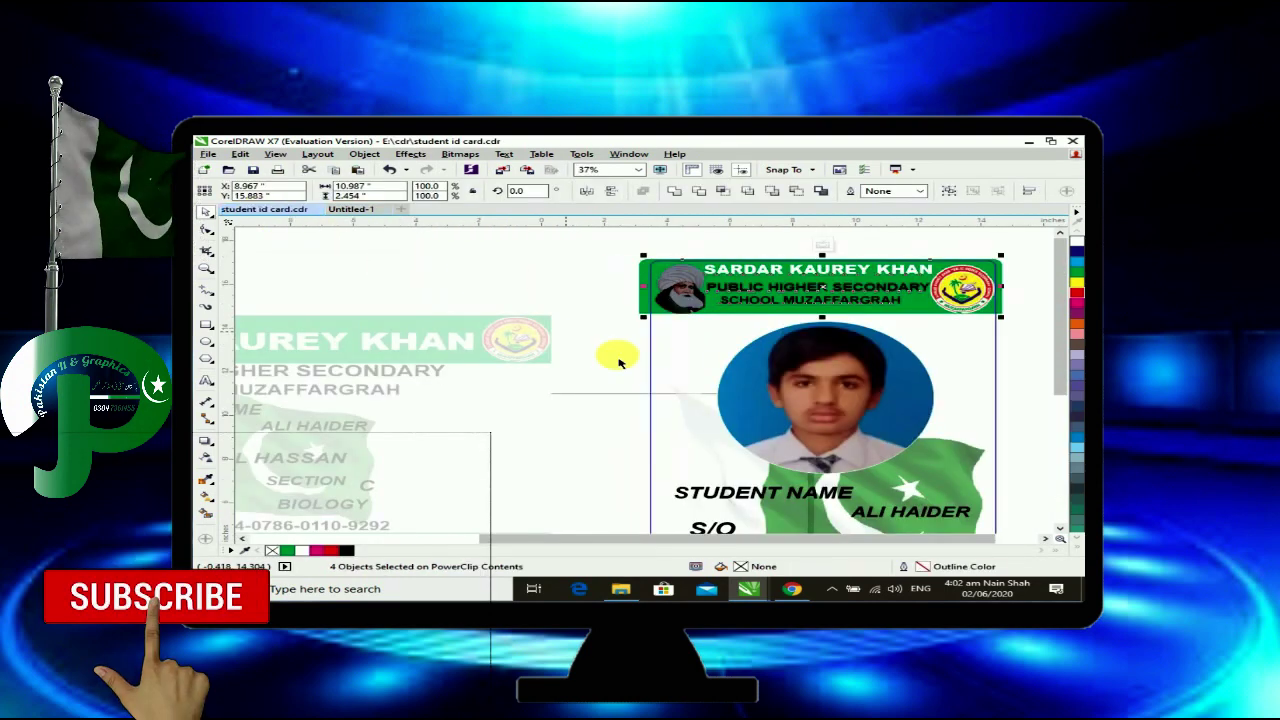
click(788, 395)
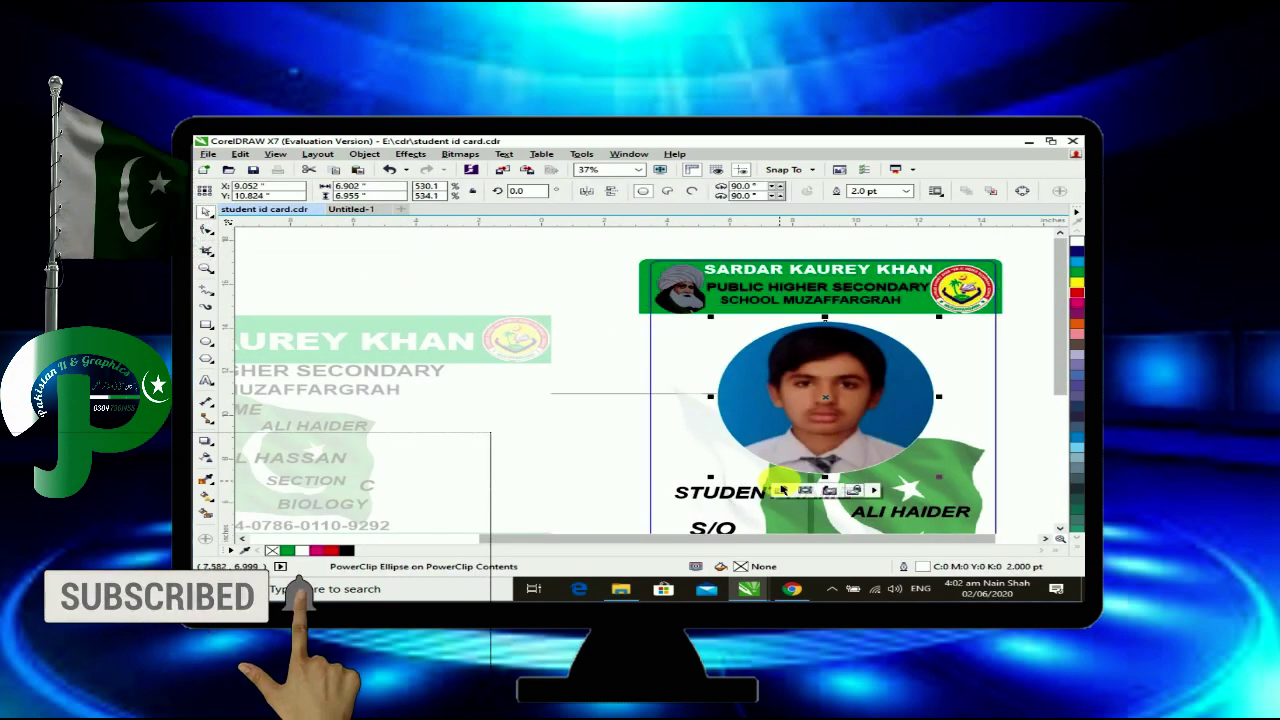
click(805, 490)
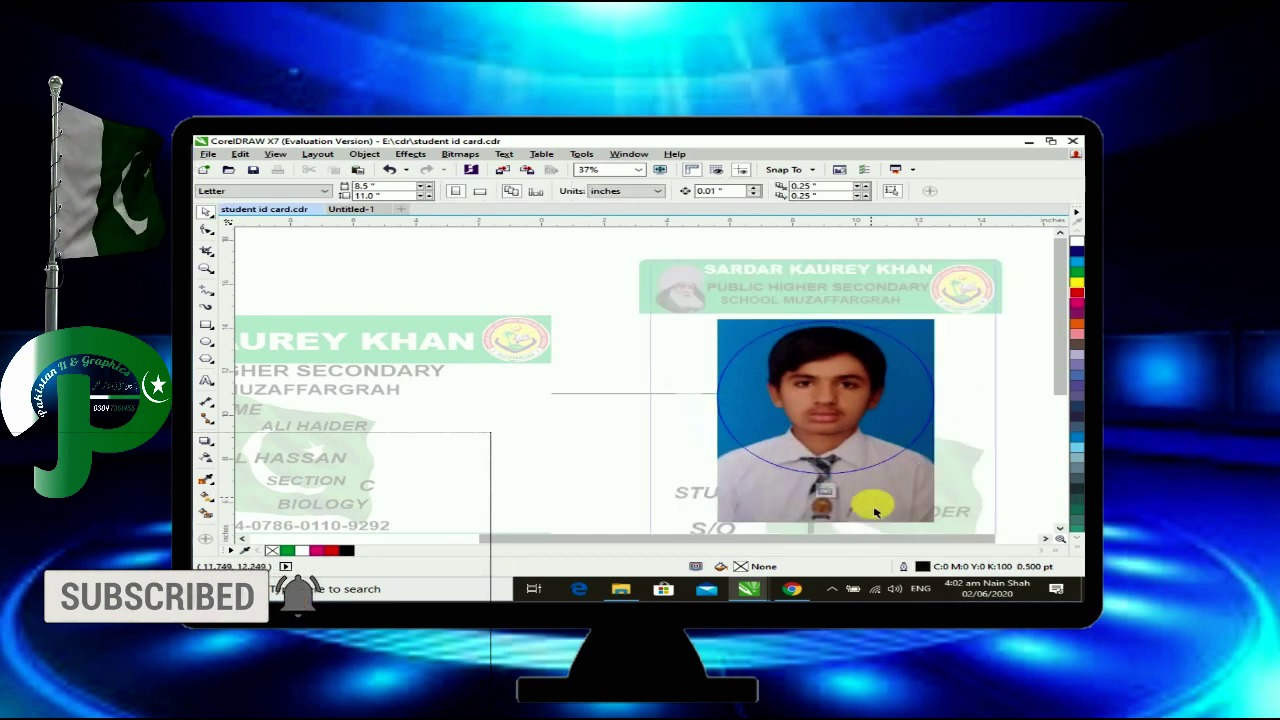
click(823, 491)
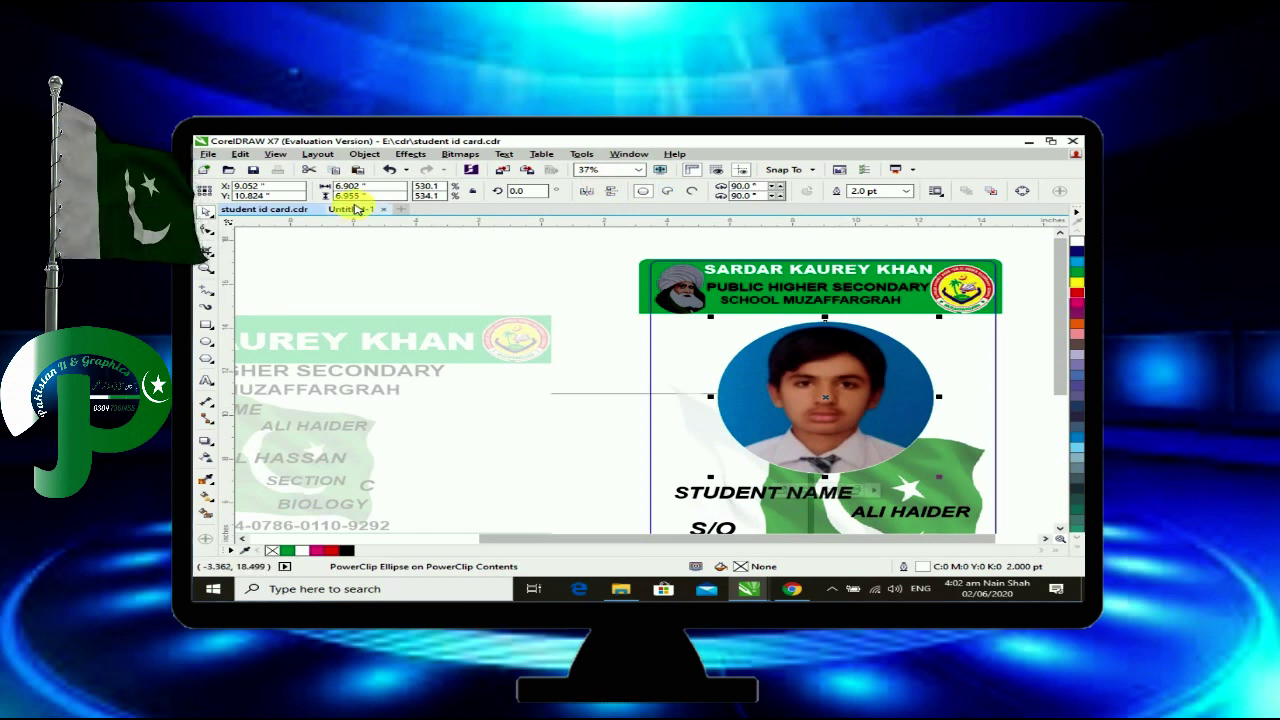
click(353, 209)
key(ctrl+v)
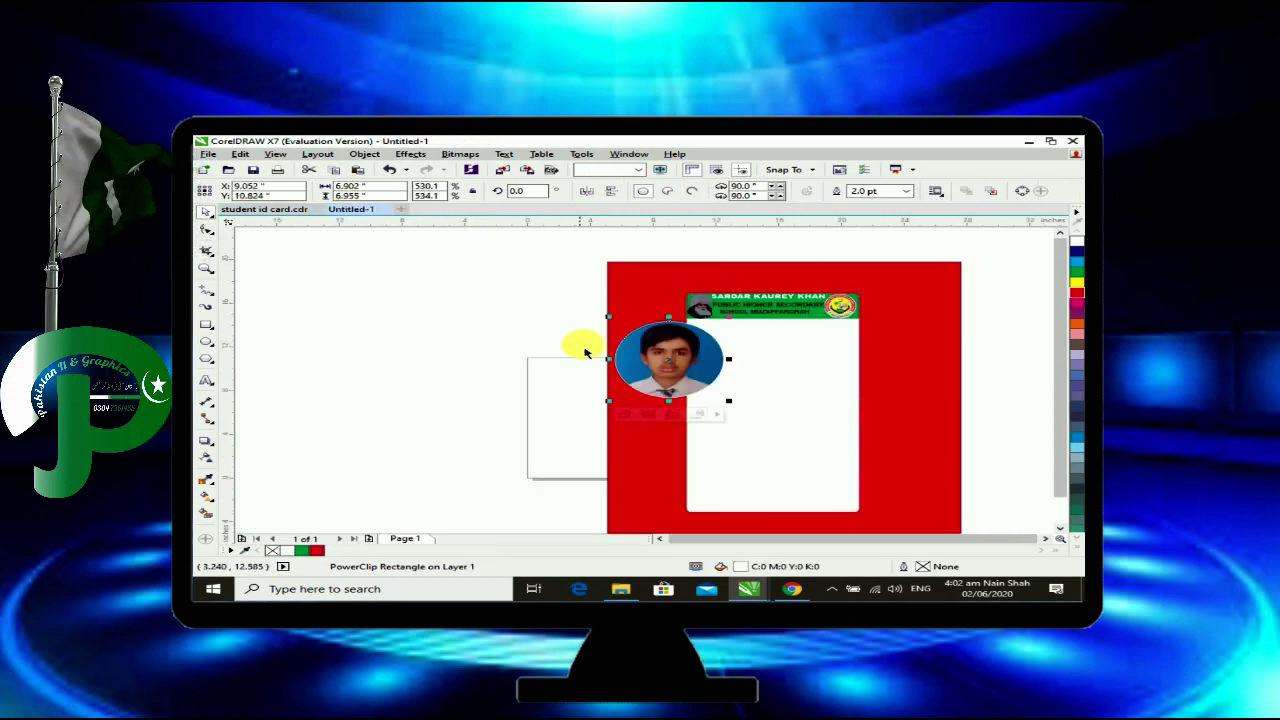
drag(669, 353, 774, 359)
scroll(768, 350, up, 2)
scroll(673, 330, down, 2)
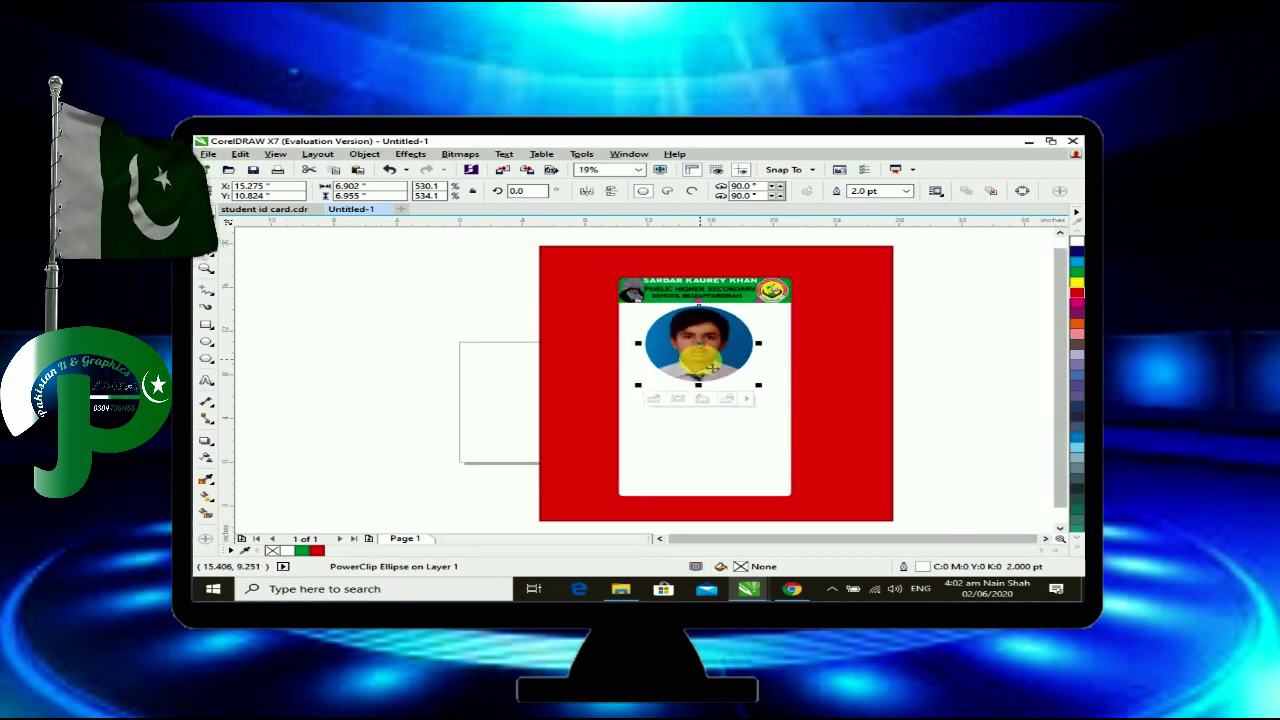
Copy the complete vertical sample card from student id card.cdr and paste it into Untitled-1.
click(264, 209)
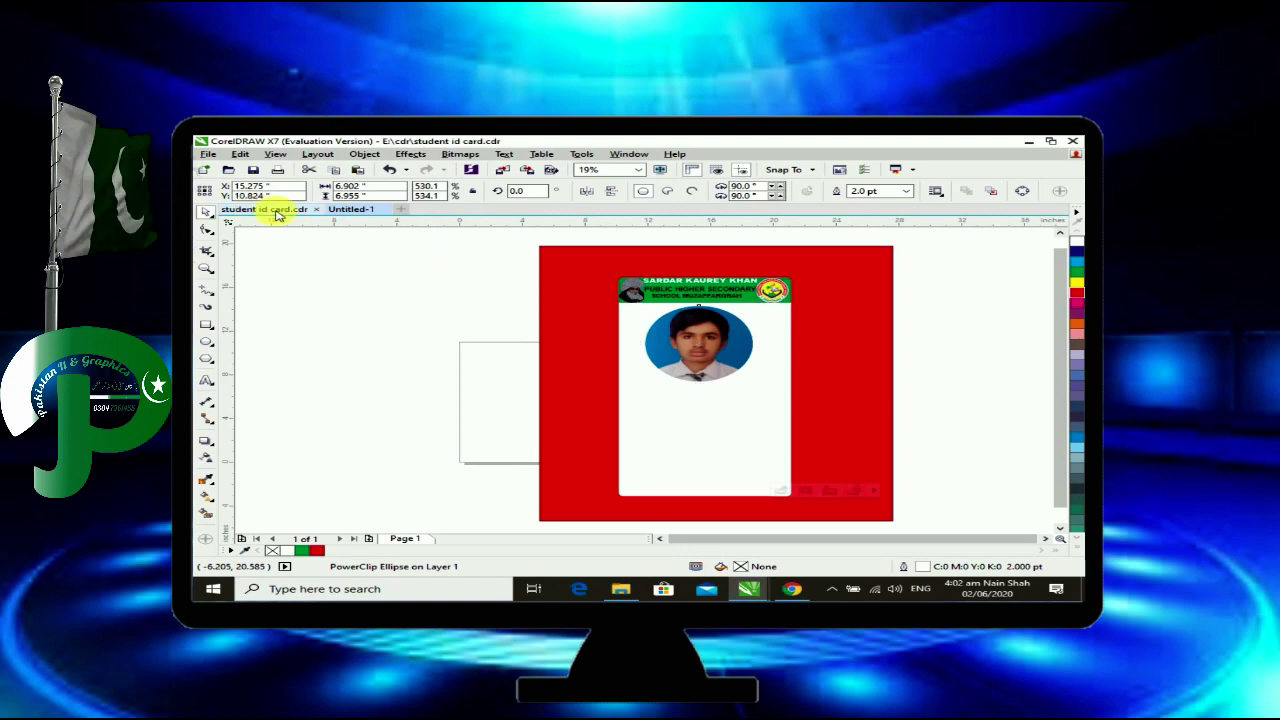
scroll(860, 390, down, 2)
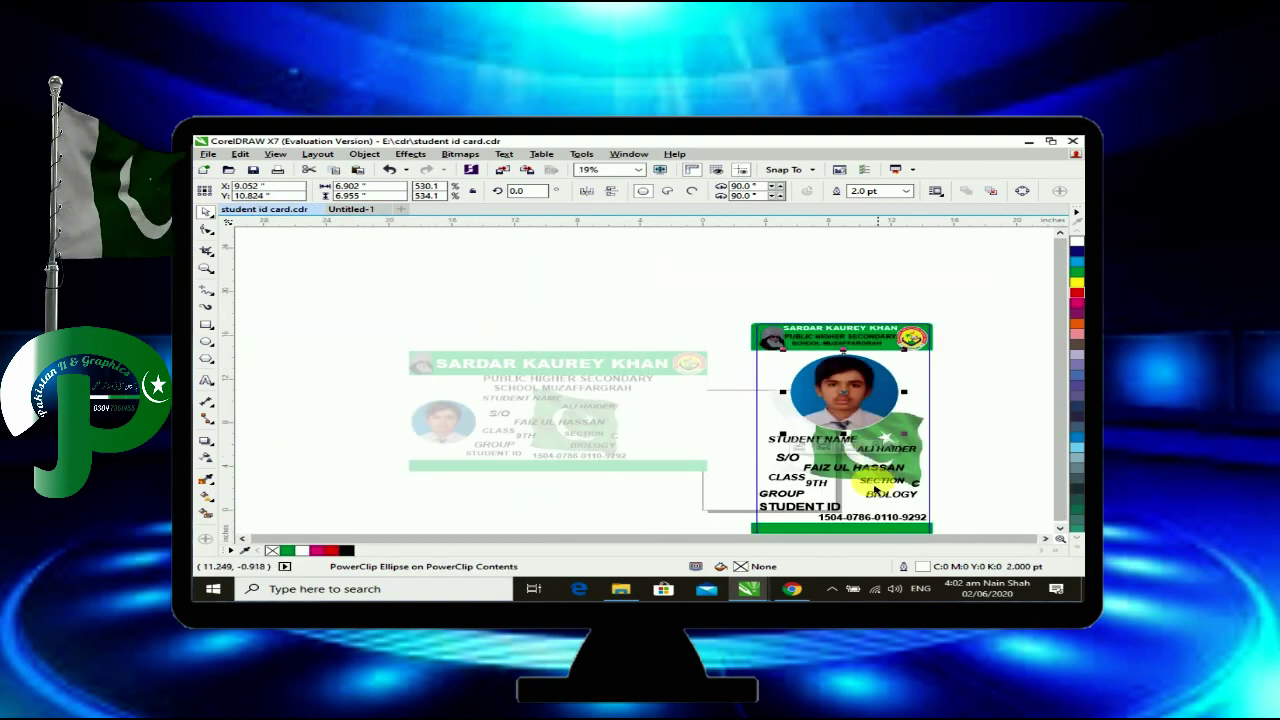
scroll(1050, 367, down, 1)
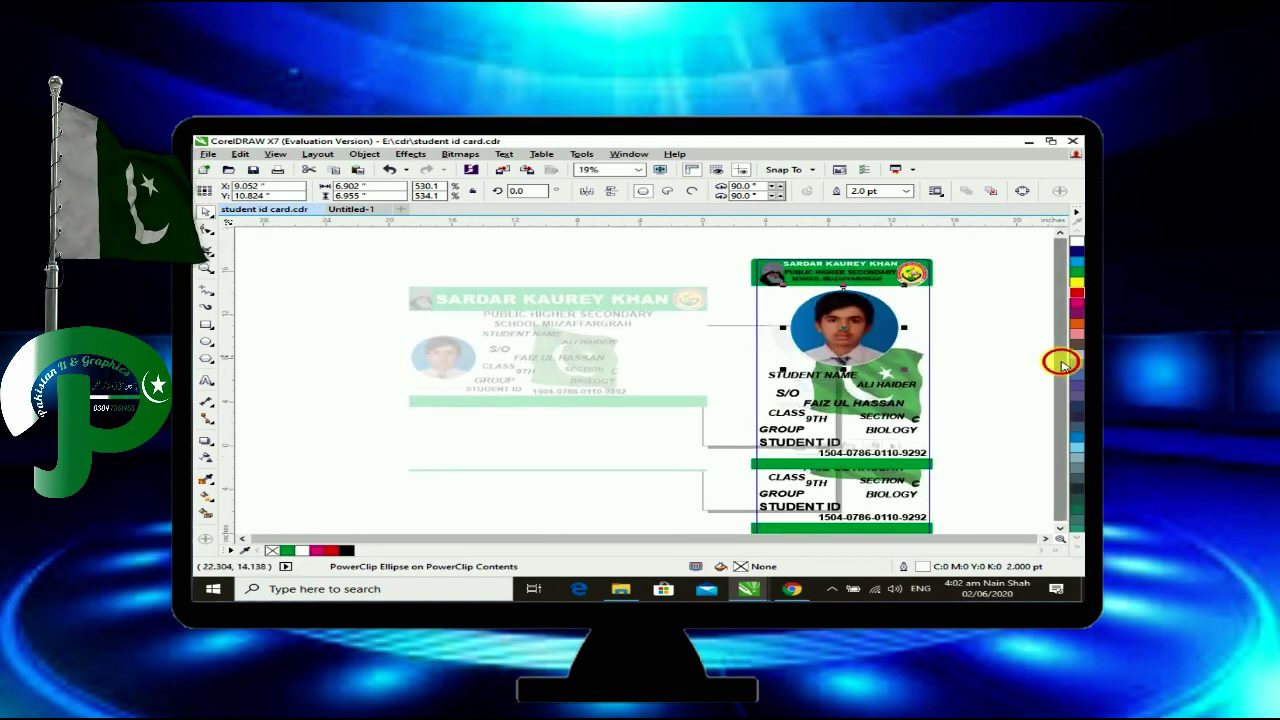
click(856, 451)
click(846, 492)
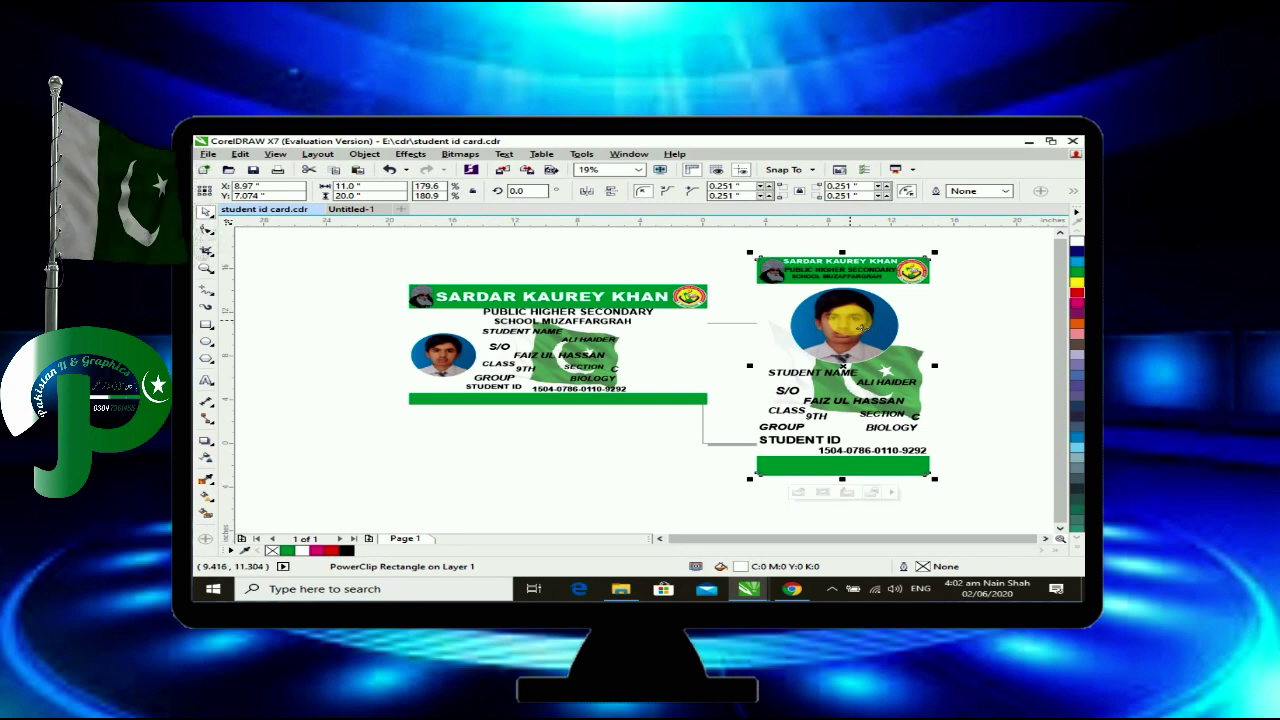
click(340, 210)
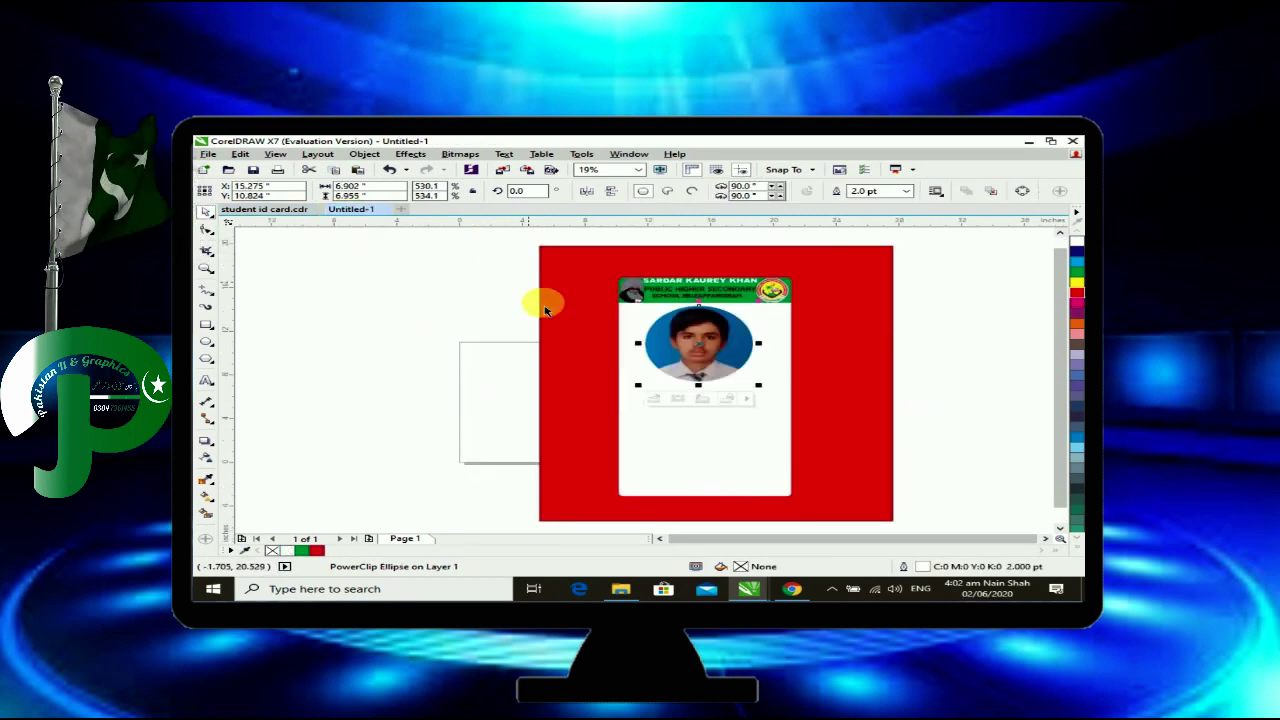
key(ctrl+v)
Examine the PowerClip contents of the pasted sample card, leaving its objects as they are.
double_click(651, 379)
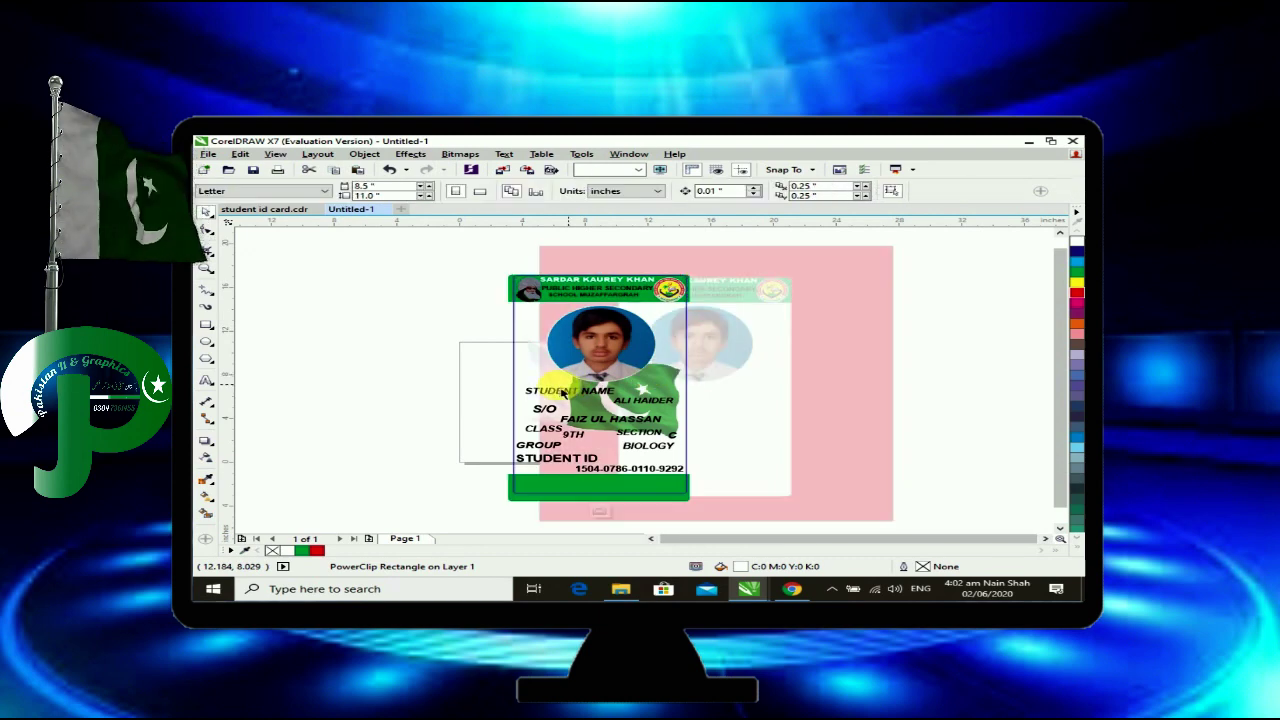
click(599, 511)
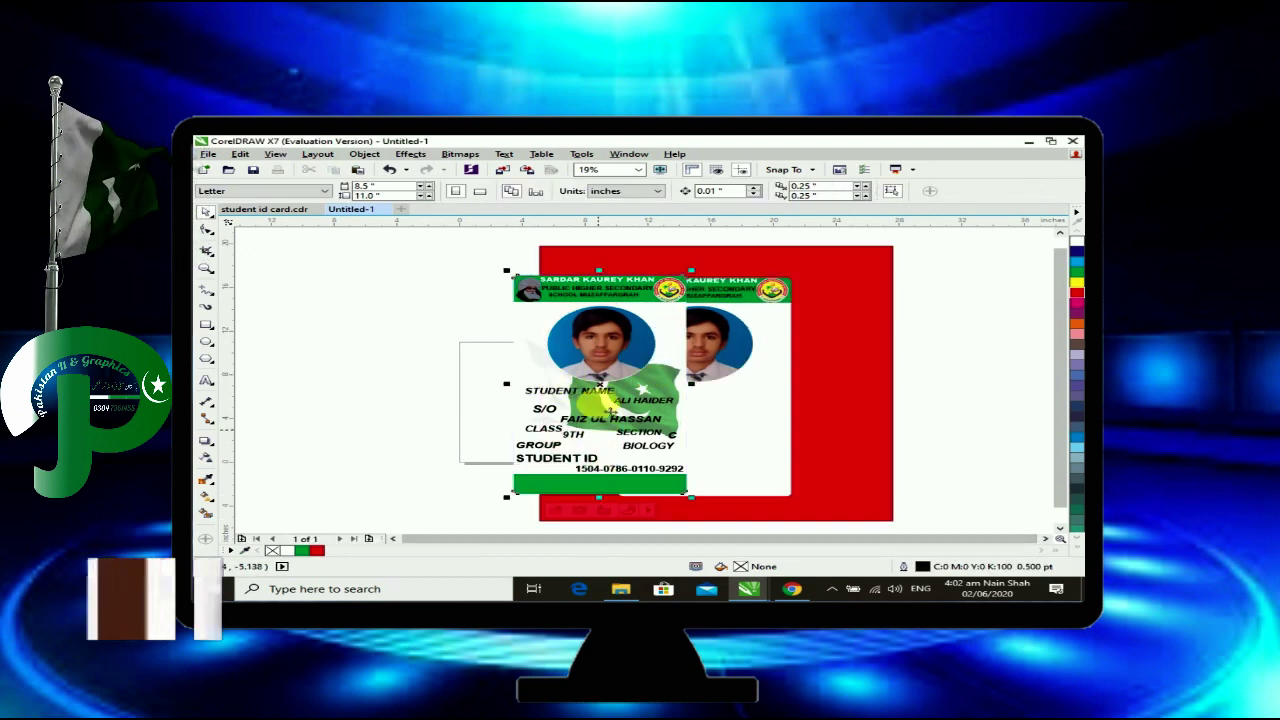
double_click(535, 390)
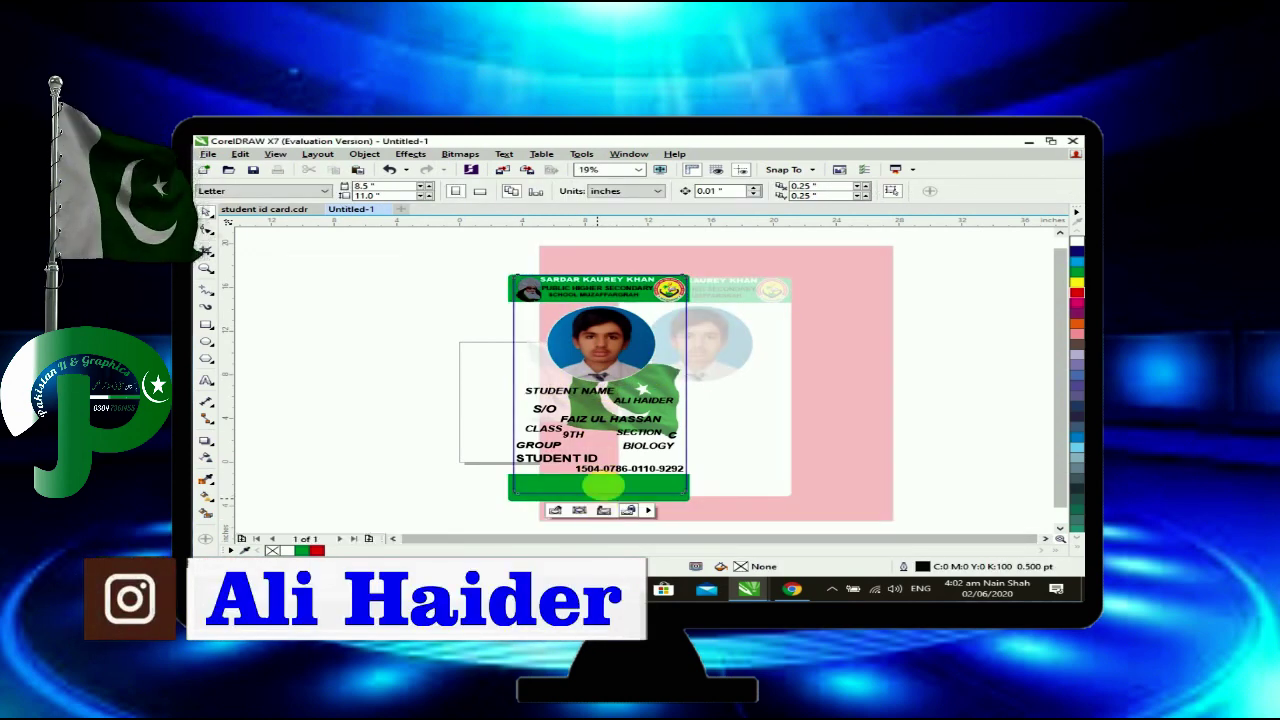
click(599, 509)
double_click(615, 387)
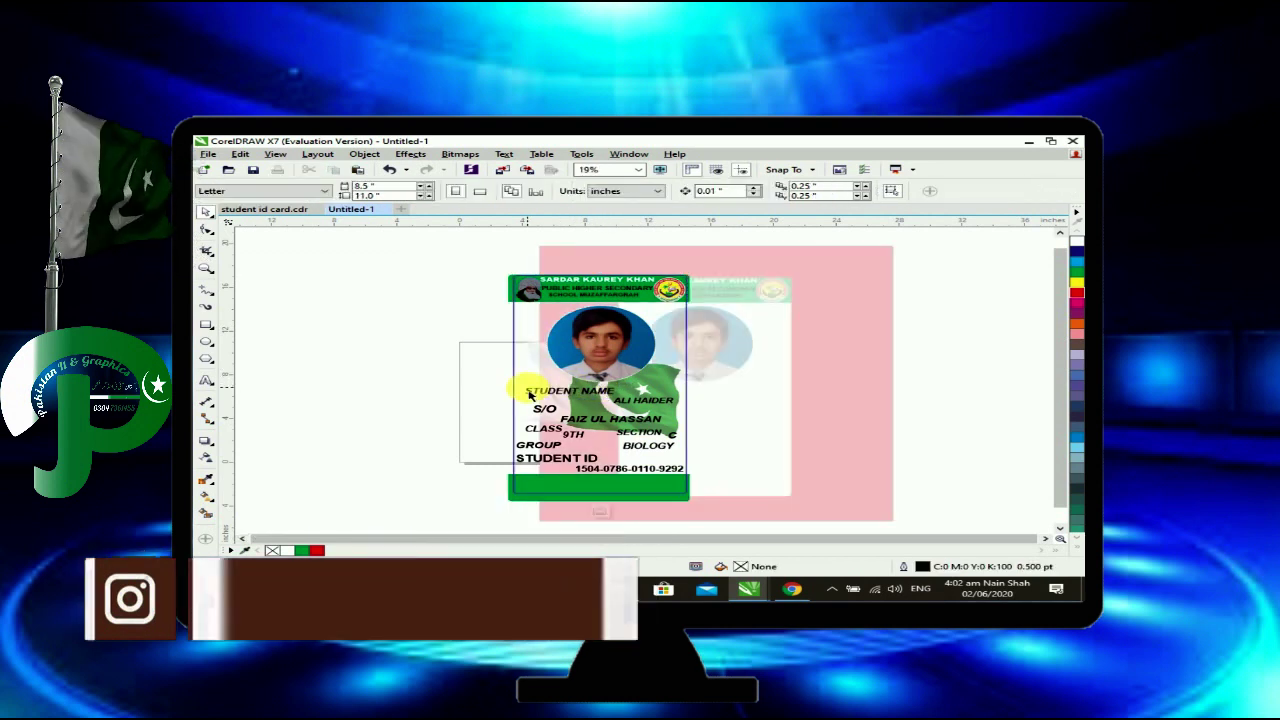
click(599, 509)
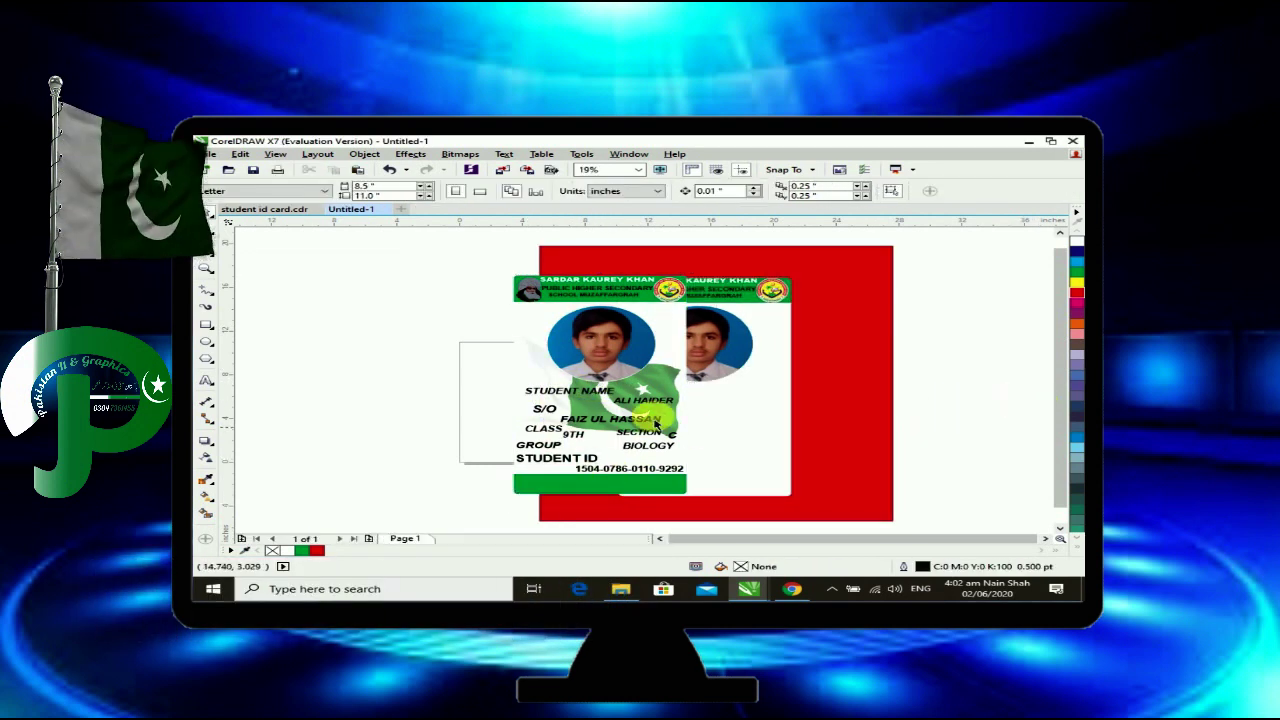
double_click(572, 413)
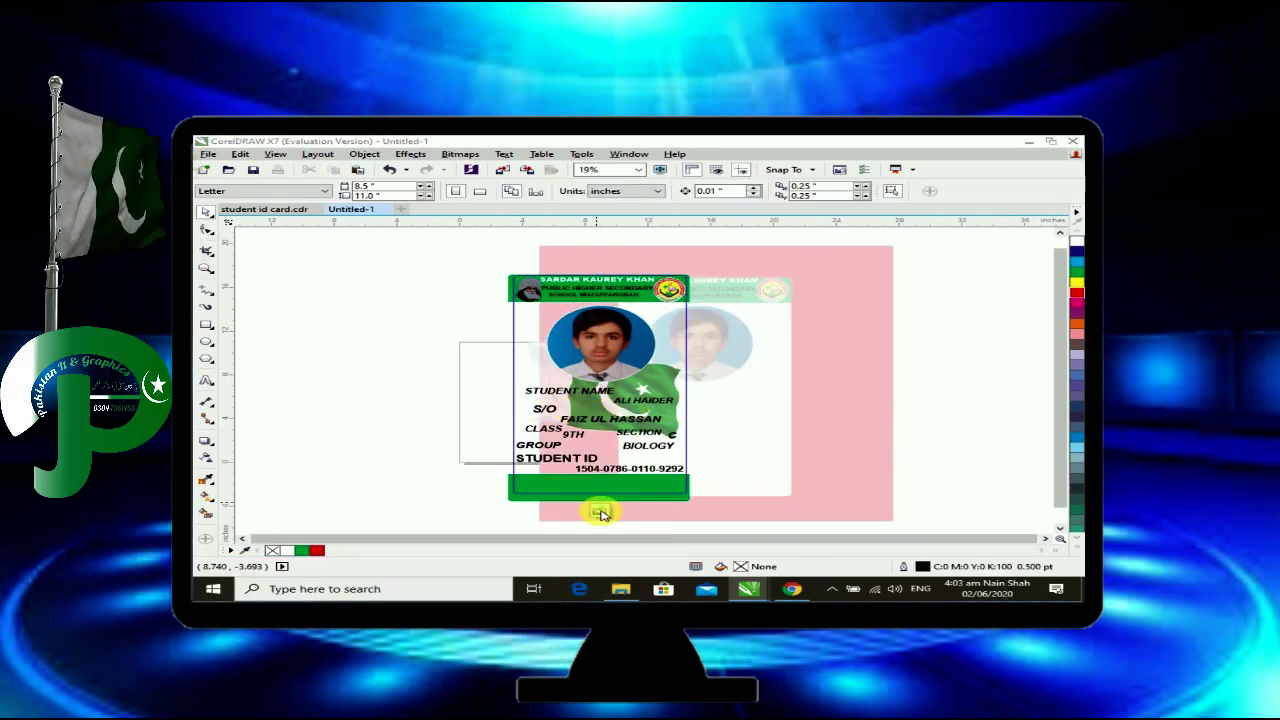
click(601, 514)
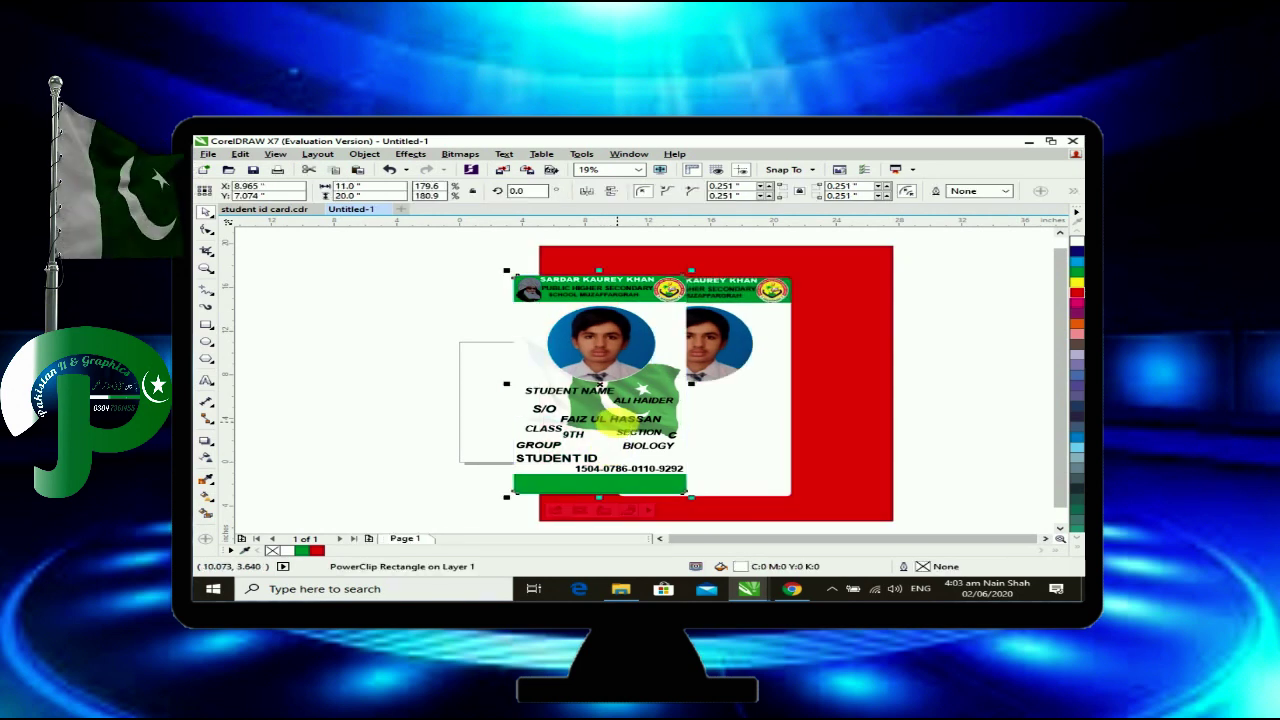
Move the pasted sample card left of the new card to about X 0.295 in, Y 7.64 in.
key(Left)
key(Left)
key(Left)
key(Left)
key(Left)
key(Left)
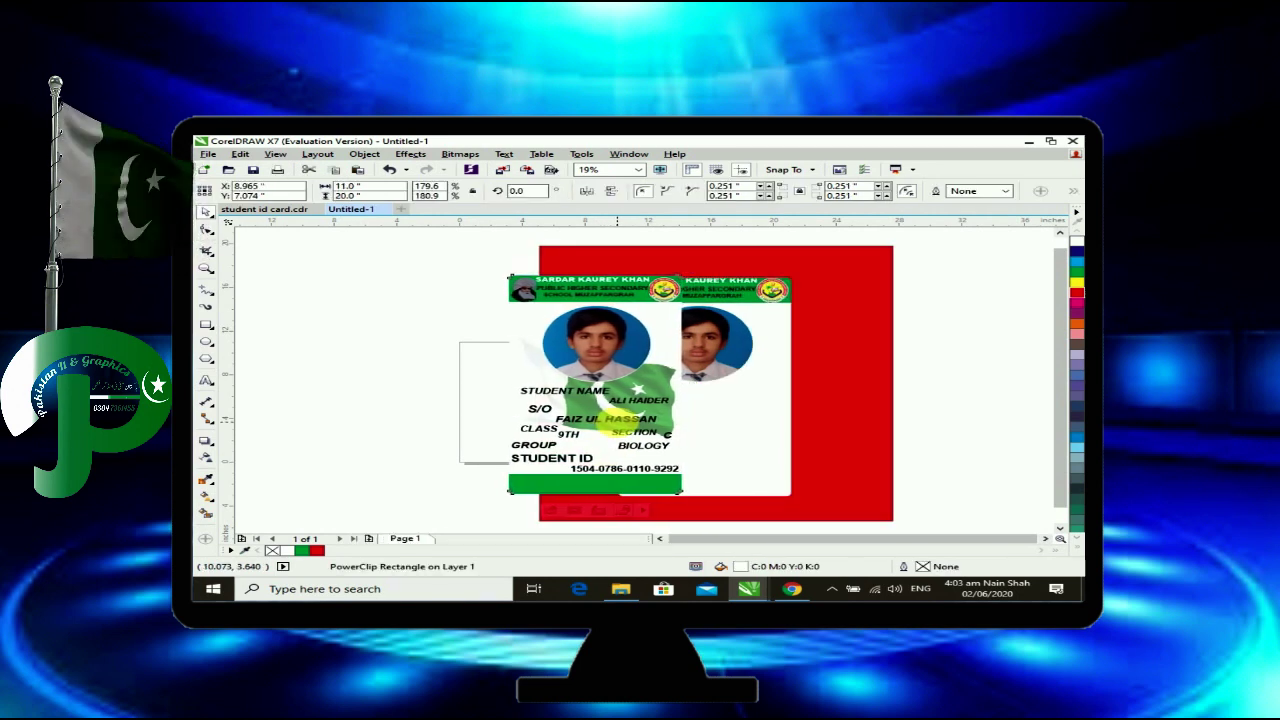
key(Left)
key(Left)
key(Left)
key(Left)
key(Left)
key(Left)
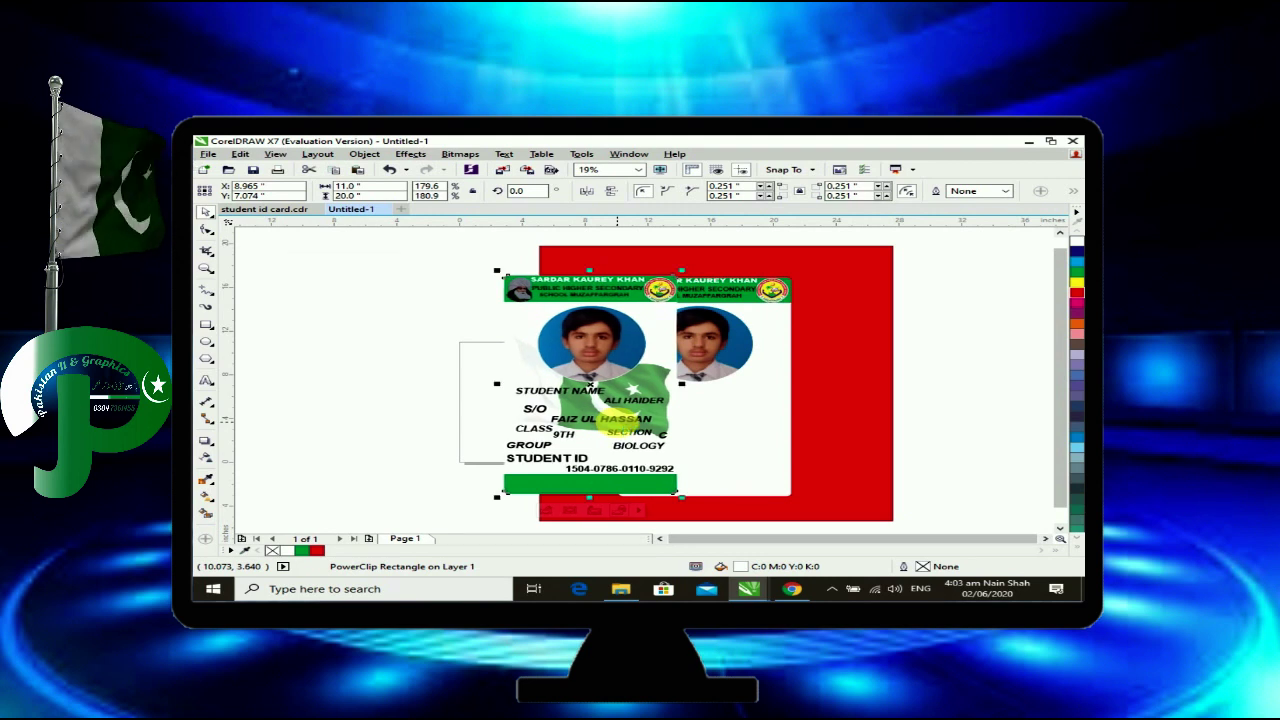
key(Left)
key(Left)
key(Left)
key(Left)
key(Left)
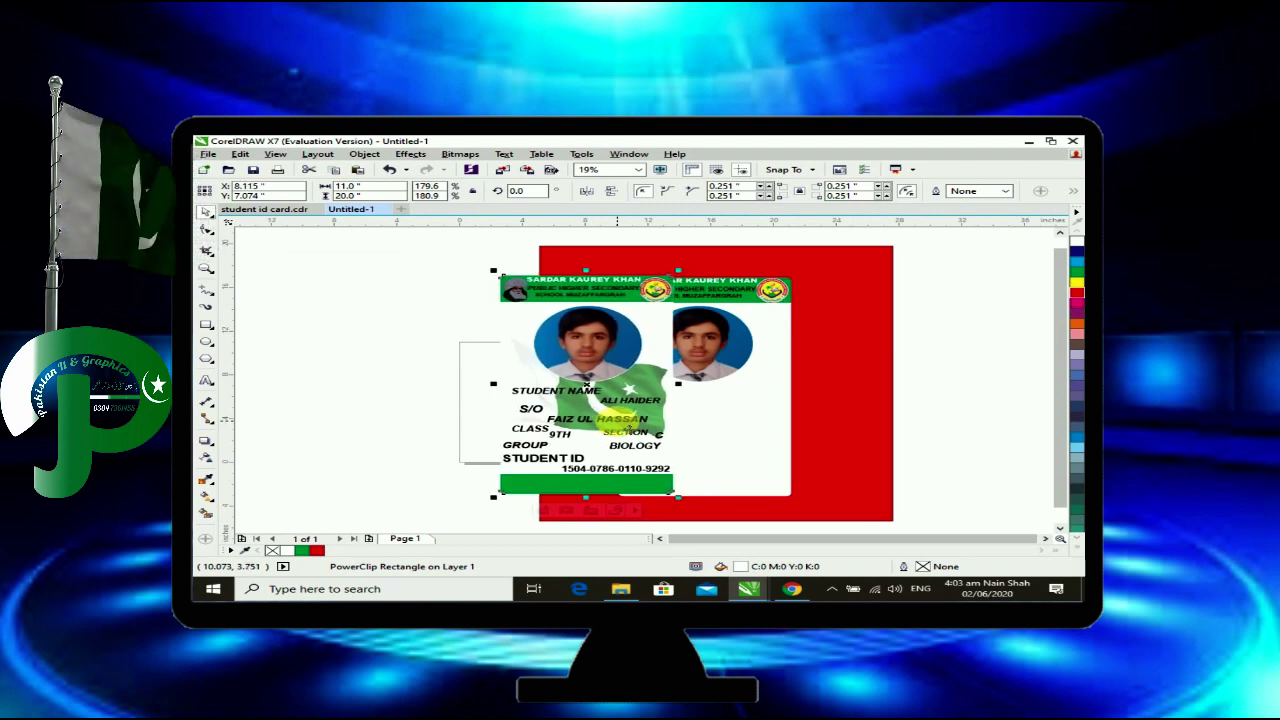
drag(597, 393, 475, 386)
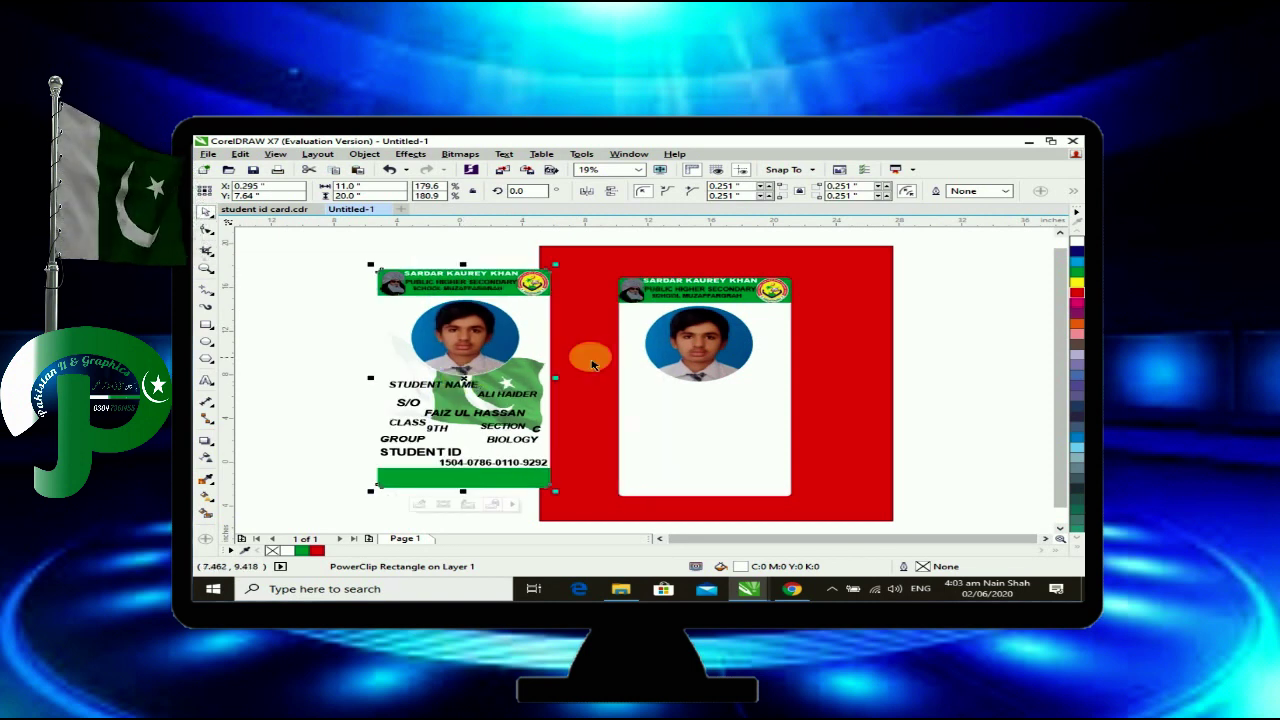
Shift the circular student photo to X 15.845 in, Y 10.764 in and PowerClip it inside the new card.
click(590, 356)
click(716, 320)
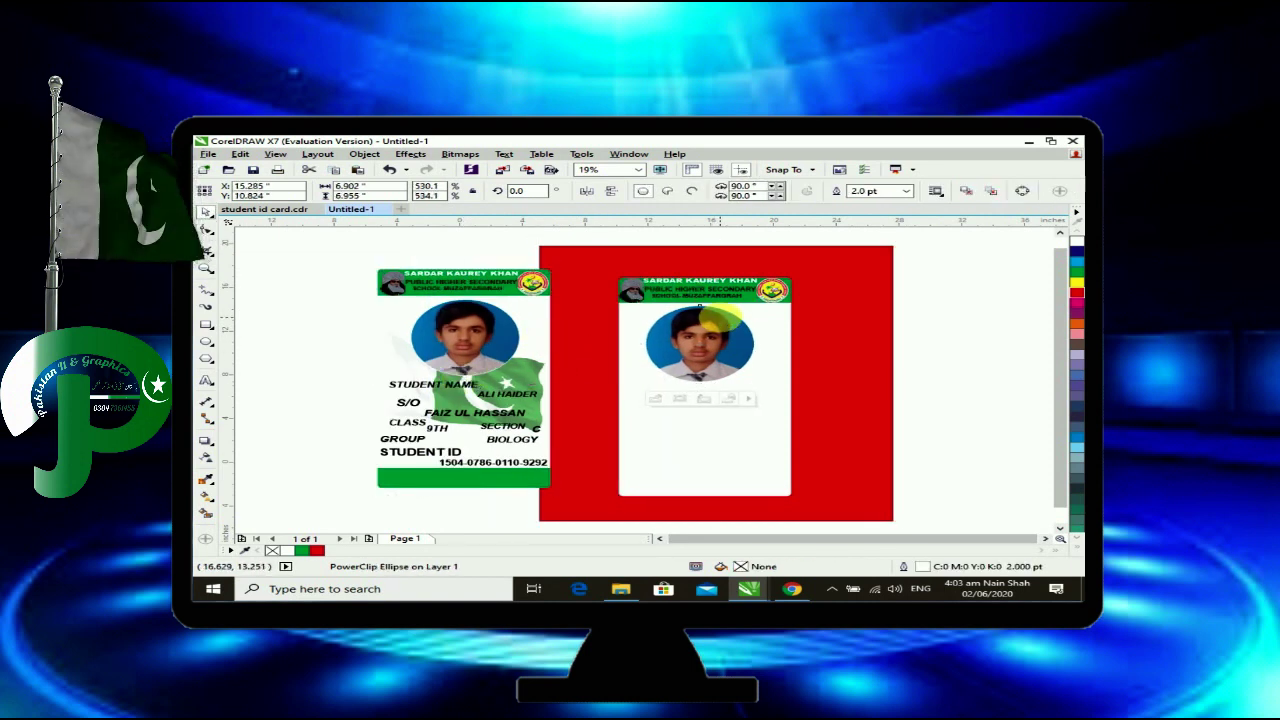
drag(716, 318, 723, 318)
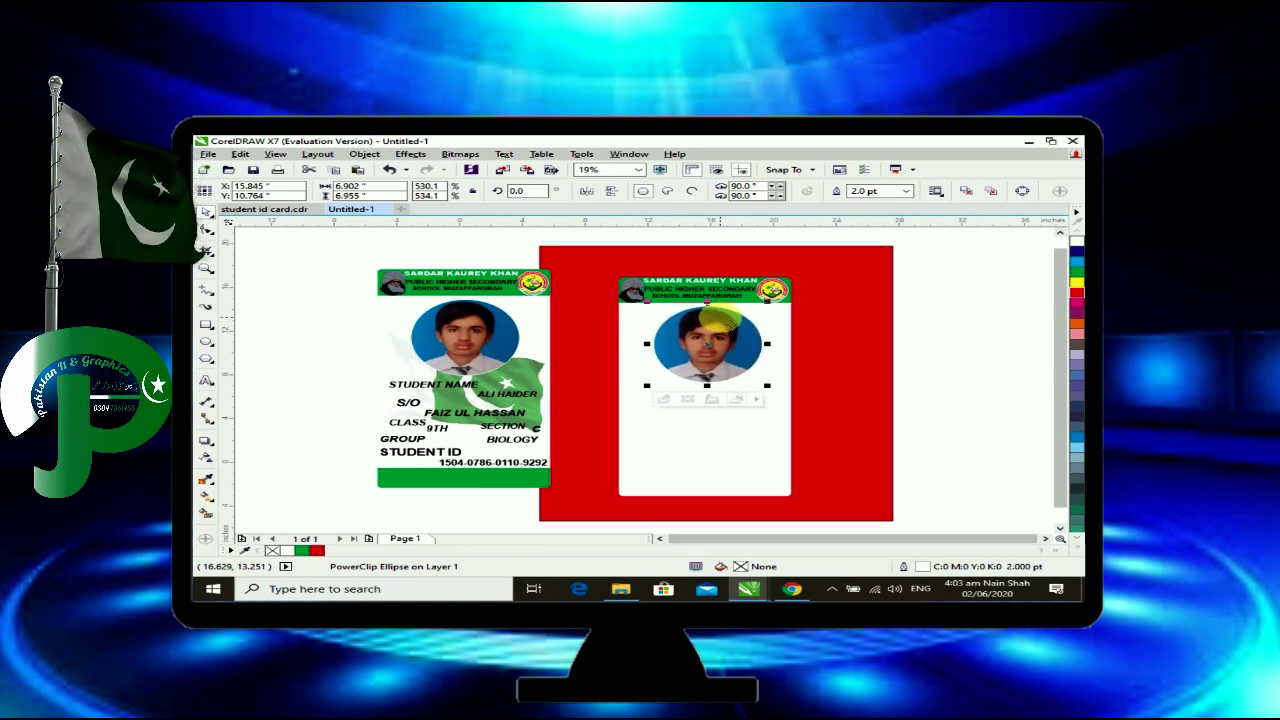
right_click(743, 329)
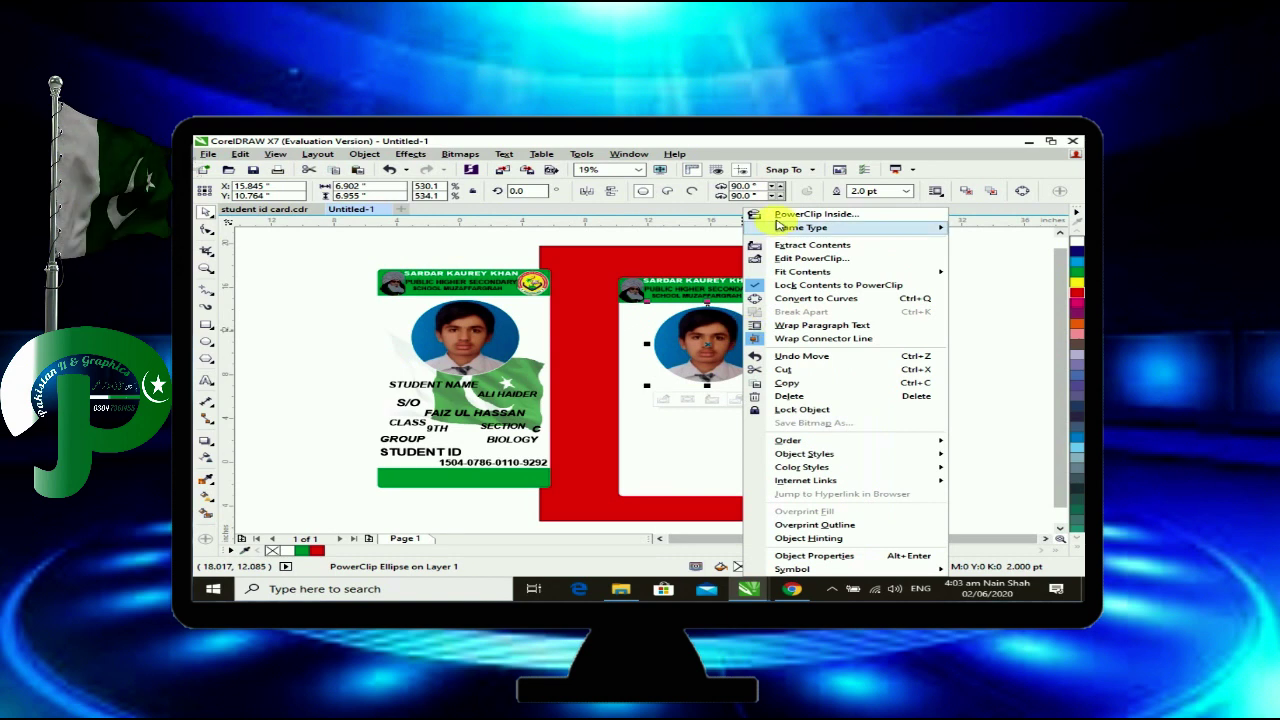
click(772, 214)
click(706, 426)
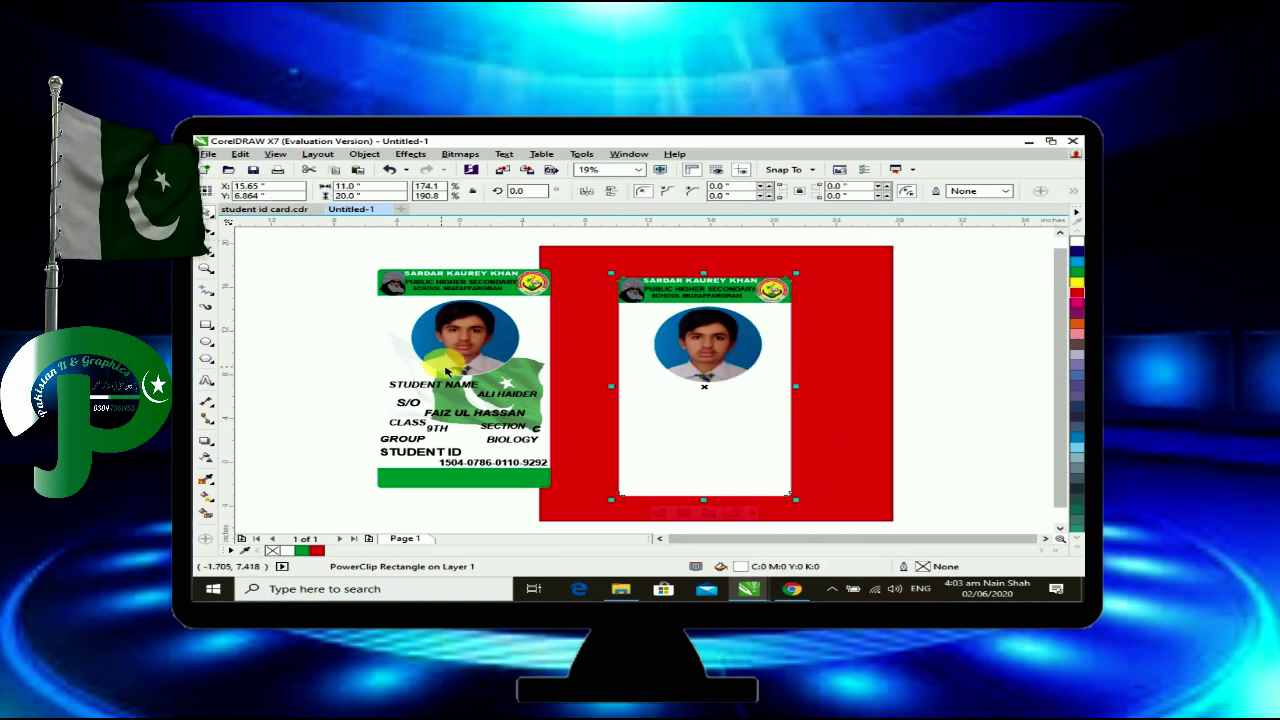
click(450, 398)
double_click(498, 398)
click(503, 396)
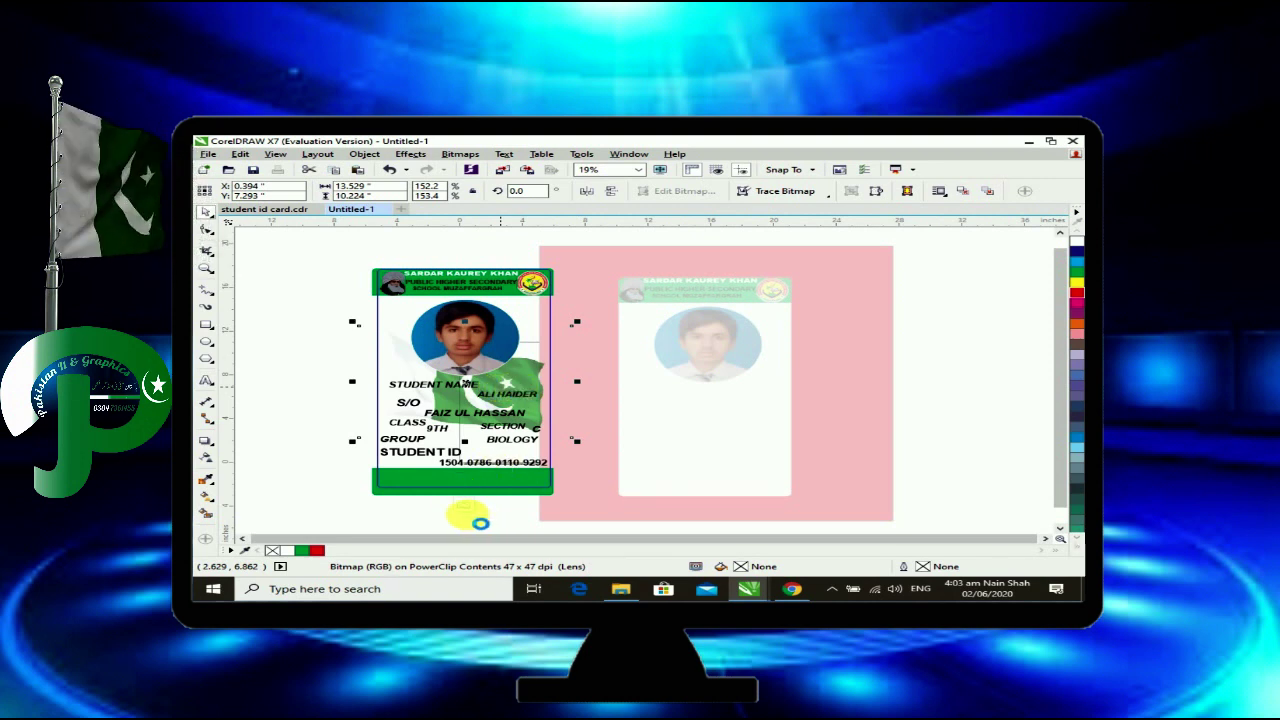
click(460, 508)
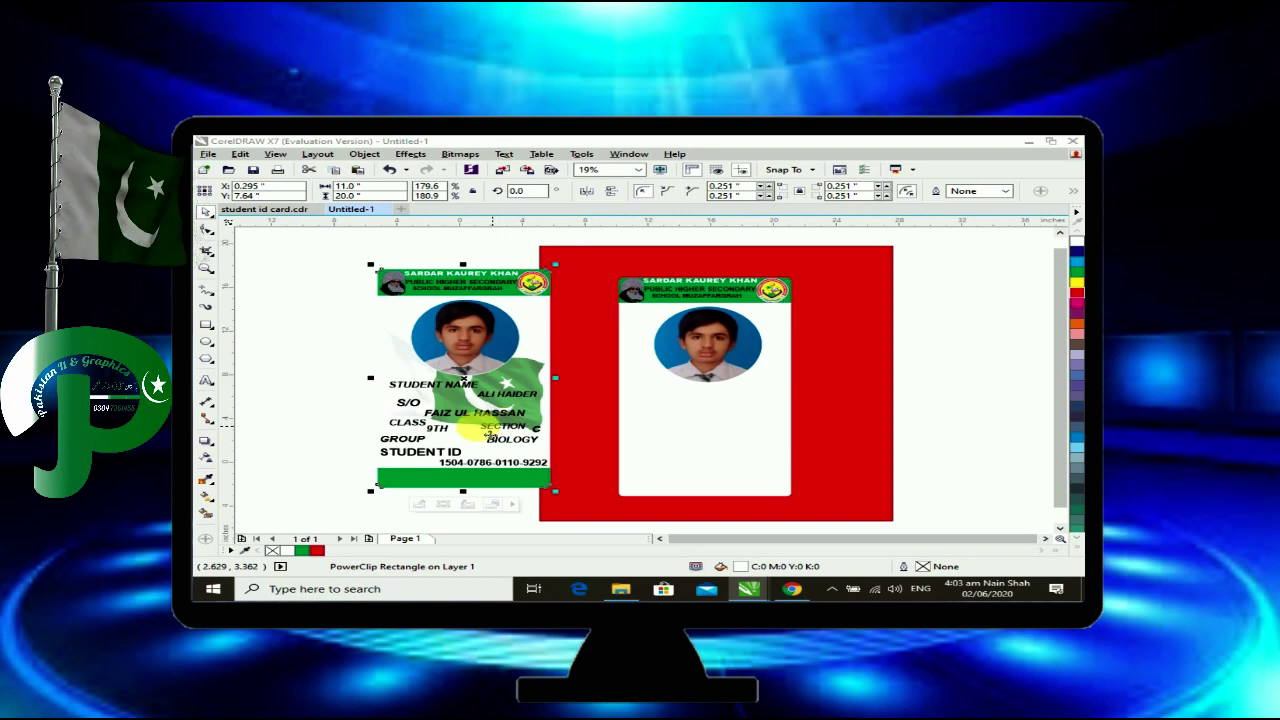
Move the sample card to about X 1.129 in, Y 7.896 in, and copy the flag bitmap from inside its PowerClip.
drag(467, 386, 545, 377)
double_click(520, 385)
click(540, 376)
right_click(545, 377)
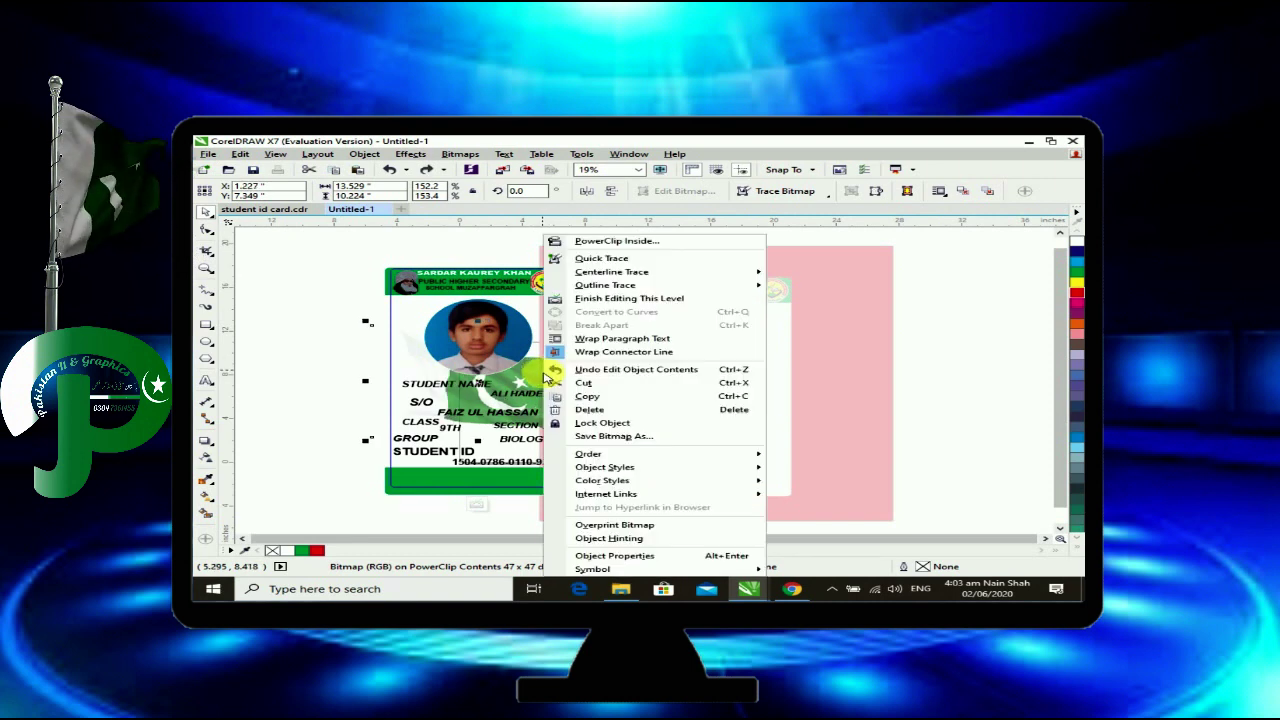
click(590, 396)
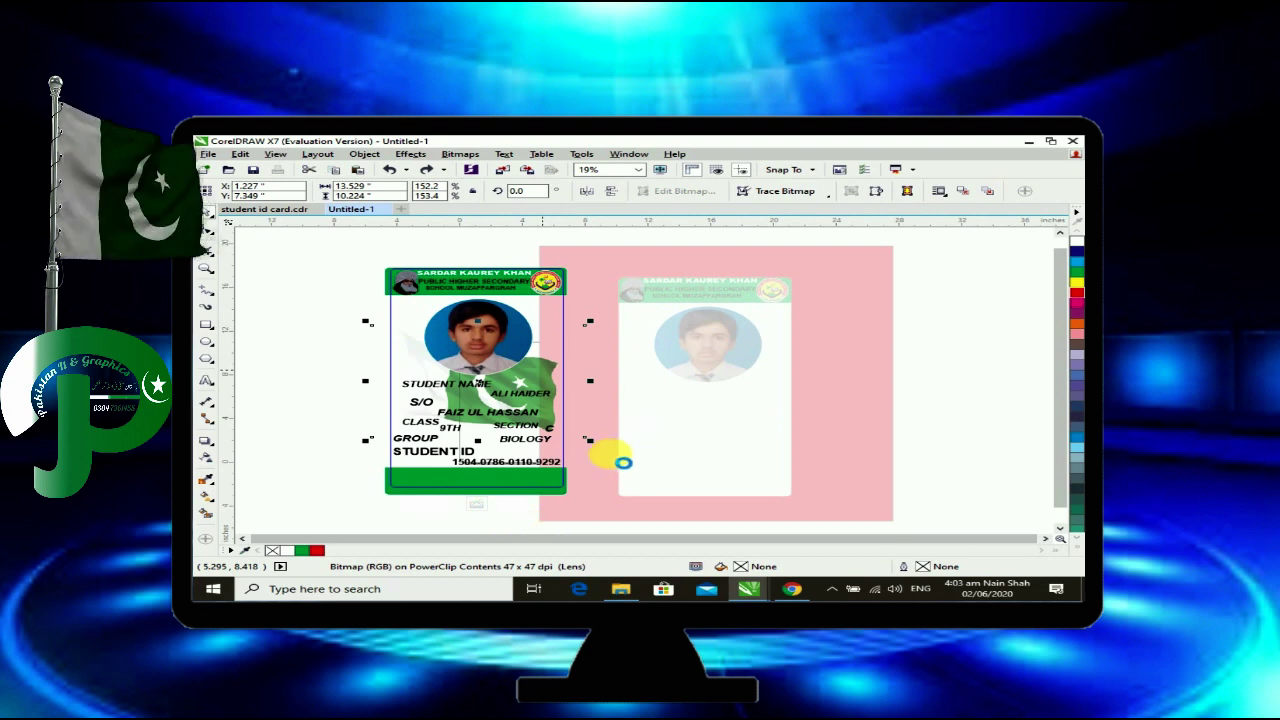
click(477, 503)
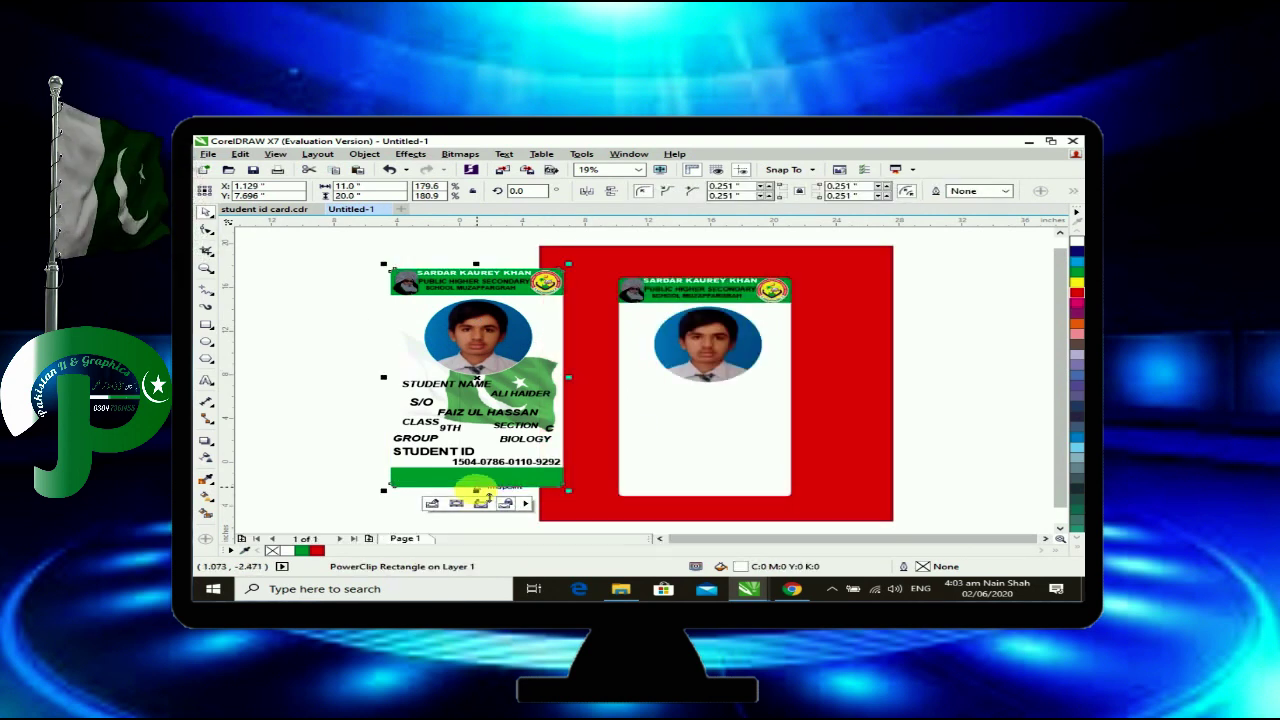
Place the copied flag bitmap over the lower half of the new card at X 16.021 in, Y 4.46 in.
drag(456, 405, 676, 411)
key(Right)
key(Right)
key(Right)
key(Right)
key(Right)
key(Right)
key(Right)
key(Right)
key(Right)
key(Right)
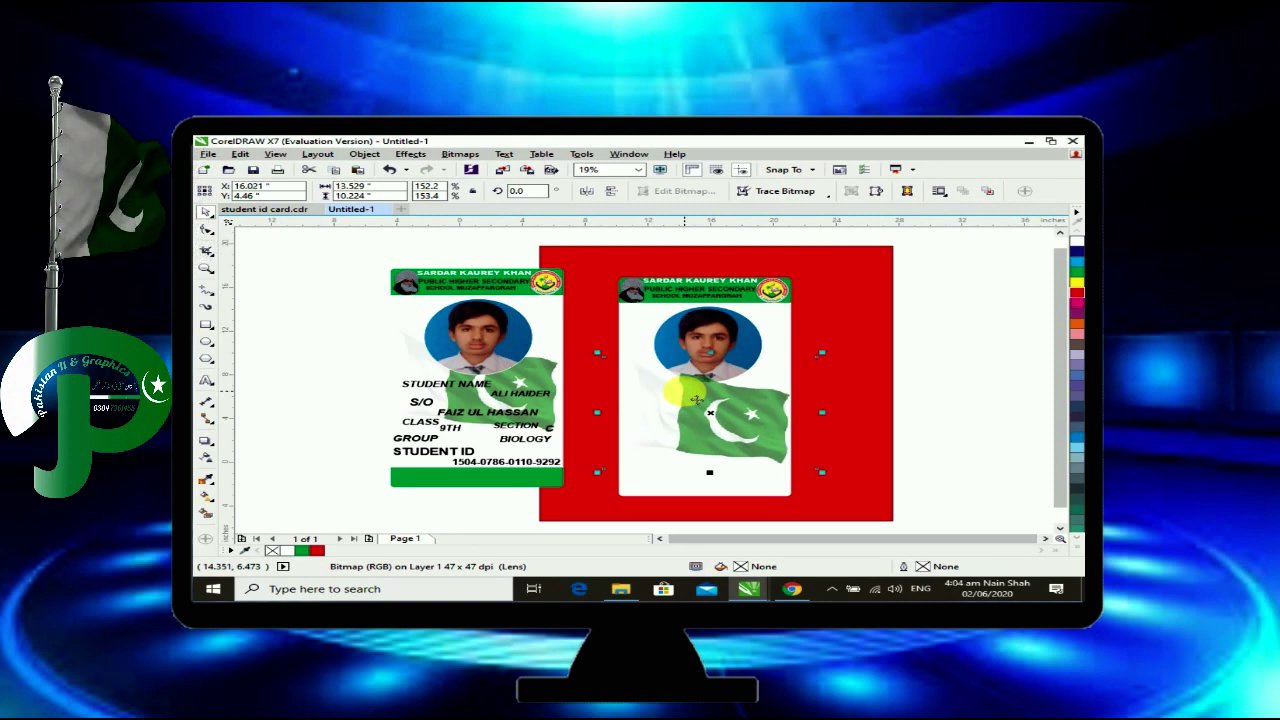
PowerClip the flag bitmap inside the new card, check it among the frame contents, and finish editing the PowerClip.
right_click(685, 392)
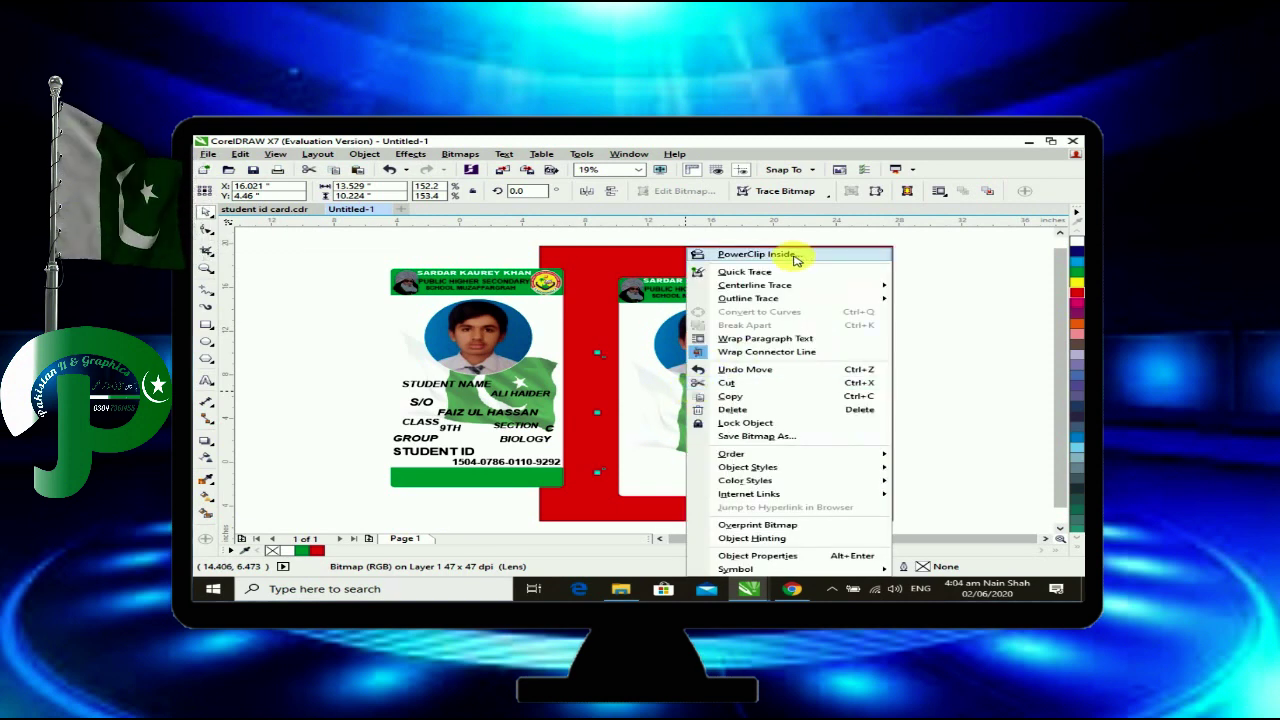
click(790, 252)
click(705, 481)
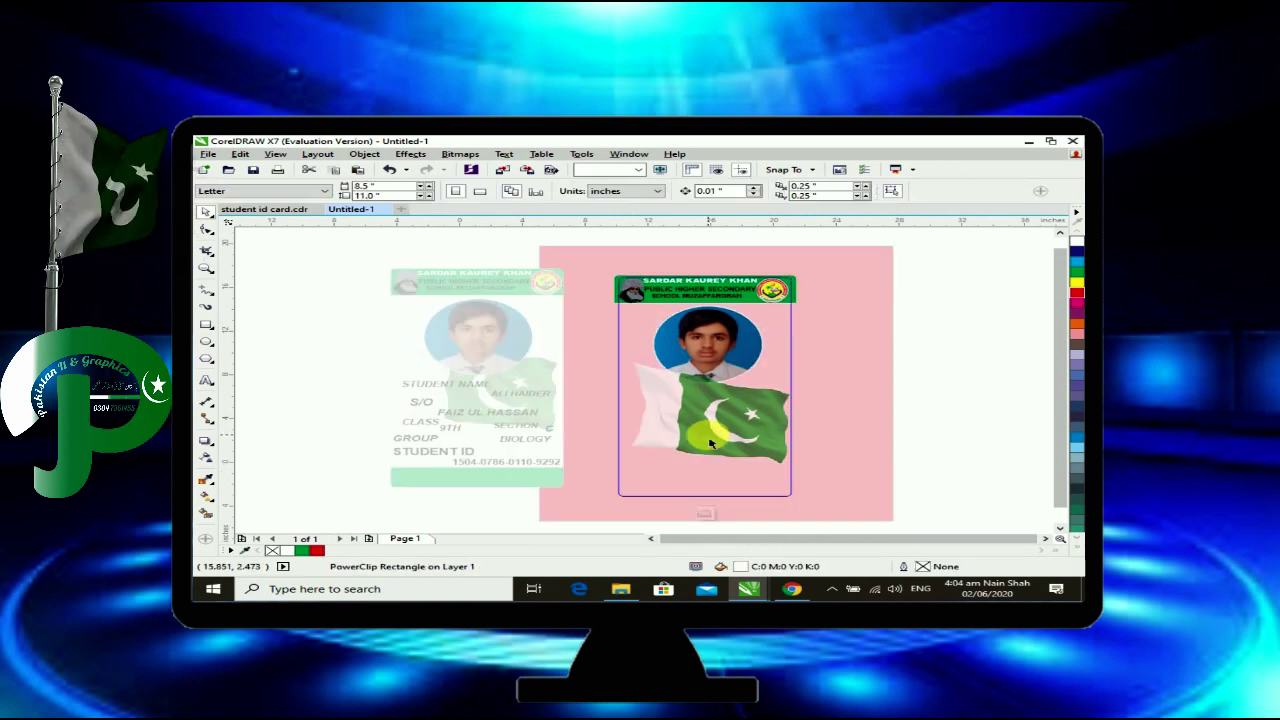
ctrl+click(742, 430)
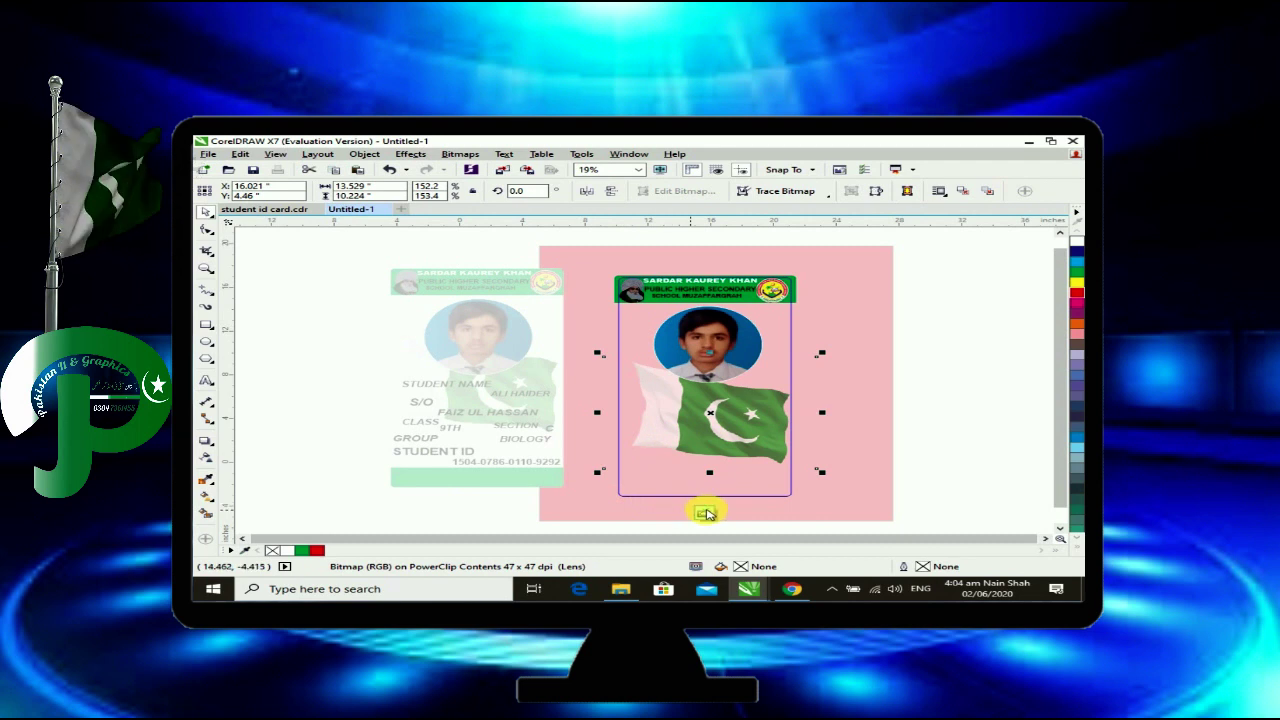
click(706, 513)
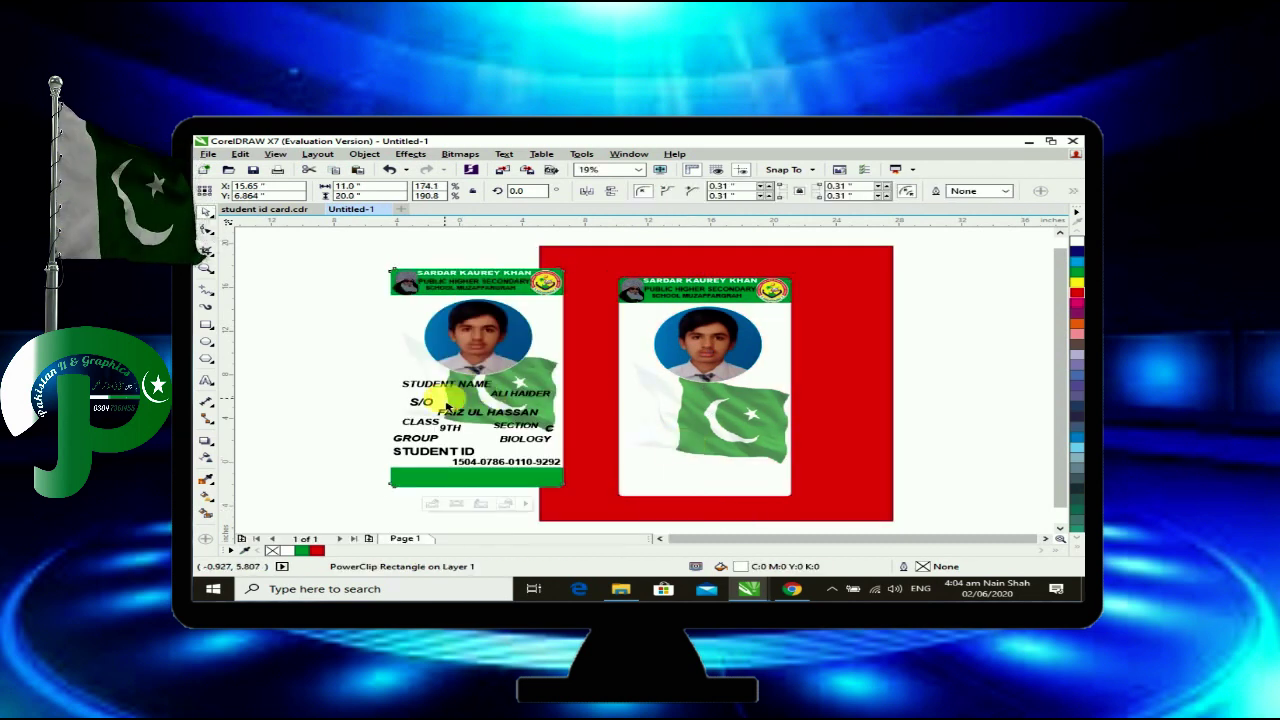
Copy all twelve student-detail text objects from inside the sample card's PowerClip, keeping the originals, and finish editing it.
ctrl+click(449, 400)
click(440, 384)
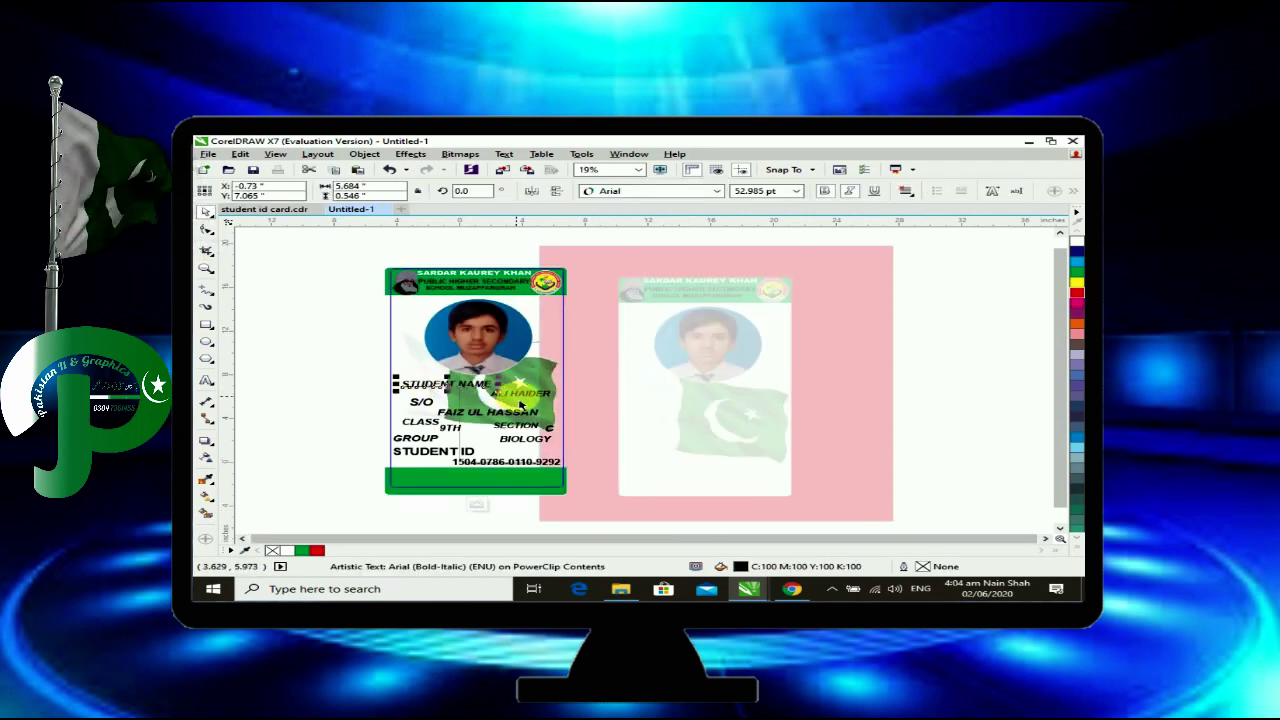
shift+click(522, 395)
shift+click(417, 403)
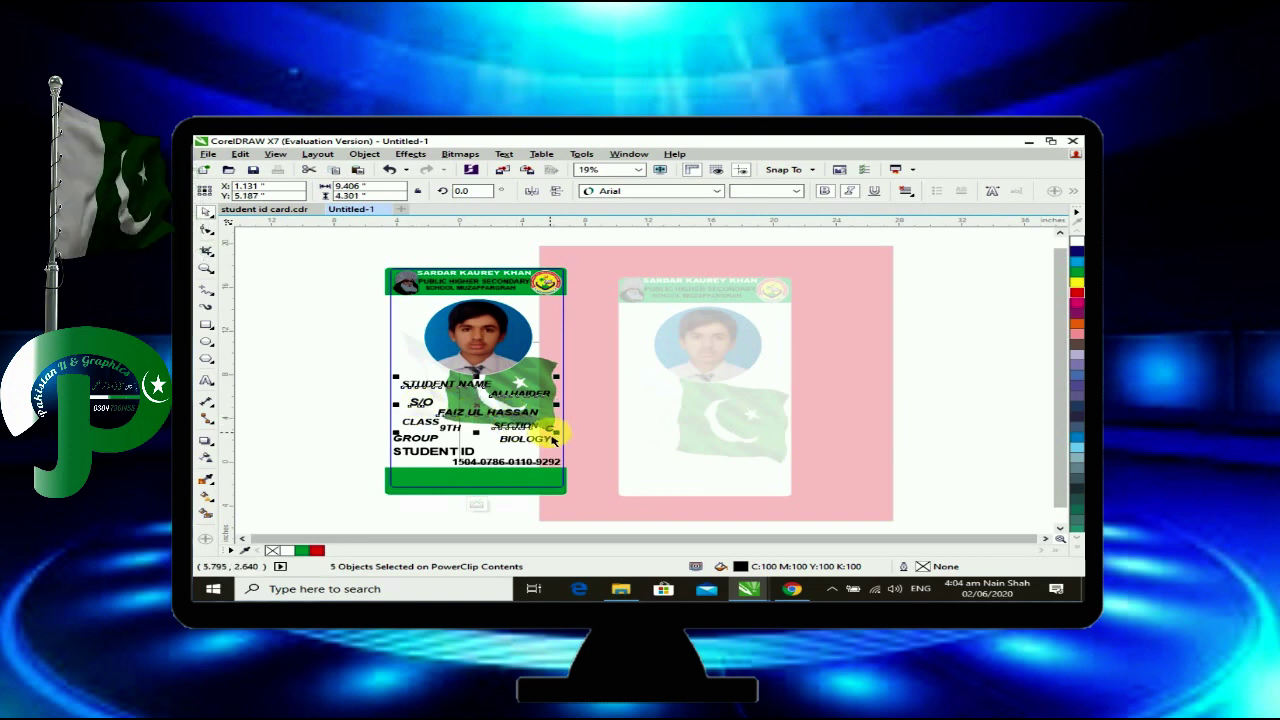
scroll(548, 436, up, 1)
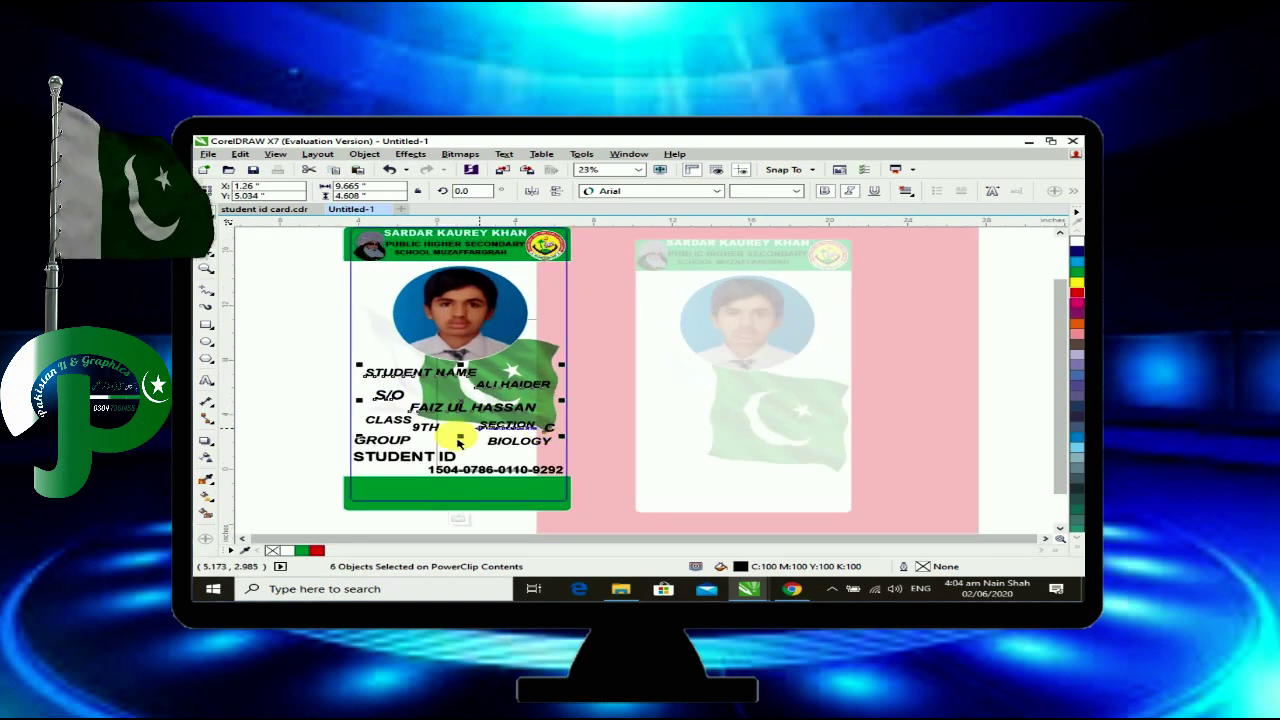
shift+click(424, 430)
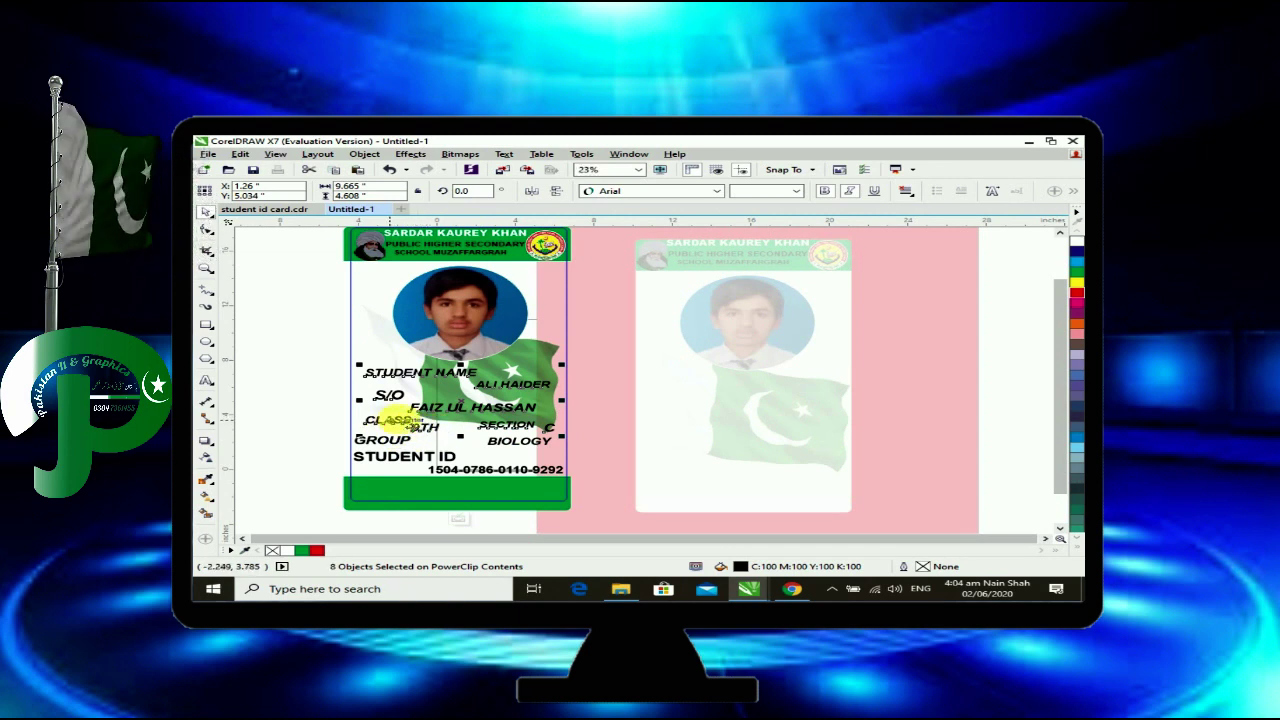
shift+click(514, 446)
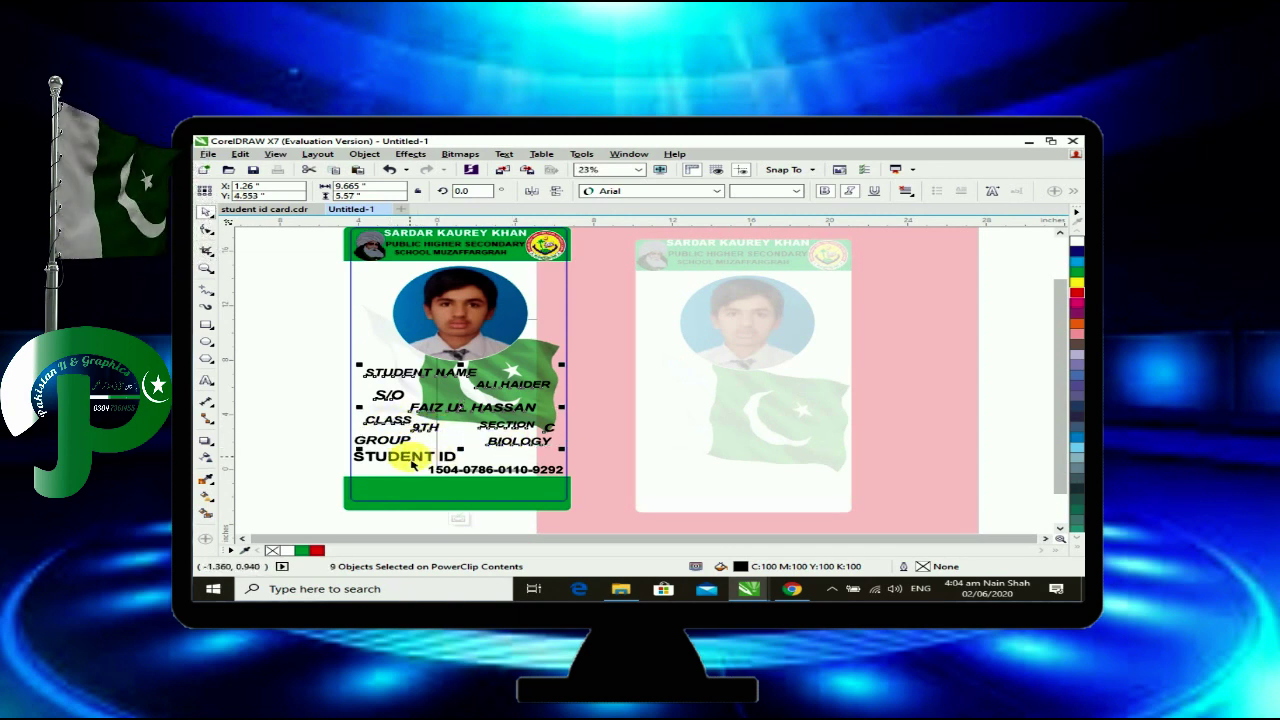
shift+click(405, 457)
shift+click(495, 472)
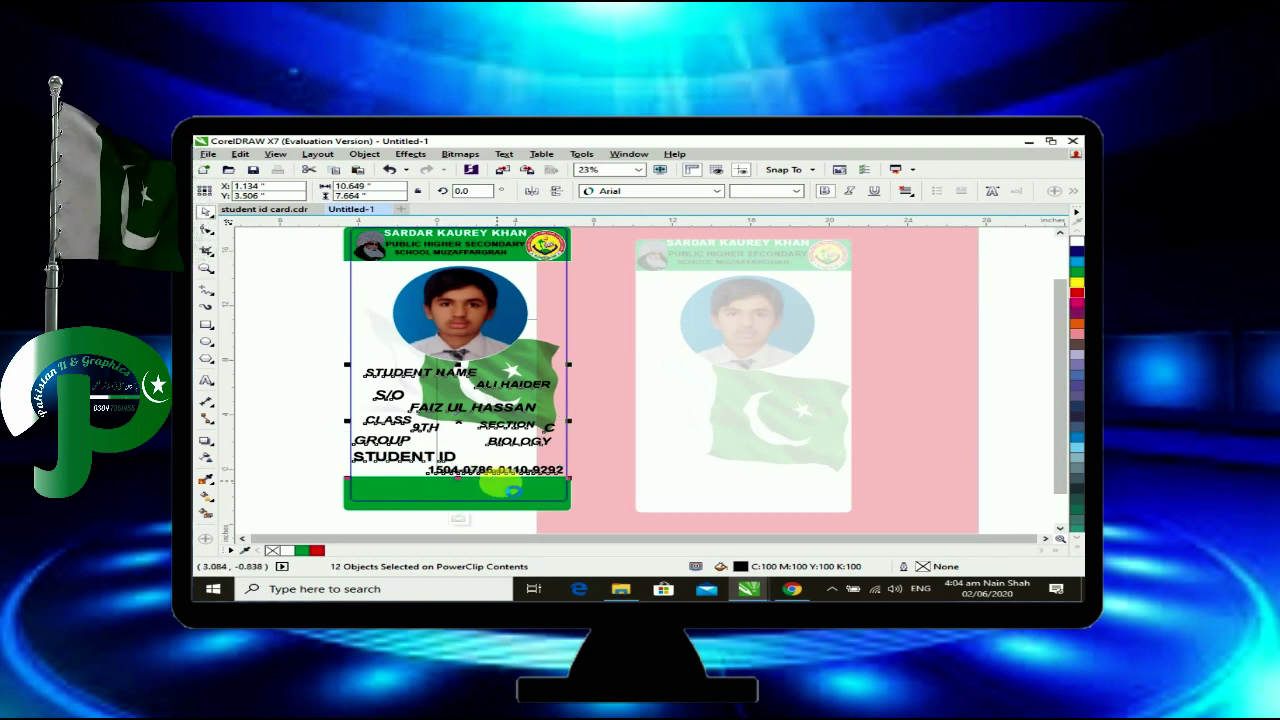
key(Delete)
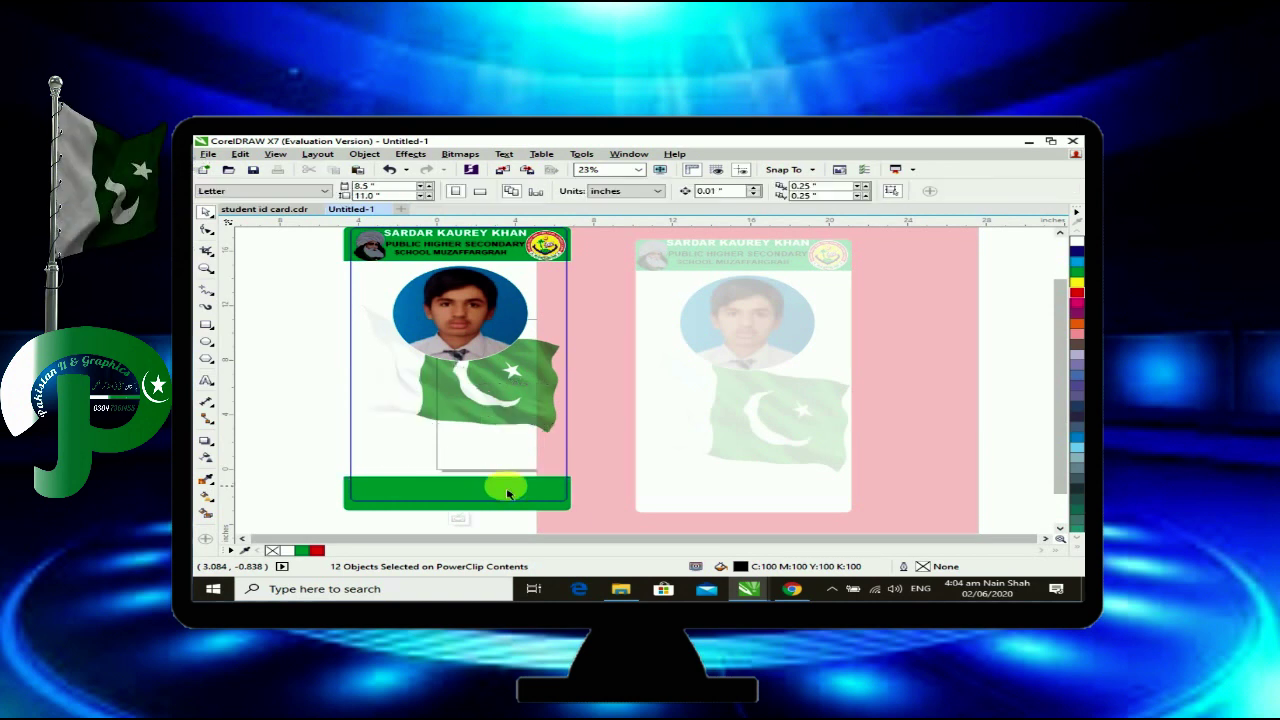
key(ctrl+z)
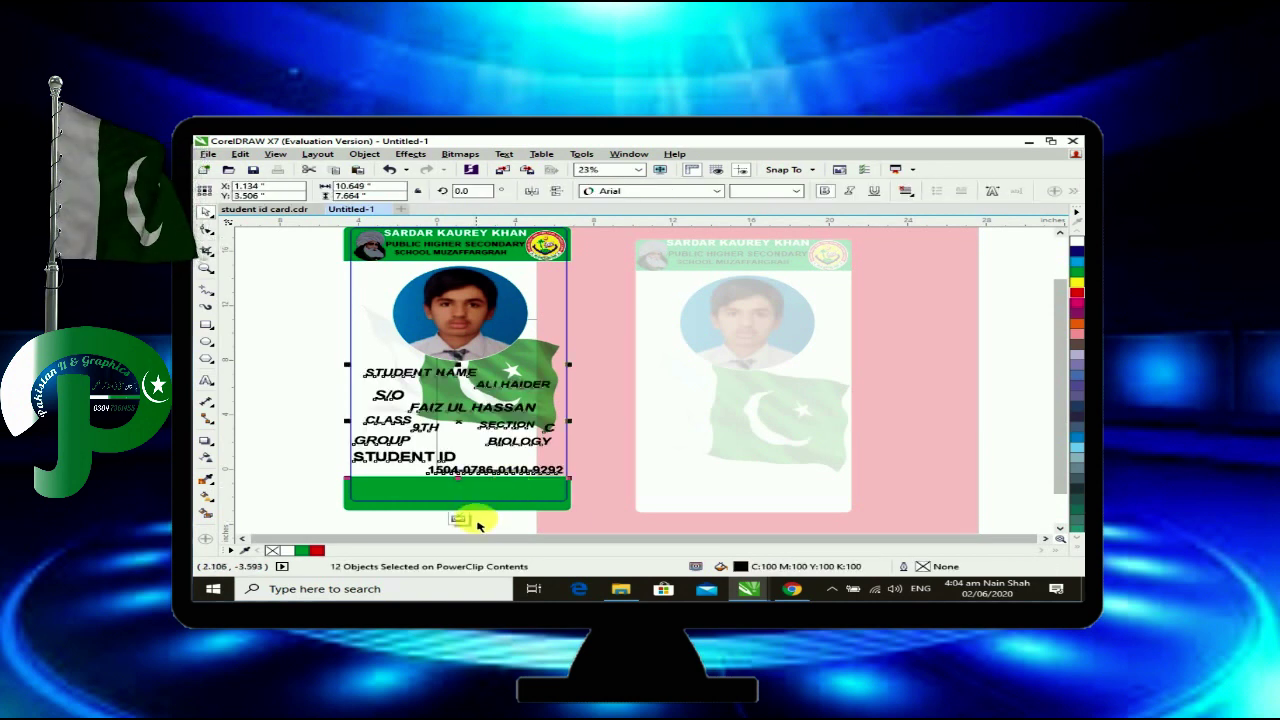
click(461, 520)
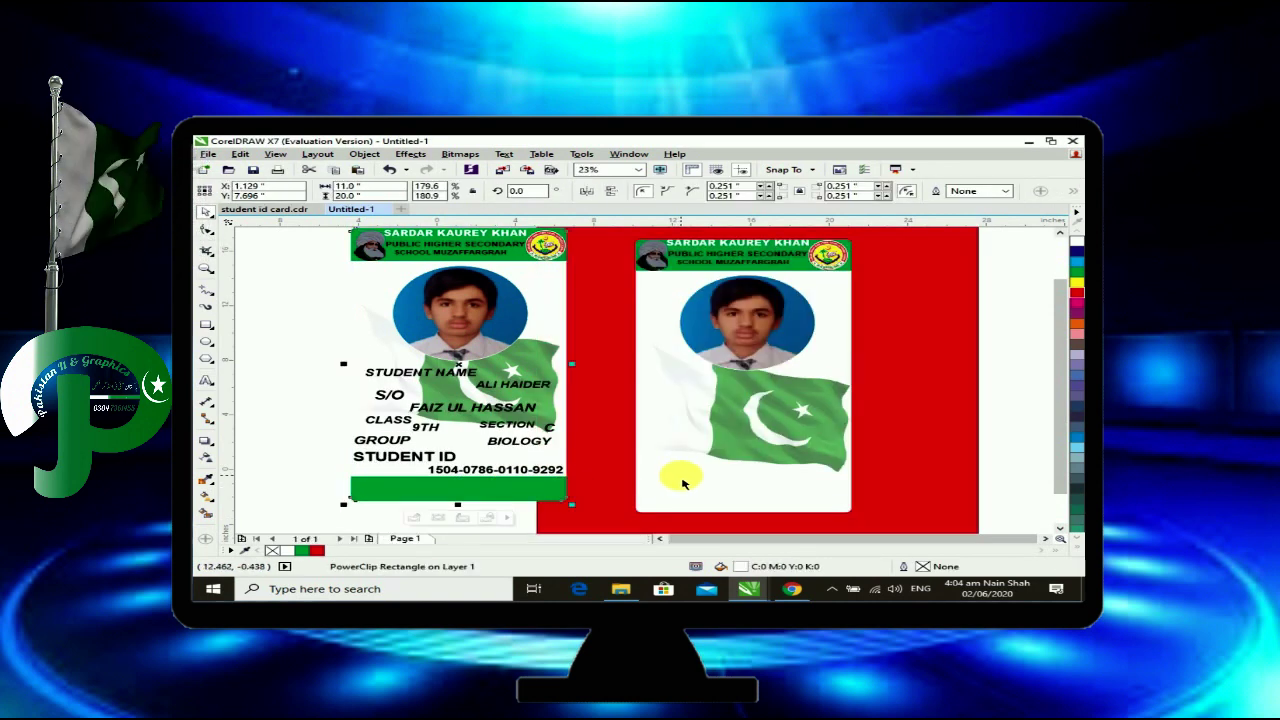
Paste the student-detail texts, move them to about X 15.756 in, Y 3.061 in, and PowerClip them inside the new card.
key(ctrl+v)
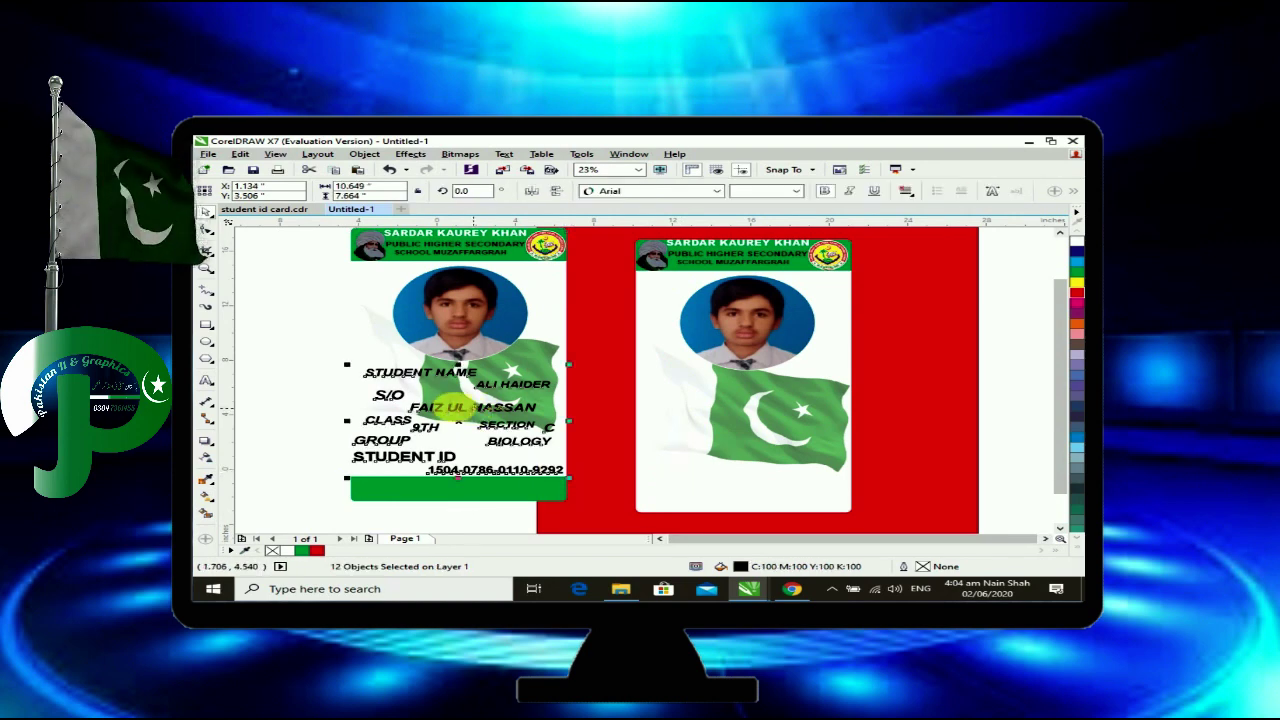
drag(468, 428, 752, 432)
drag(752, 437, 745, 430)
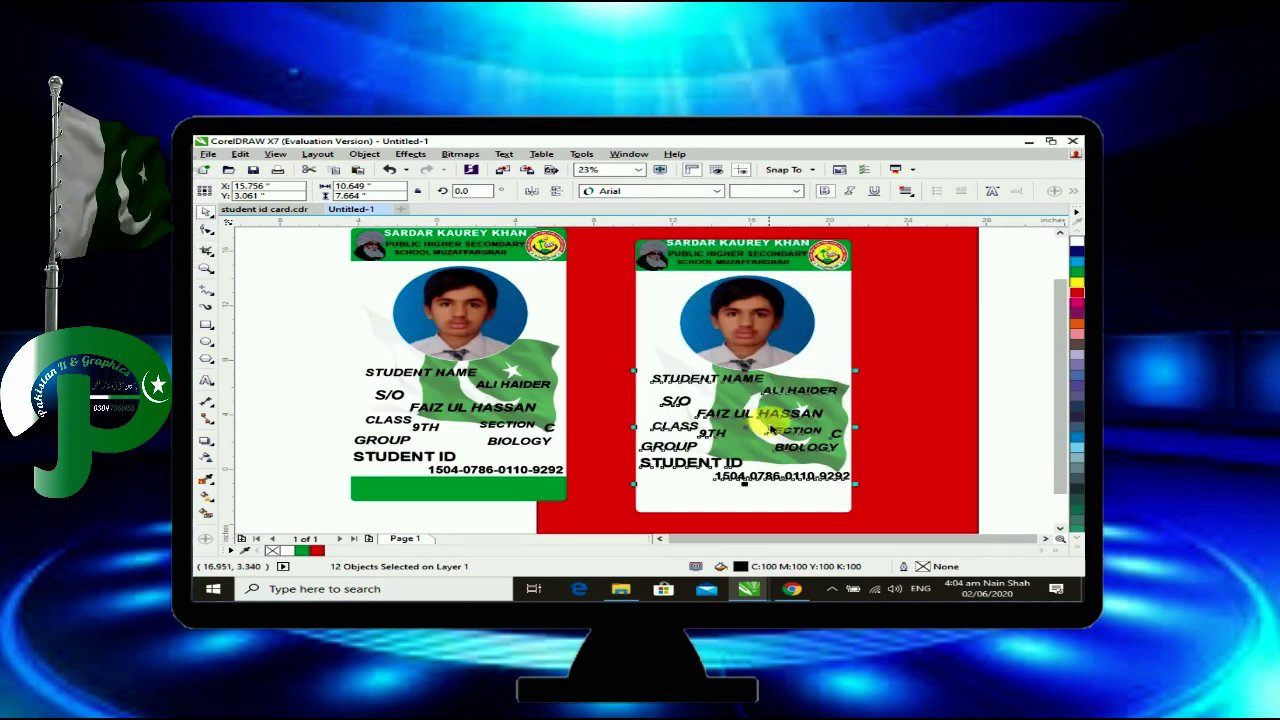
right_click(774, 424)
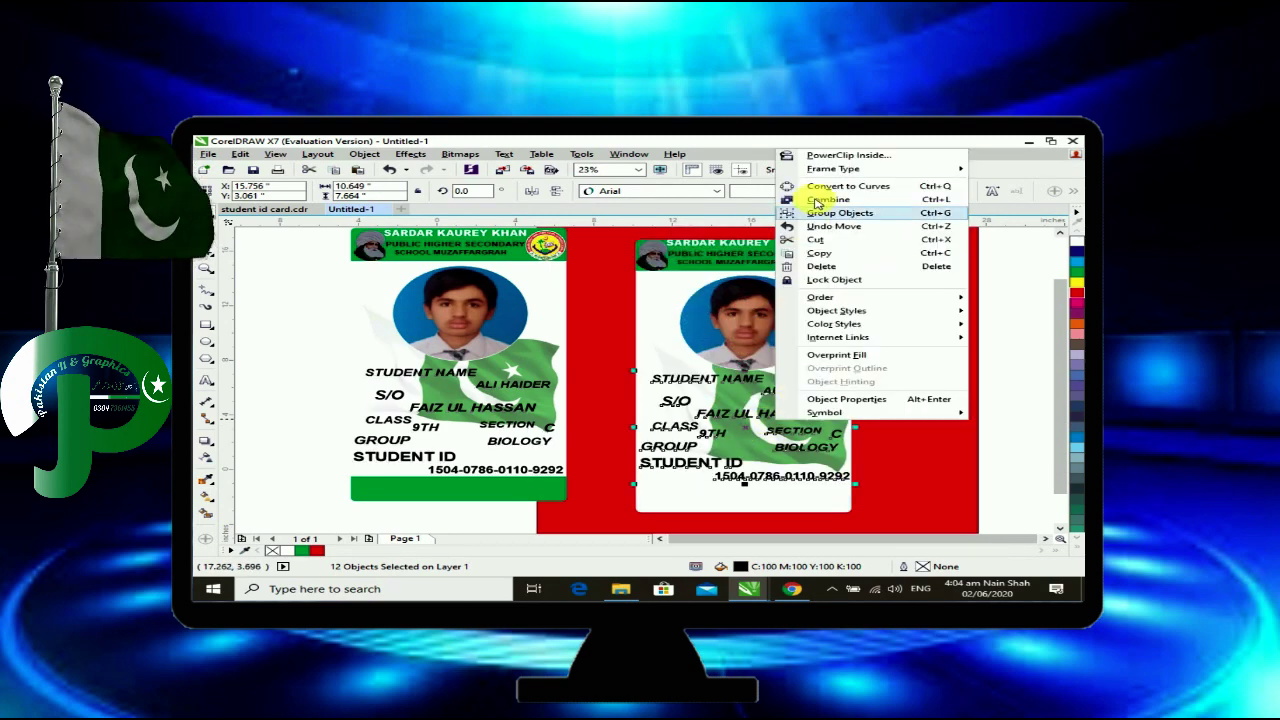
click(810, 157)
click(666, 310)
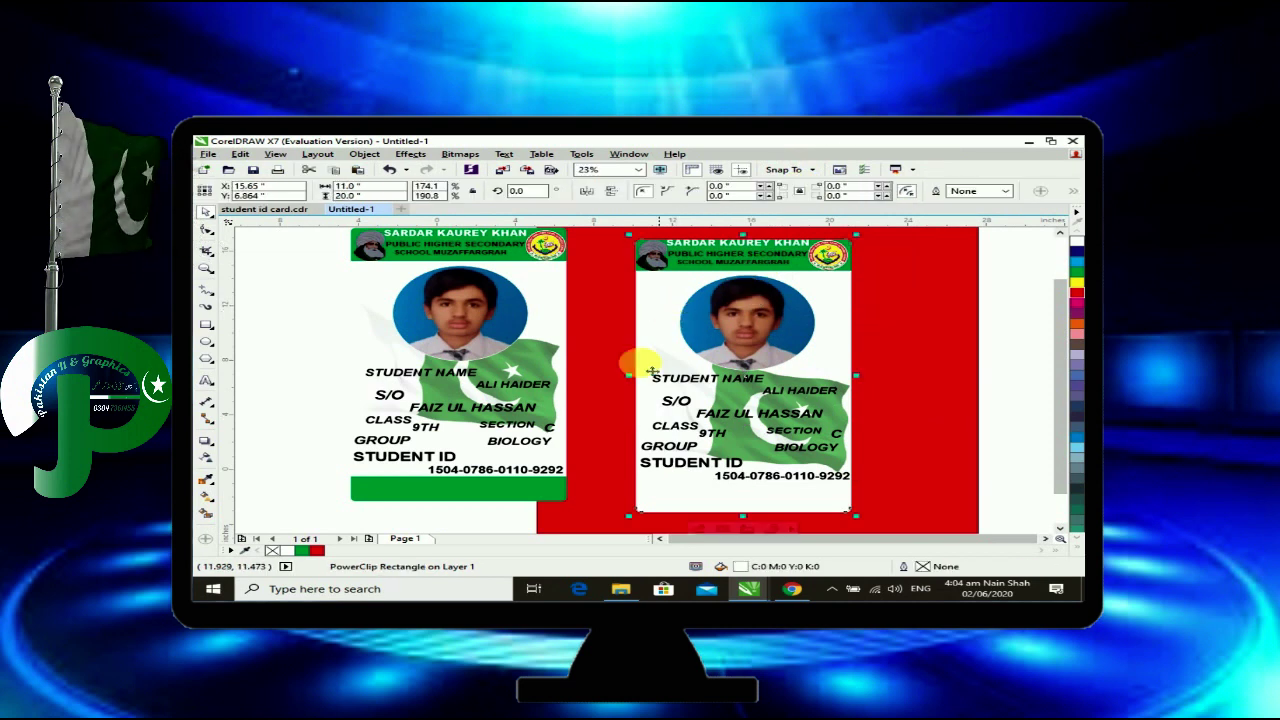
Copy the green footer rectangle from inside the sample card's PowerClip.
double_click(460, 482)
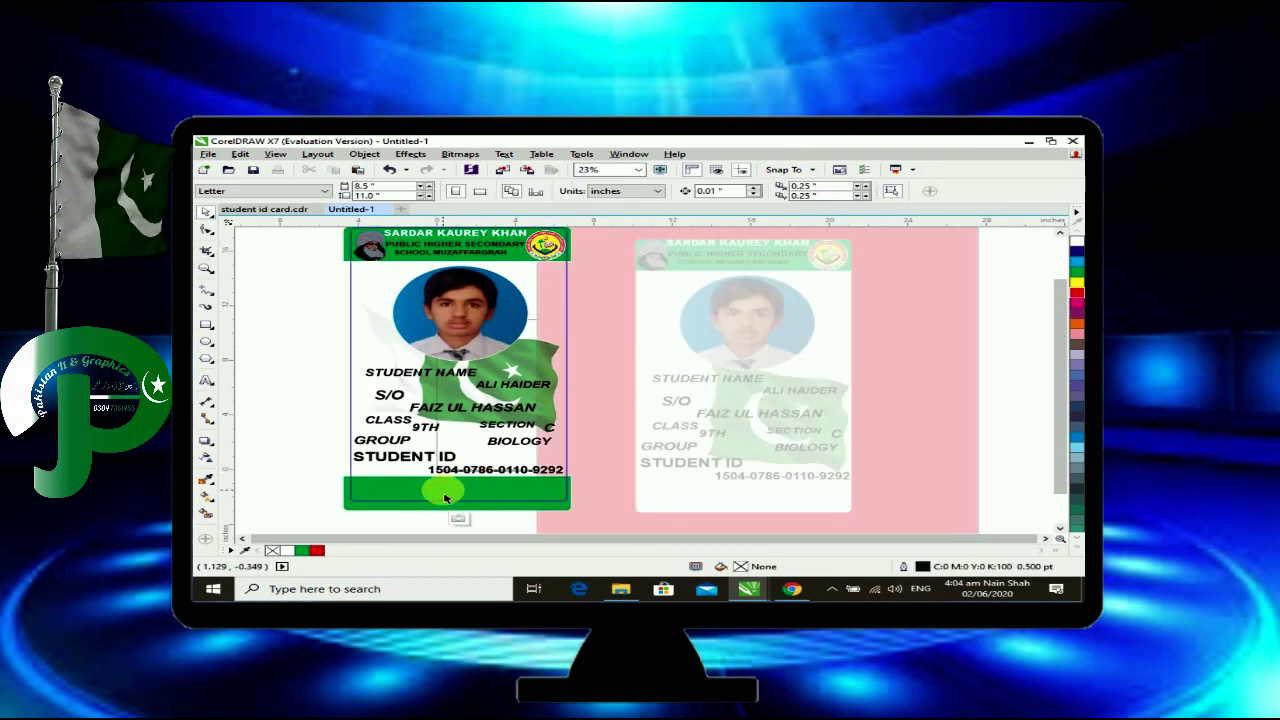
click(453, 490)
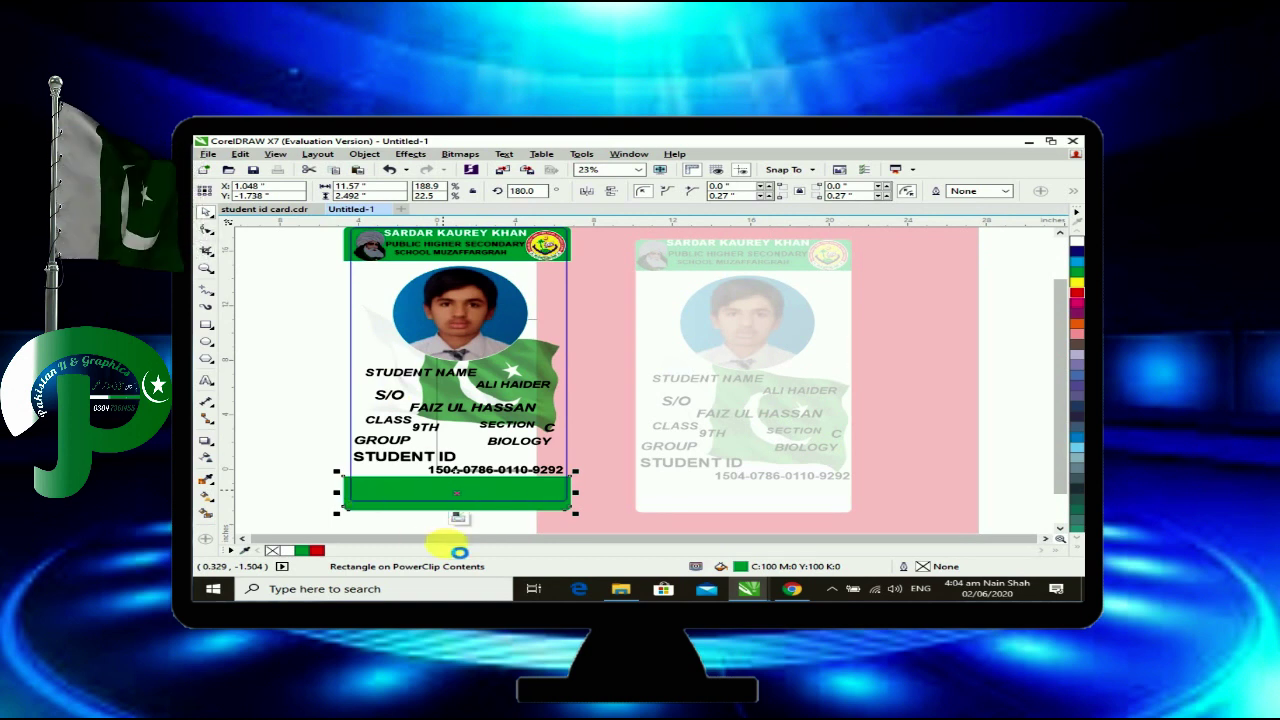
click(460, 520)
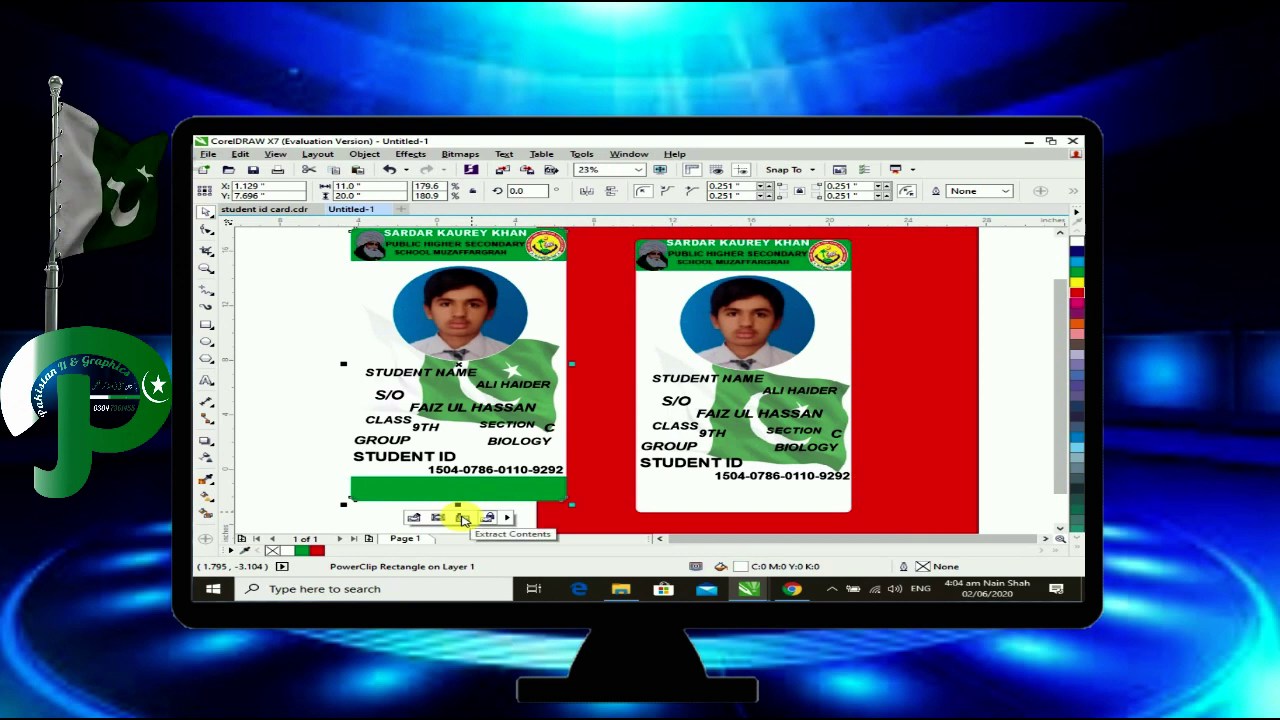
Paste the green footer bar, move it to X 15.581 in, Y -2.086 in, and PowerClip it inside the new card.
click(462, 519)
drag(466, 506, 765, 515)
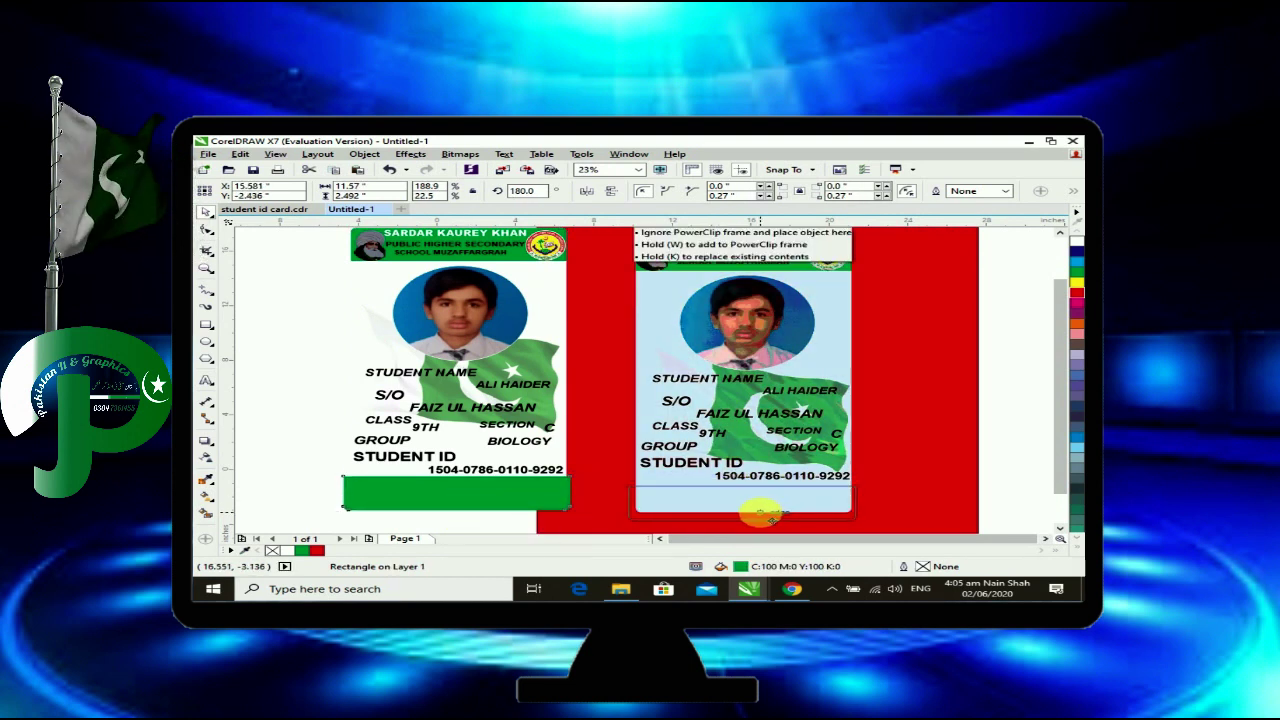
drag(768, 514, 770, 515)
scroll(770, 515, up, 3)
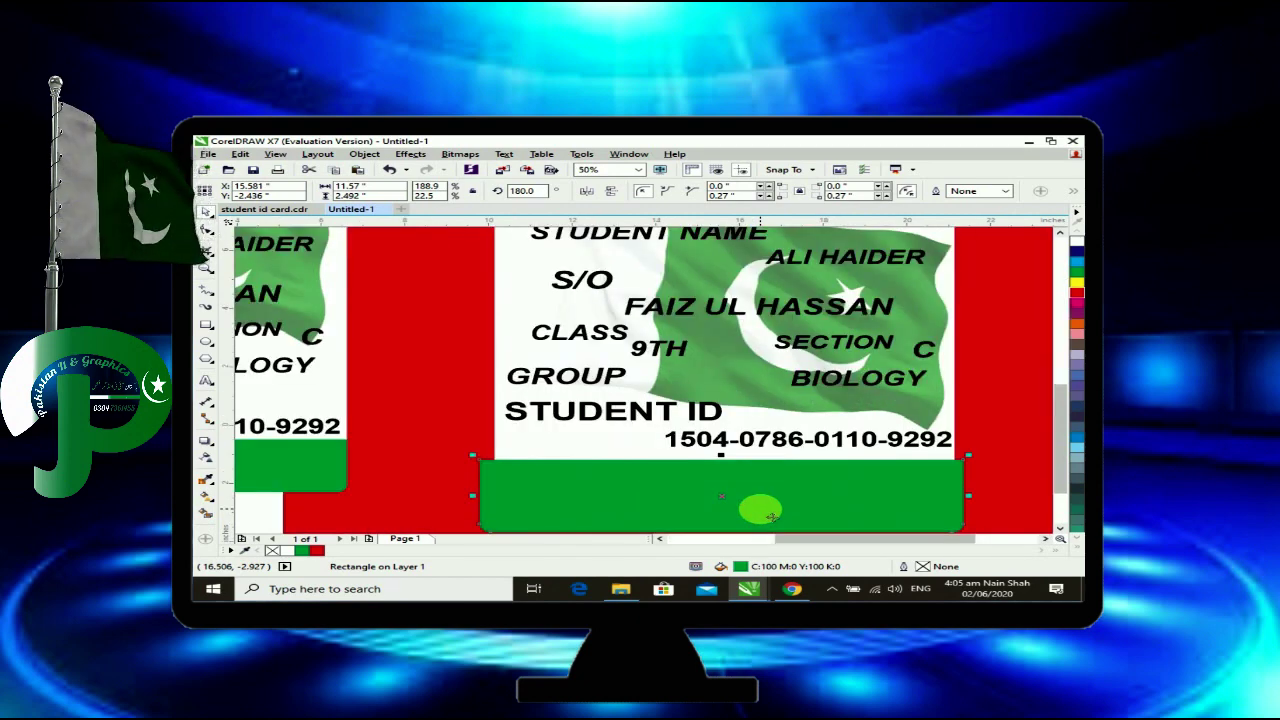
mouse_move(772, 516)
mouse_down()
mouse_move(762, 507)
mouse_move(771, 517)
mouse_up()
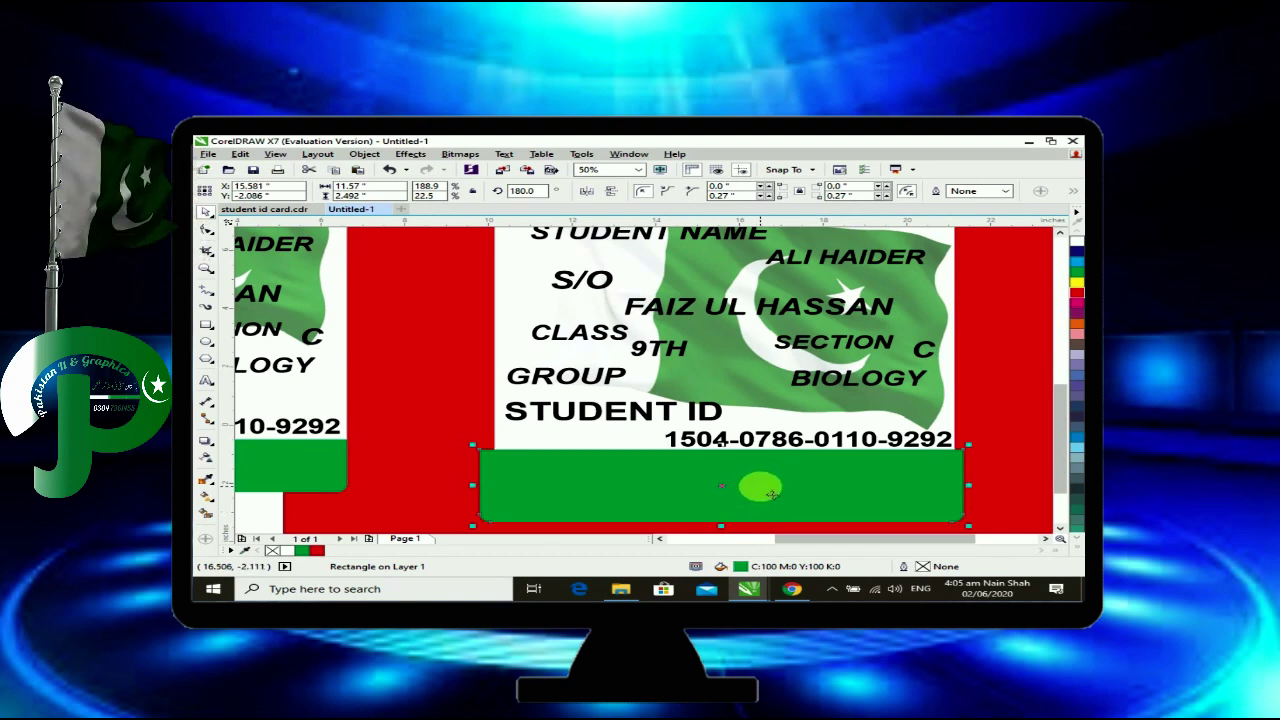
right_click(760, 486)
click(807, 179)
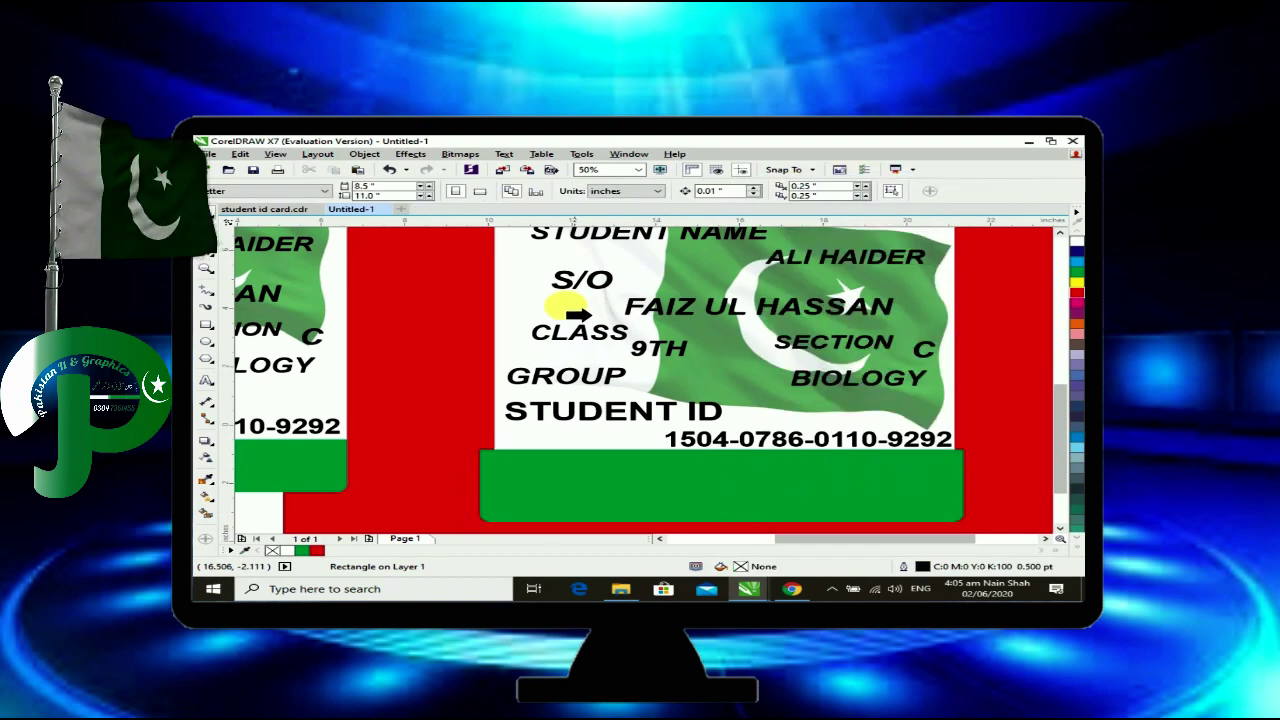
click(579, 315)
Move the finished card to about X 23.275 in, Y -0.803 in, and delete the pasted sample card.
scroll(579, 314, down, 1)
drag(594, 299, 683, 345)
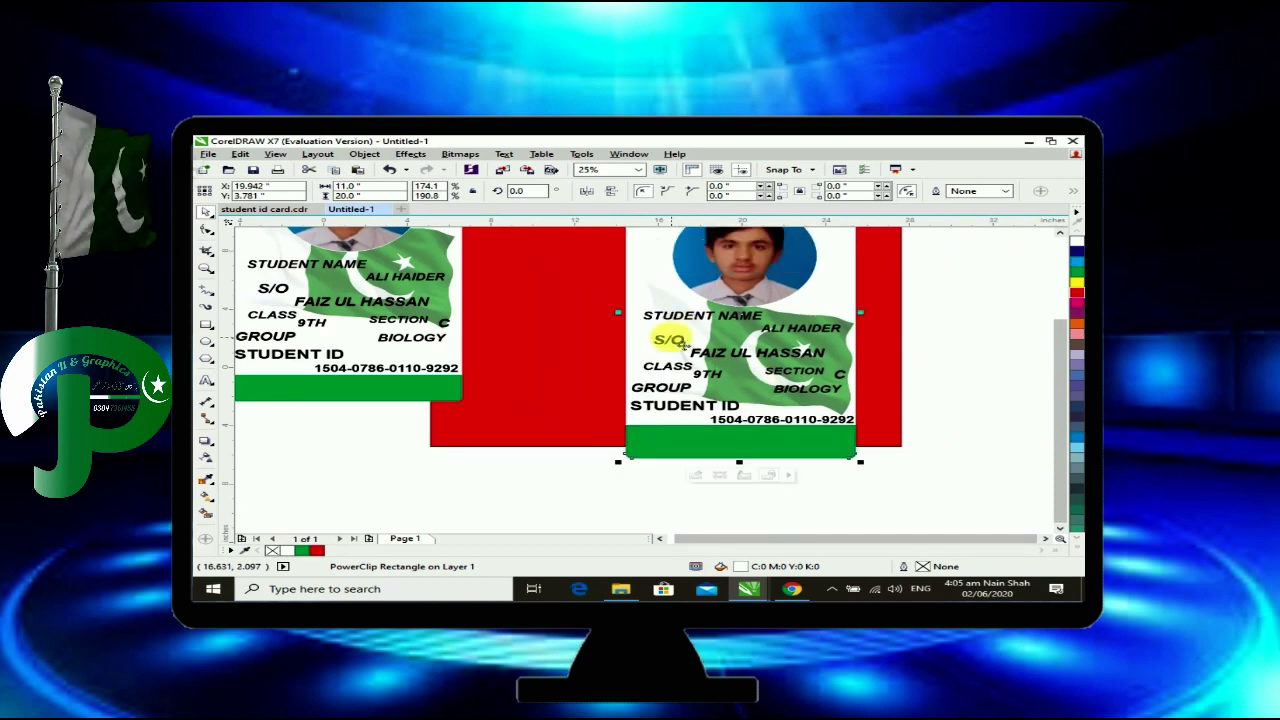
drag(692, 298, 764, 364)
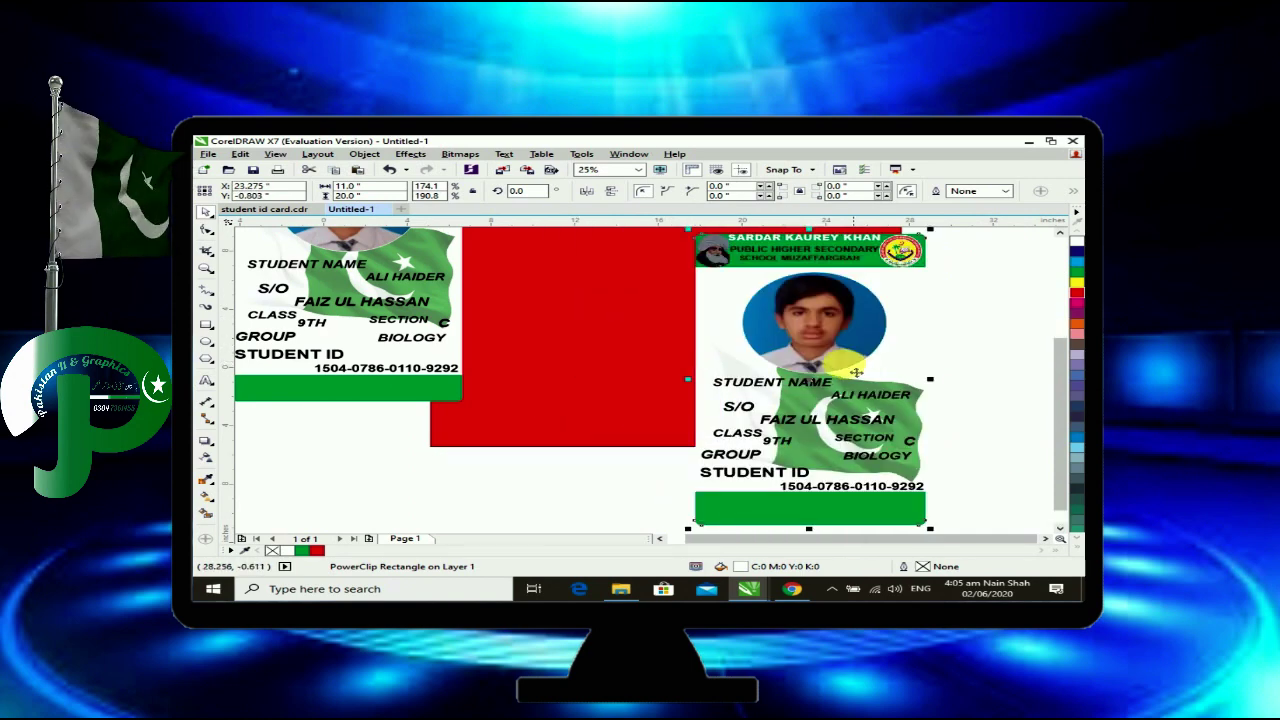
scroll(856, 372, down, 1)
drag(602, 309, 565, 352)
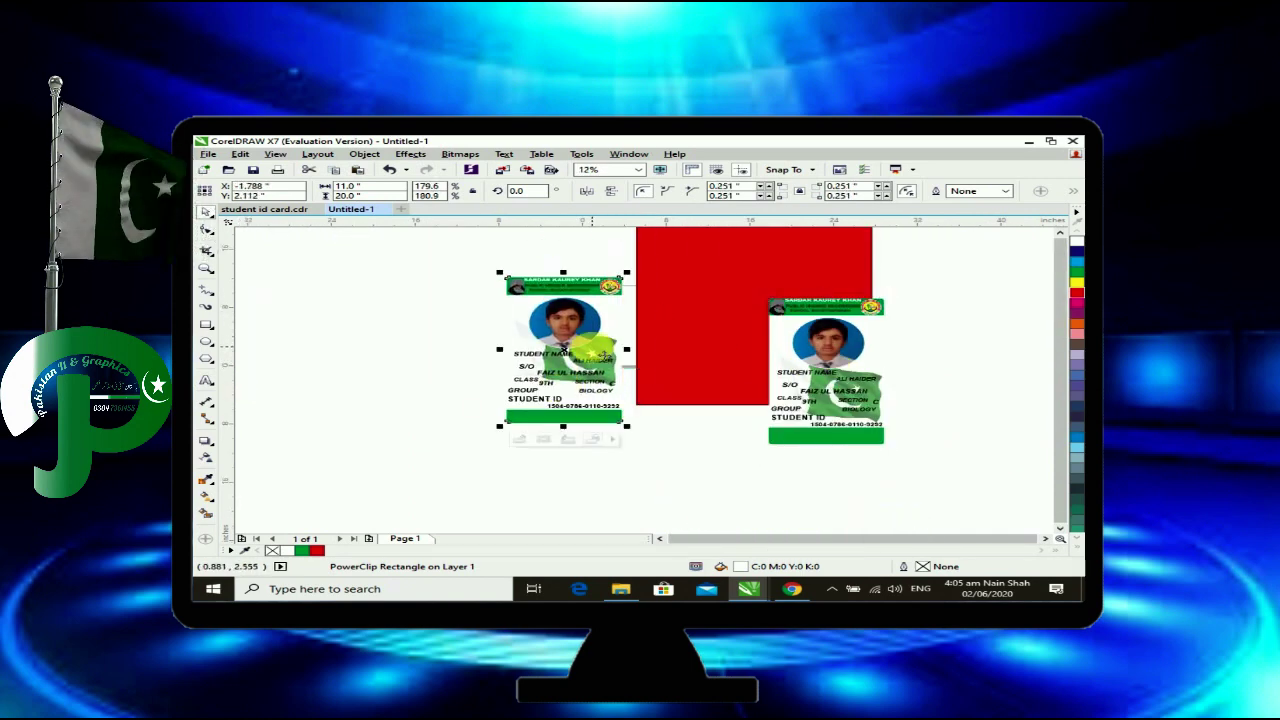
key(Delete)
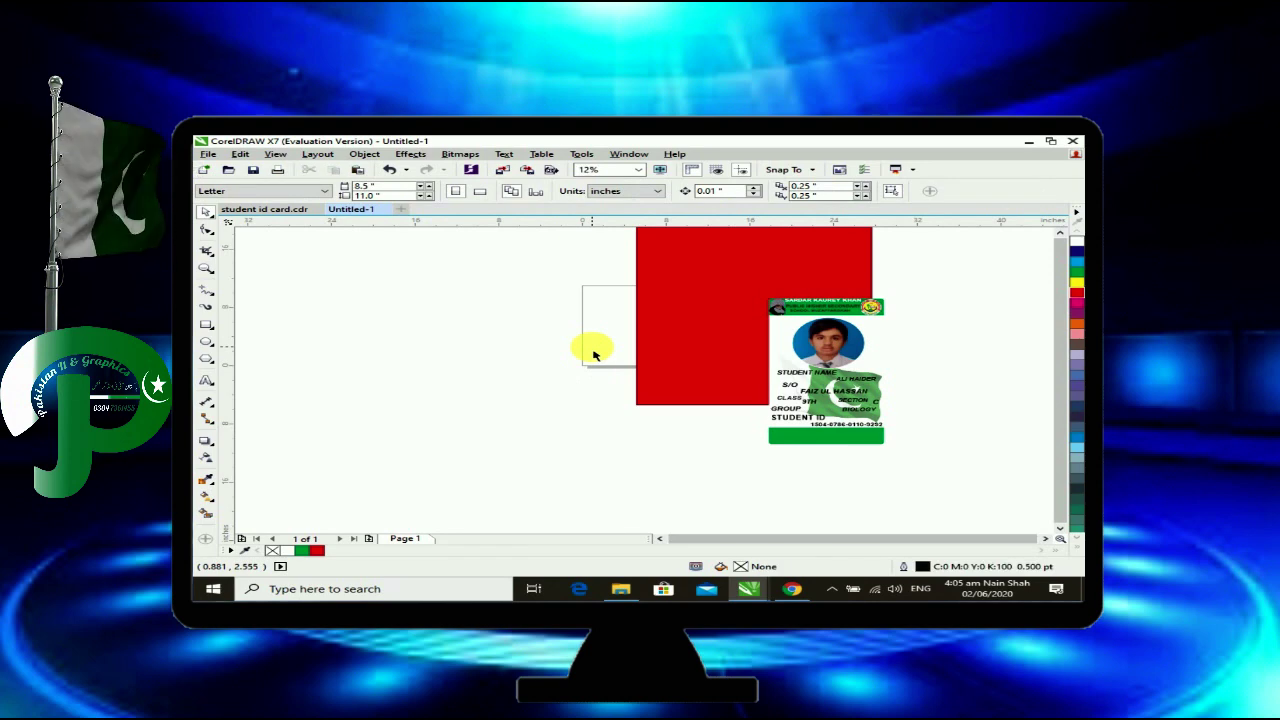
Inspect the finished card's header up close and move the card to about X 21.984 in, Y 2.989 in.
scroll(825, 320, up, 1)
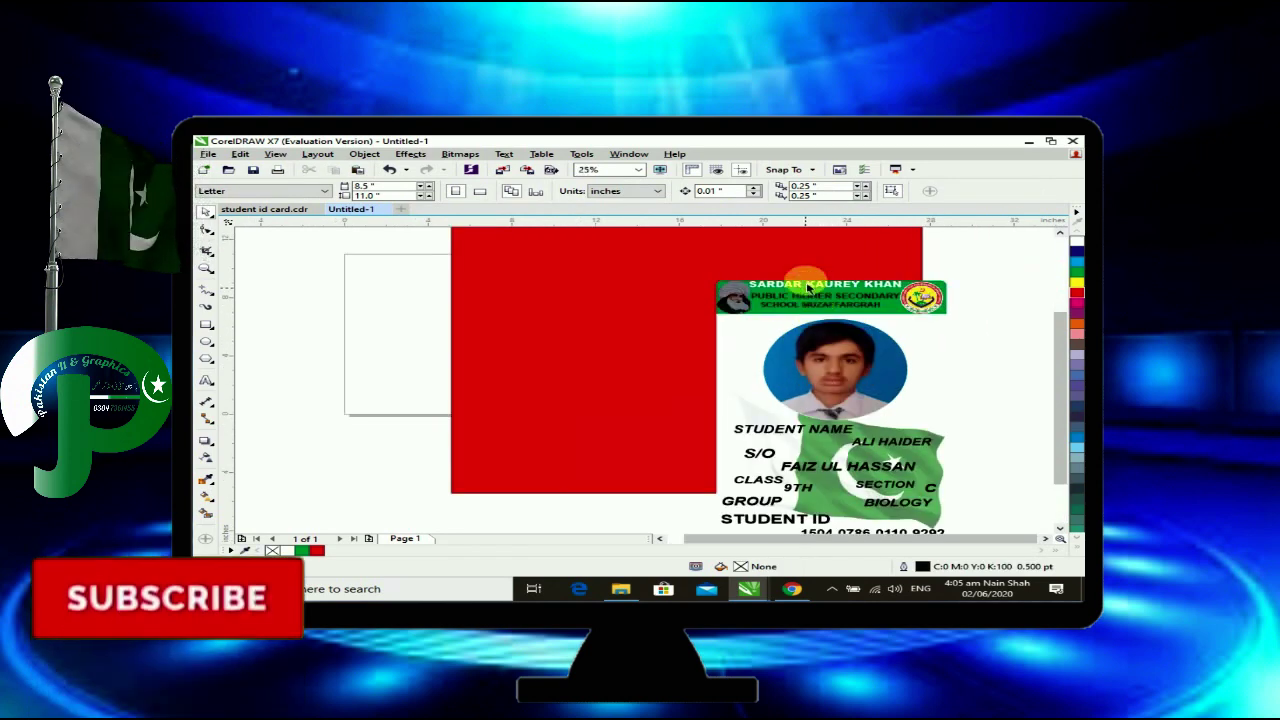
scroll(808, 285, up, 1)
scroll(808, 286, up, 1)
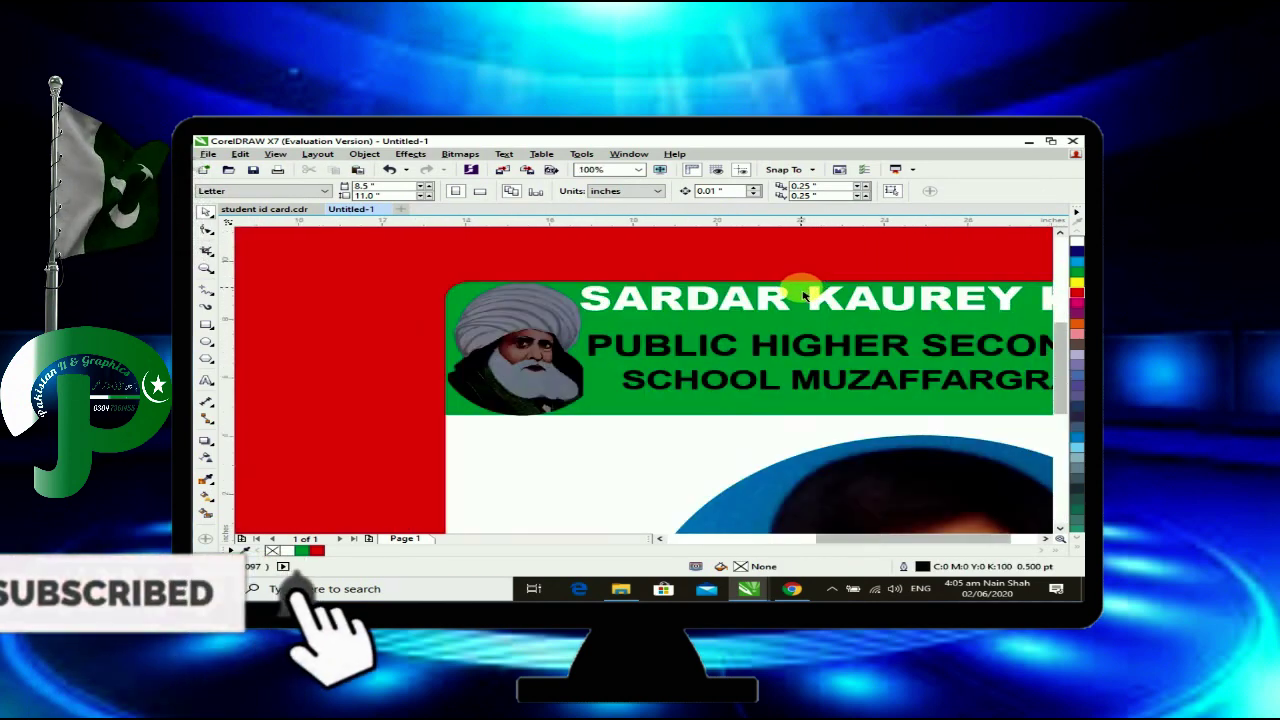
scroll(803, 292, down, 2)
drag(803, 292, 776, 236)
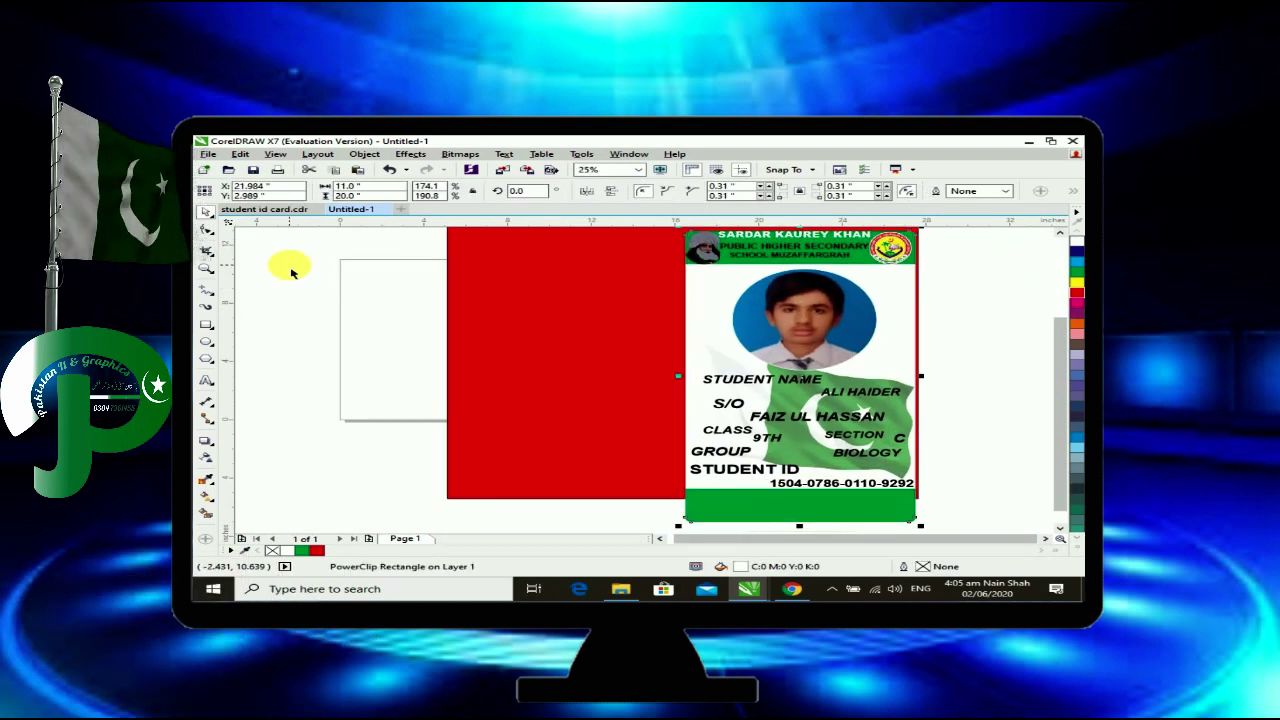
Switch to student id card.cdr and move the vertical sample card about 13 in to the right, away from the horizontal card.
mouse_move(572, 531)
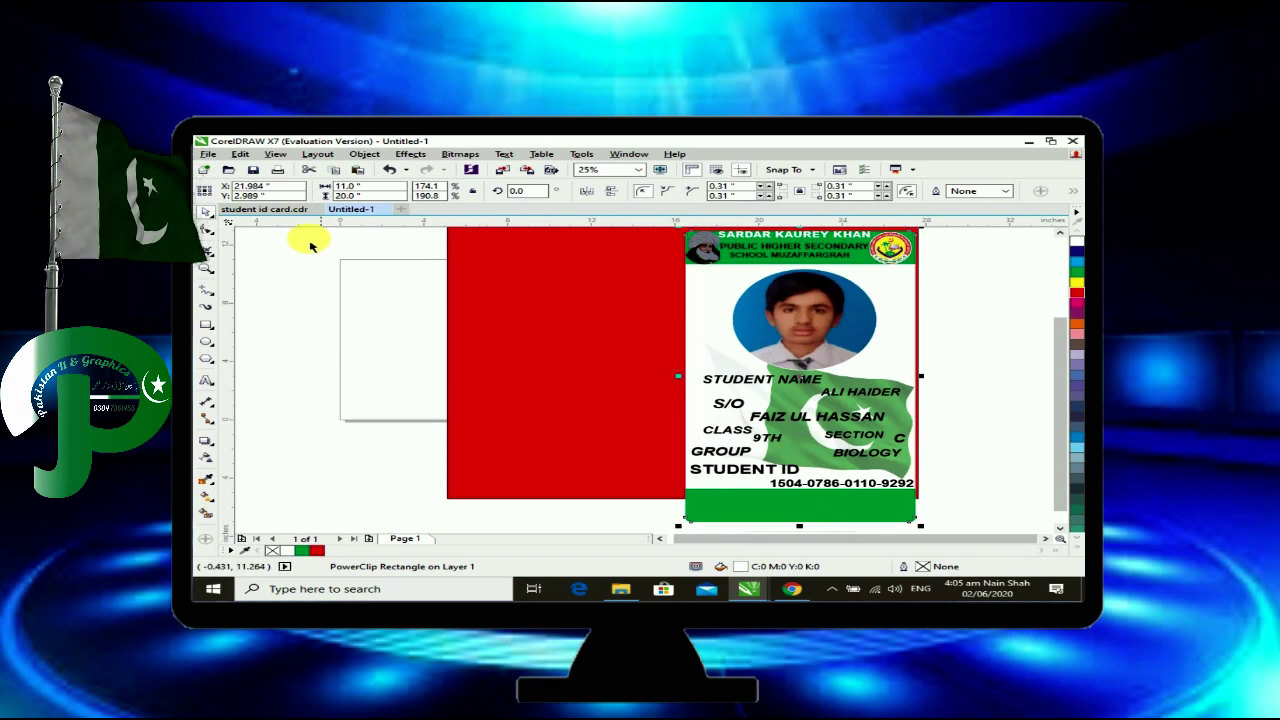
click(268, 212)
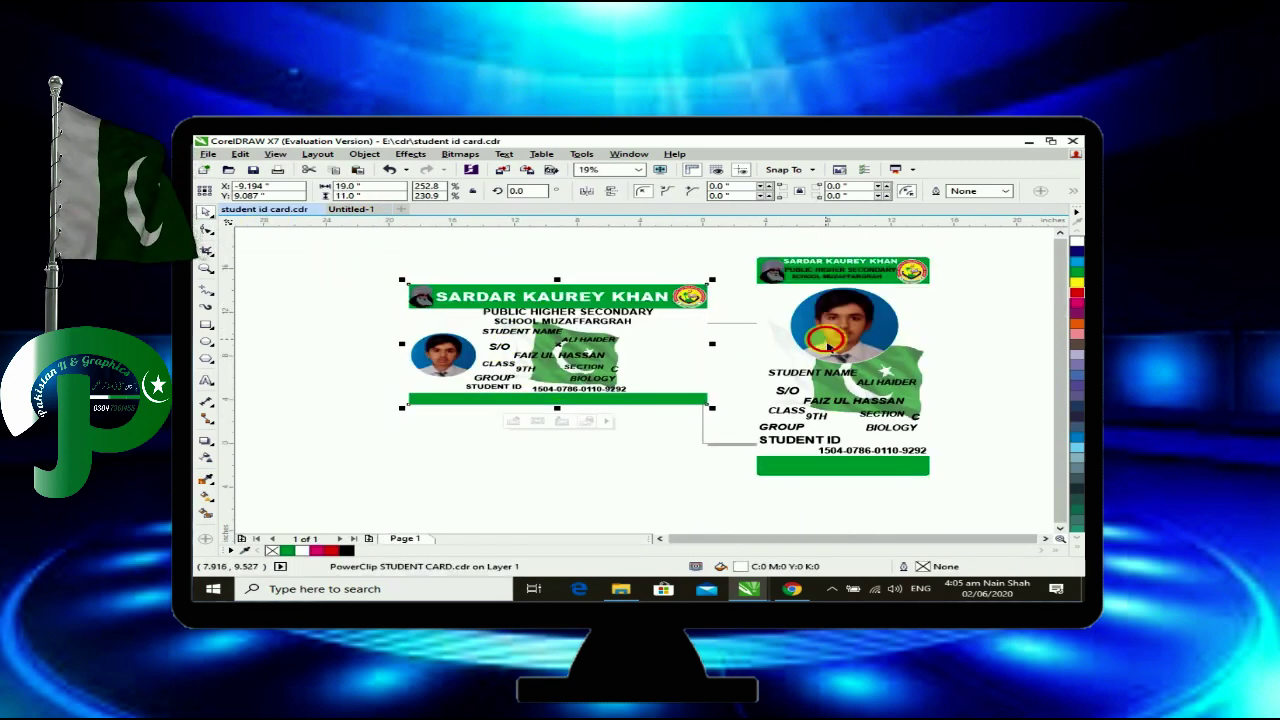
drag(826, 343, 1034, 350)
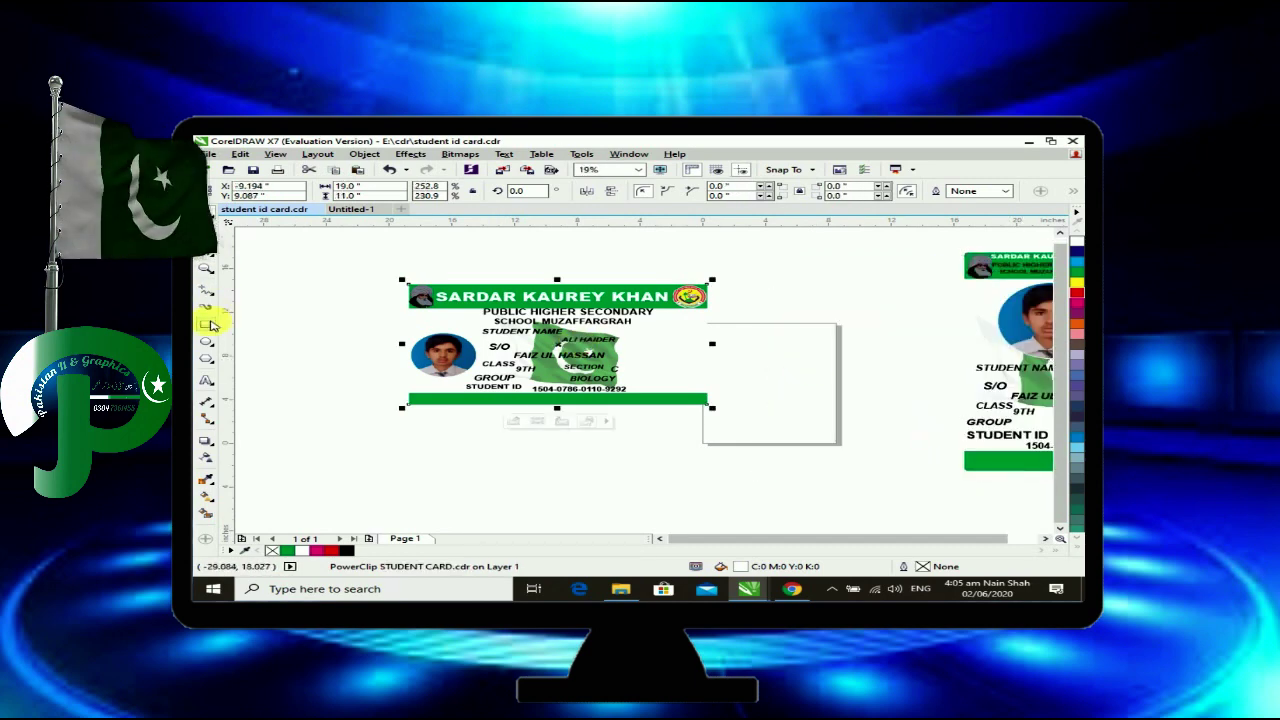
Draw a rectangle over the horizontal sample card and set its size to 19 in wide by 11 in high.
scroll(405, 290, up, 4)
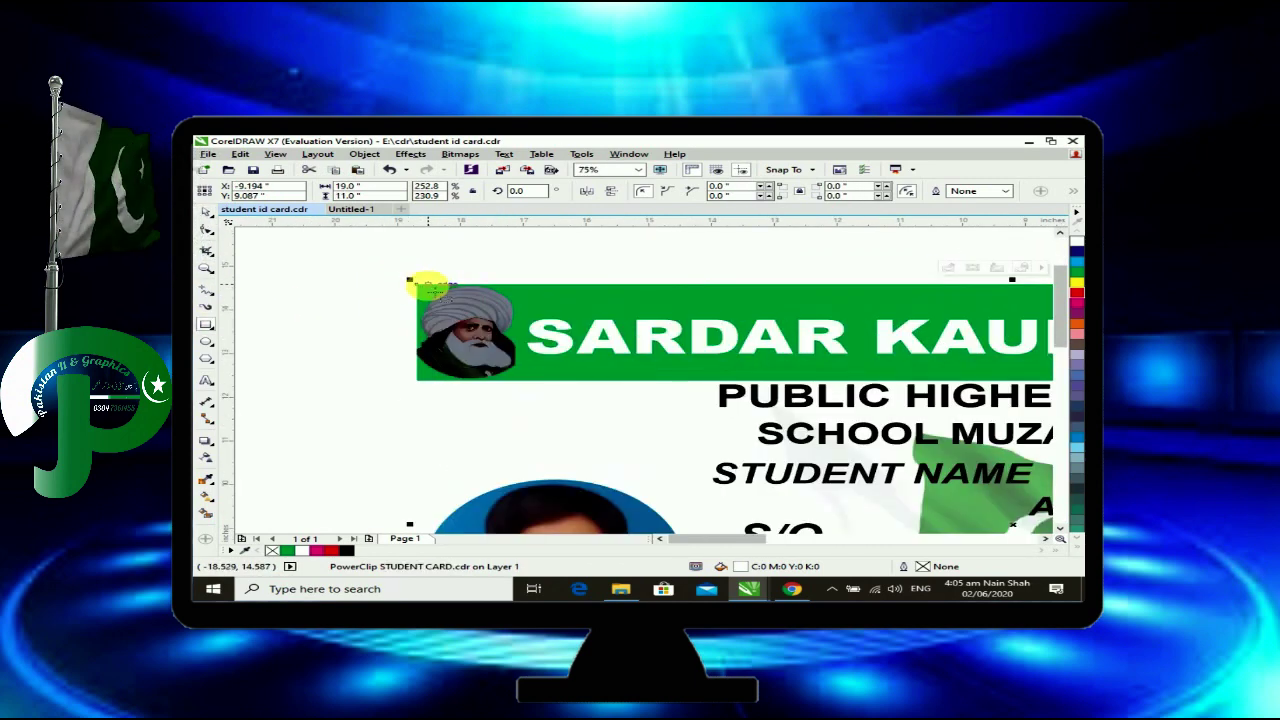
drag(412, 283, 998, 493)
scroll(1015, 535, down, 2)
scroll(998, 493, down, 2)
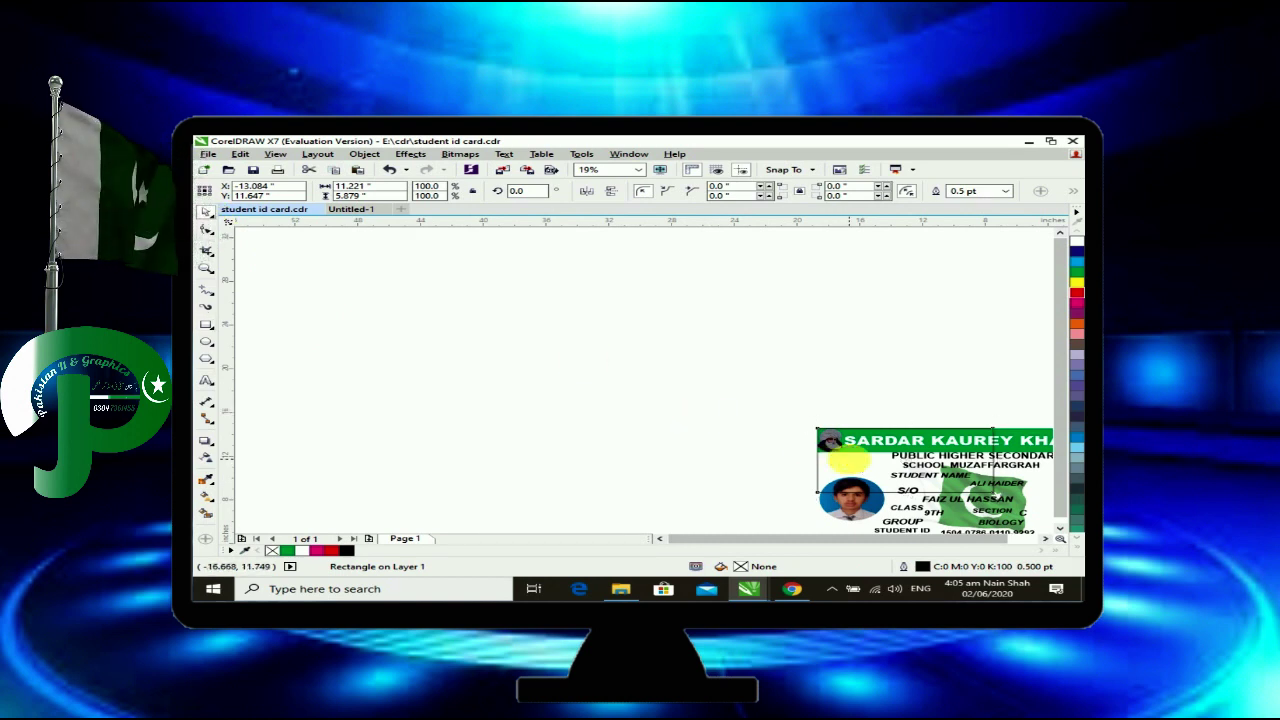
click(848, 460)
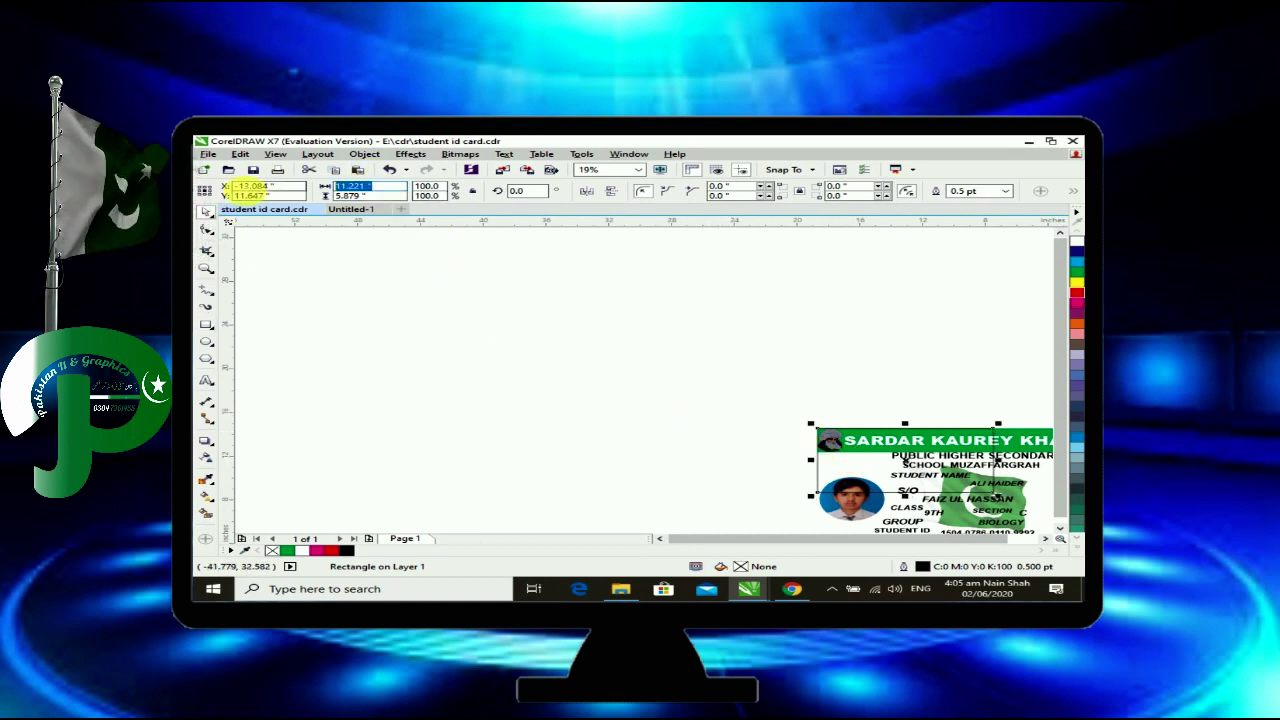
text(1)
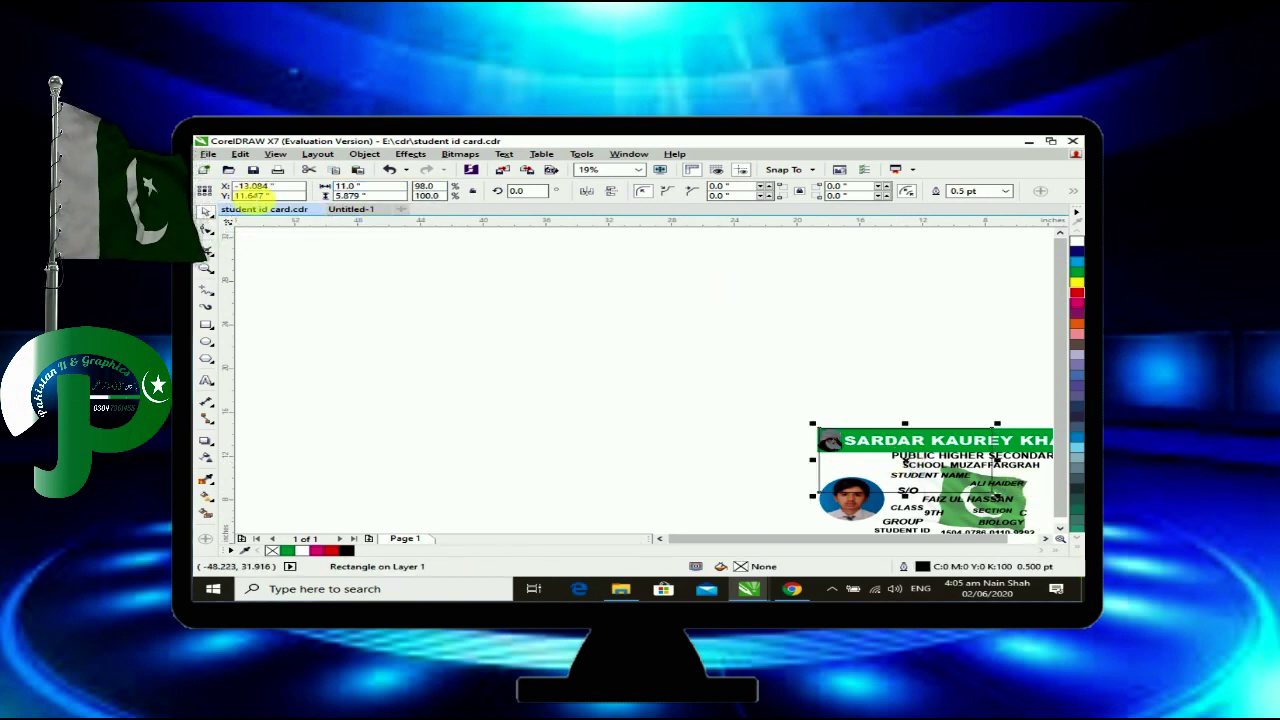
click(366, 190)
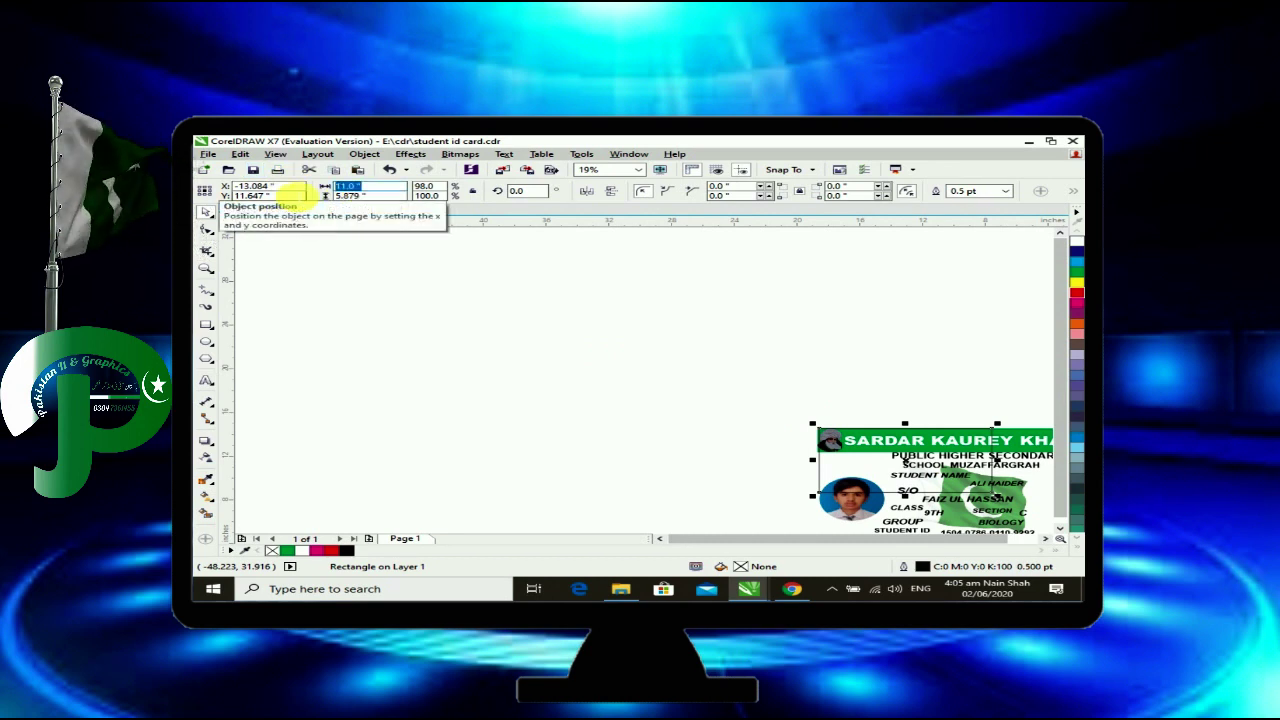
text(19)
key(Tab)
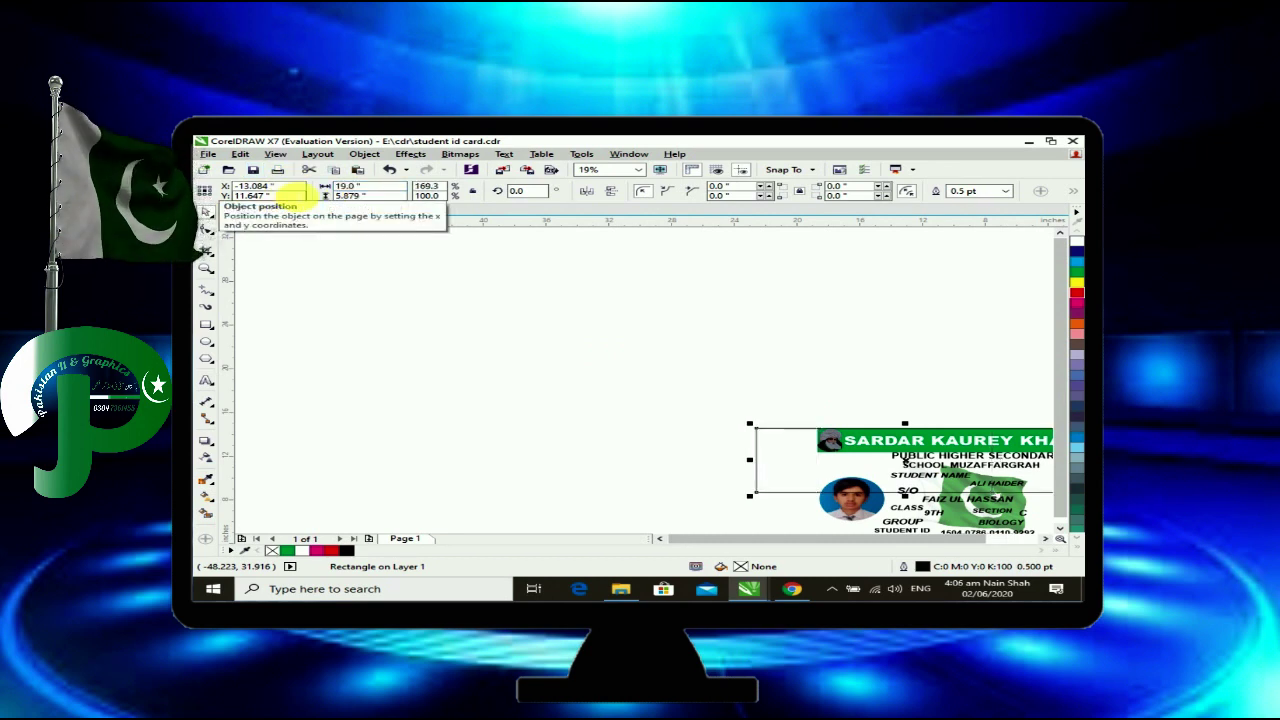
text(11)
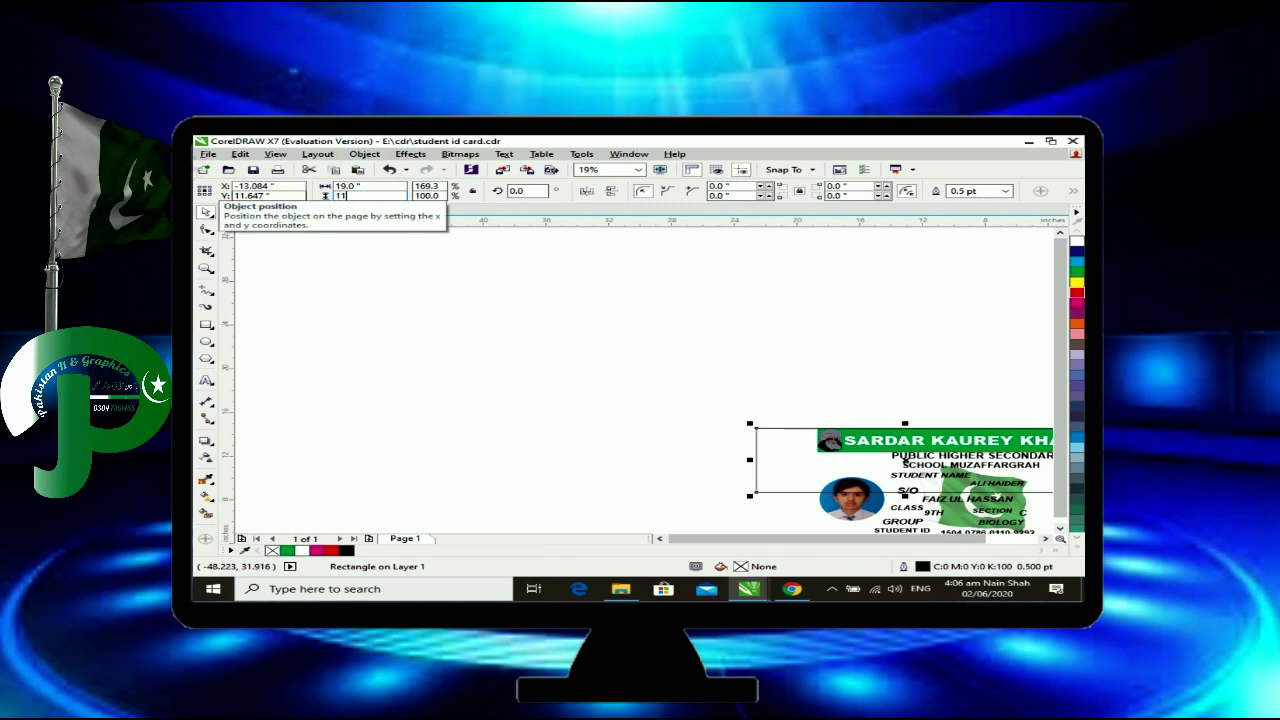
key(Return)
Move the new rectangle onto the horizontal sample card so that it frames the card's edges.
scroll(865, 458, down, 2)
scroll(865, 458, down, 1)
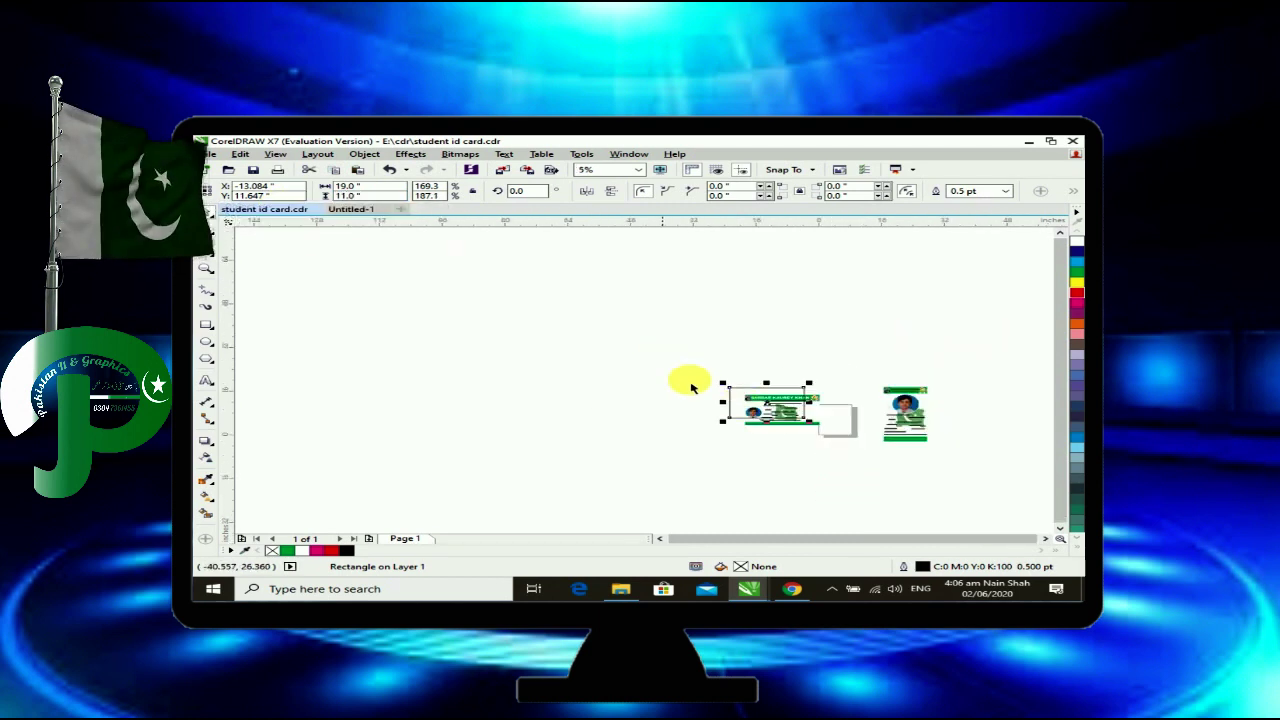
scroll(700, 390, up, 2)
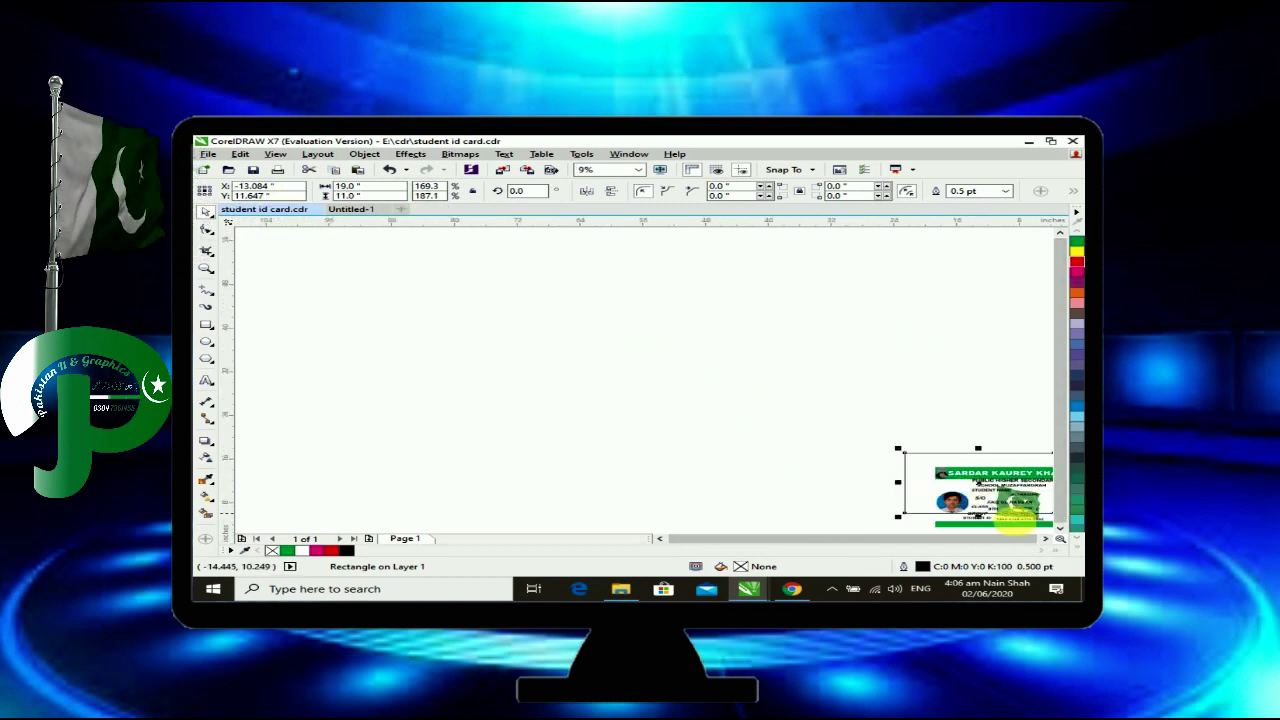
scroll(1043, 534, down, 2)
scroll(790, 522, up, 2)
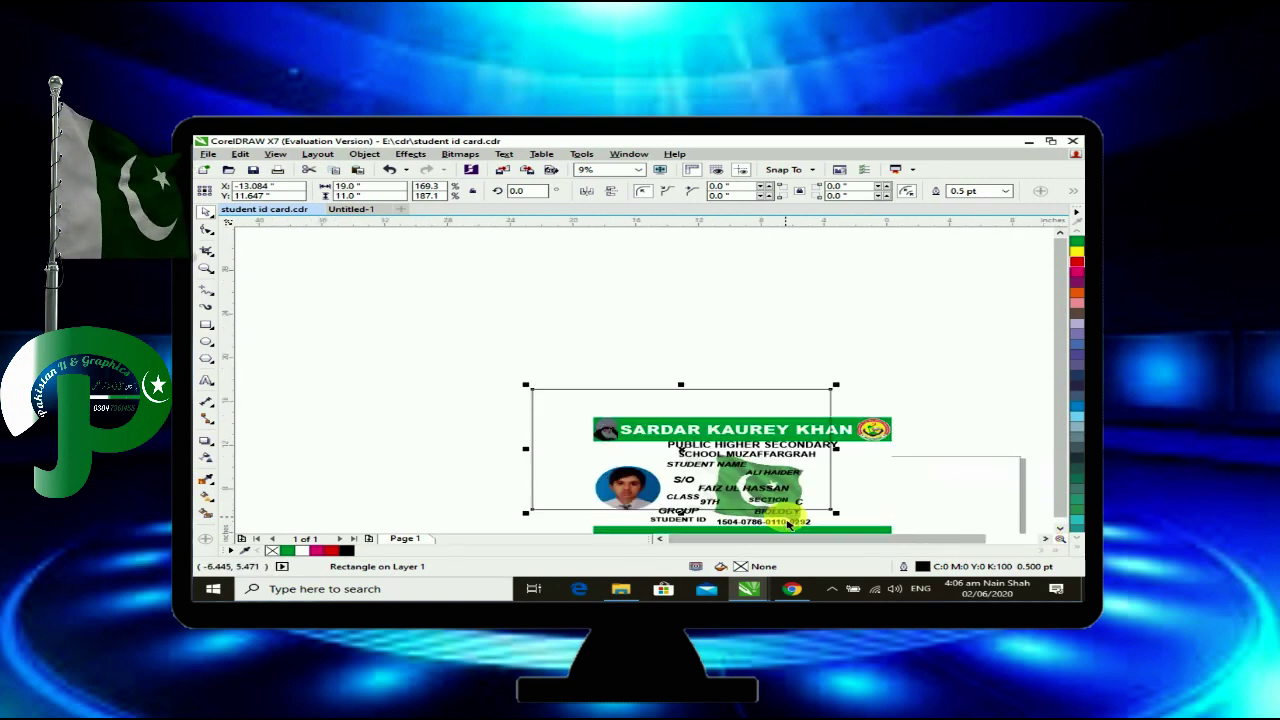
key(F4)
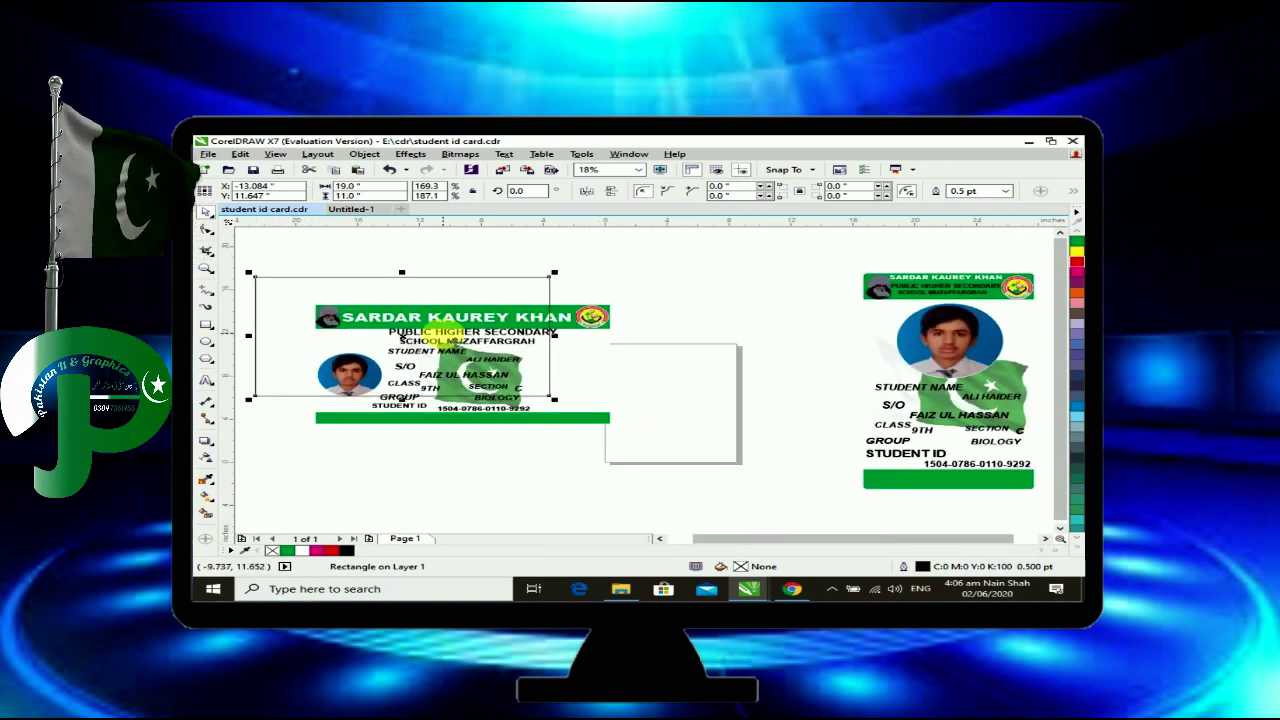
drag(445, 334, 518, 372)
click(714, 300)
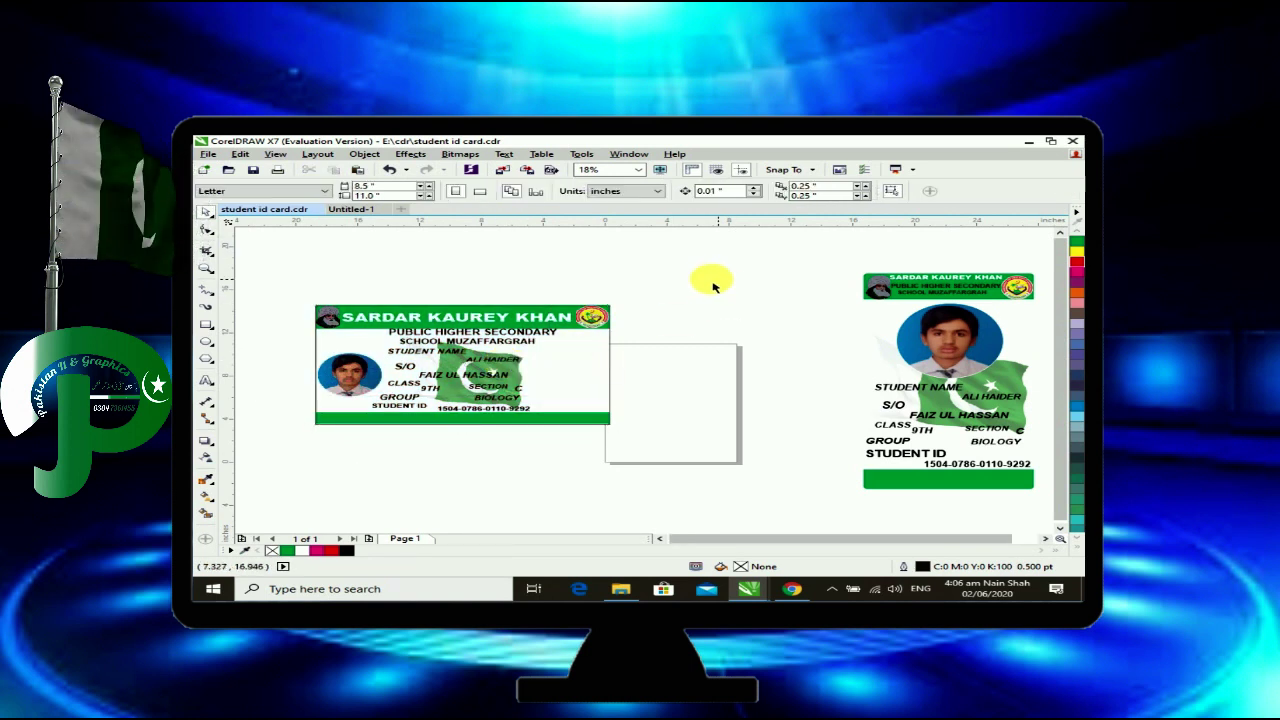
Centre the horizontal sample card and its frame rectangle on the page and delete the vertical sample card.
drag(237, 408, 337, 466)
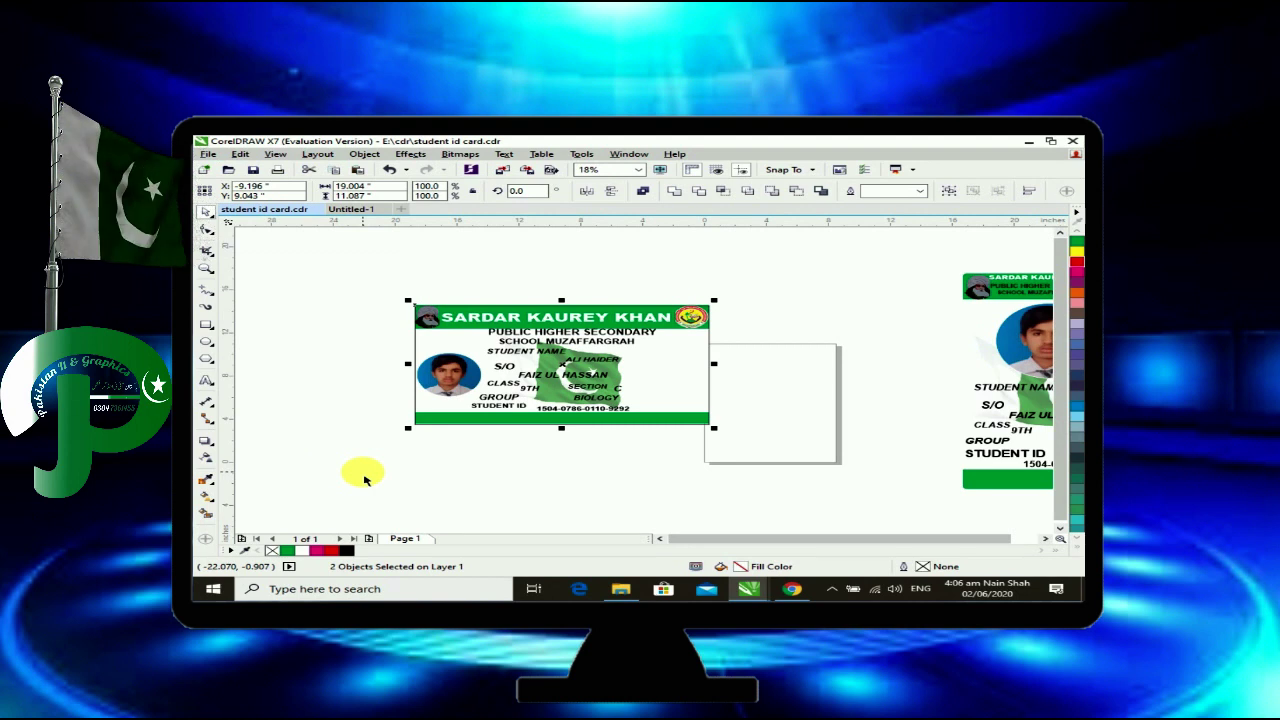
key(p)
click(1004, 410)
key(Delete)
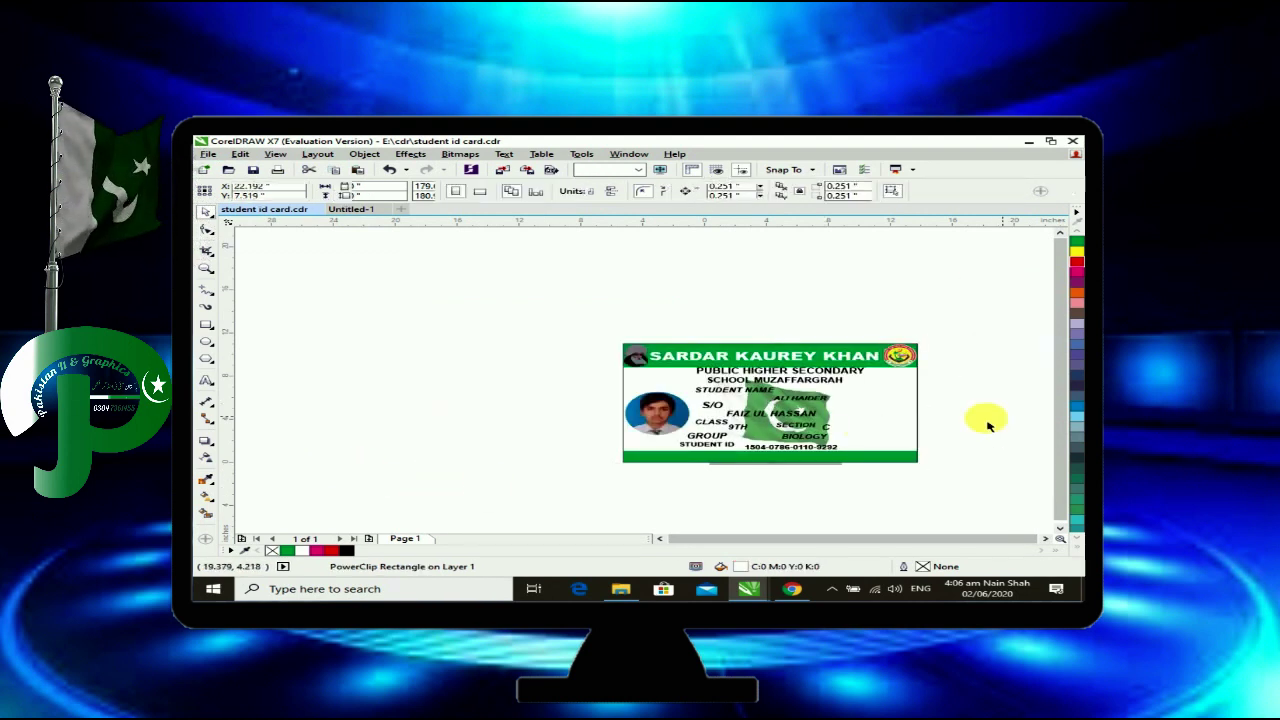
Move the frame rectangle off the sample card to about X -17.995 in, Y 10.062 in and fill it white.
click(891, 409)
drag(891, 409, 548, 360)
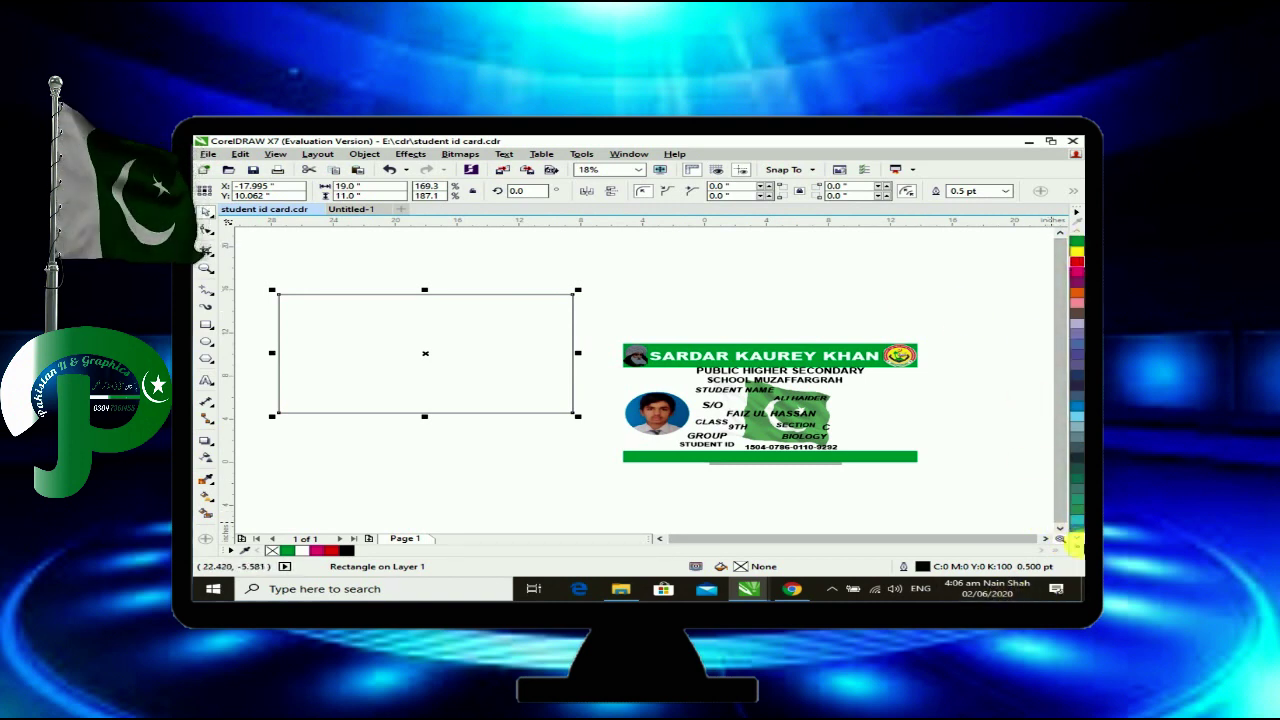
click(1080, 548)
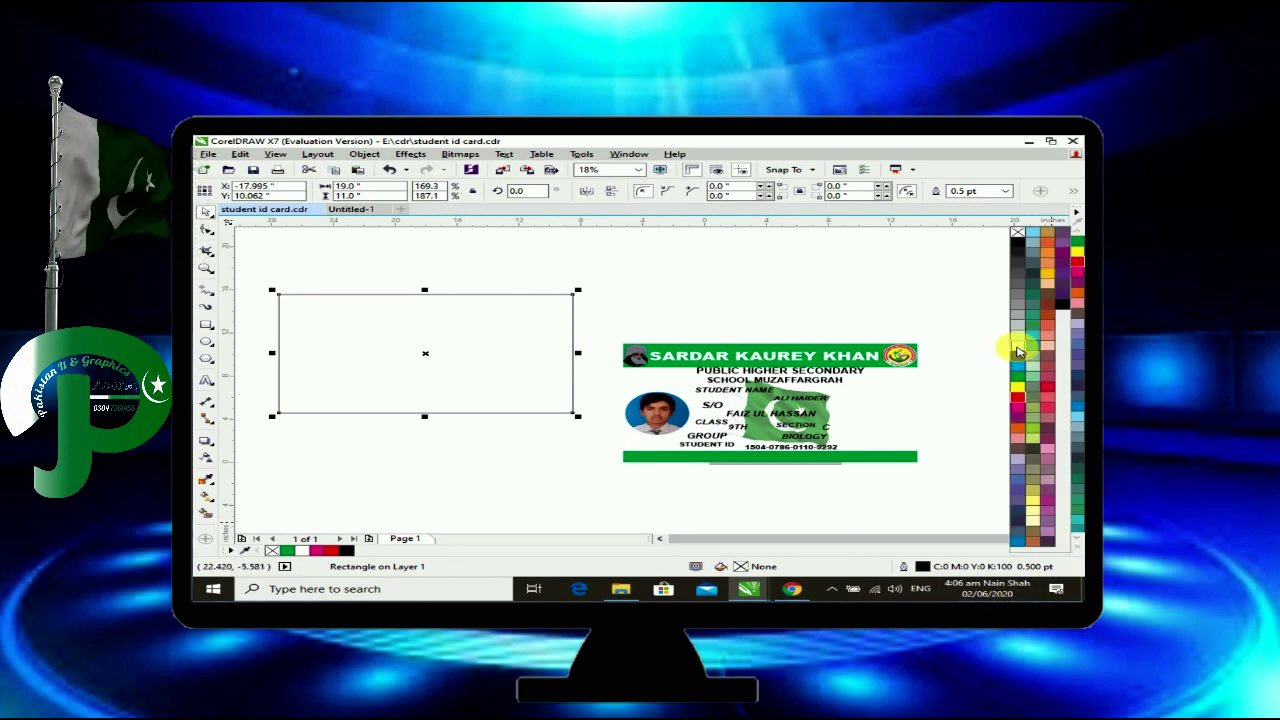
click(1017, 347)
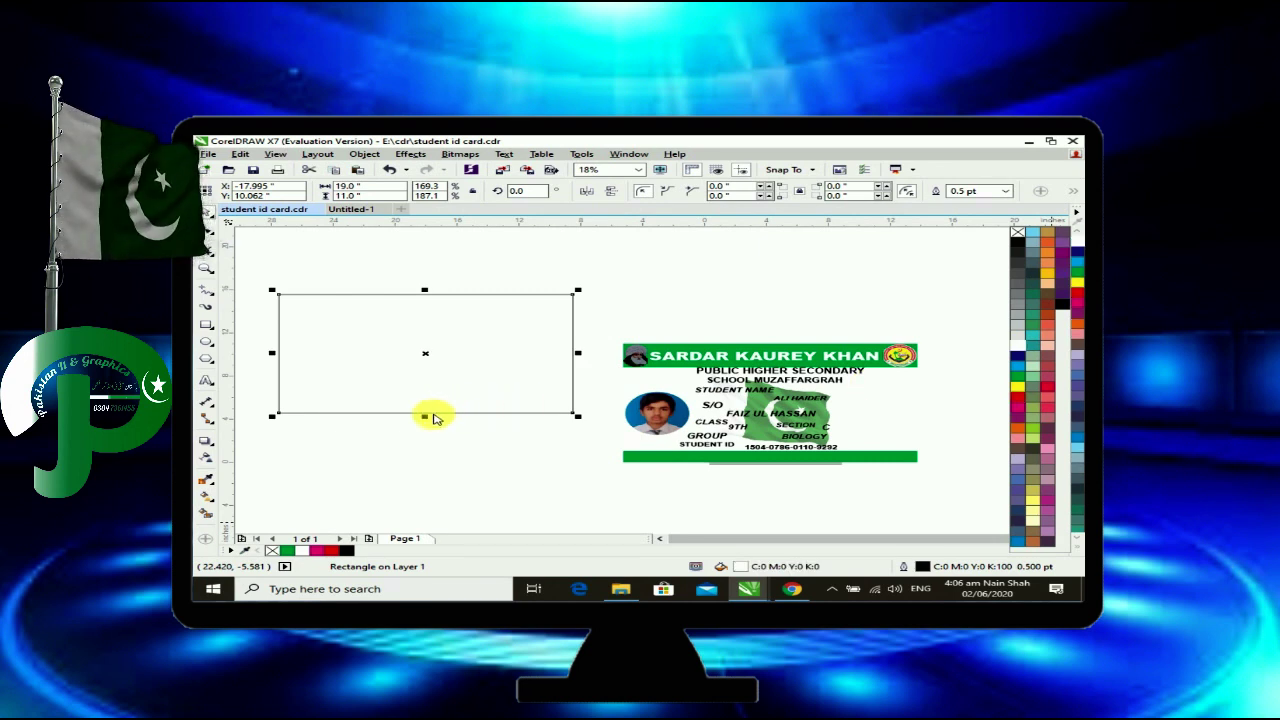
Create a green header strip about 2.445 in high from a copy of the white rectangle and PowerClip it inside that rectangle.
click(424, 418)
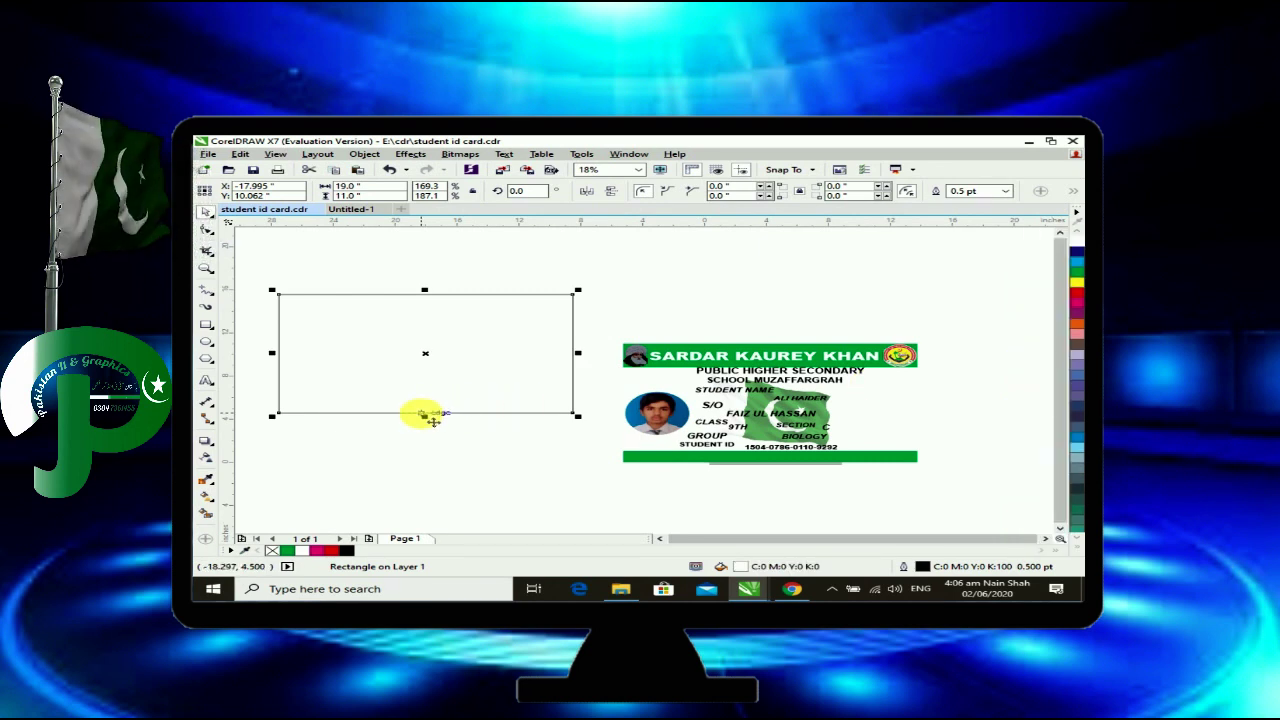
drag(424, 415, 451, 330)
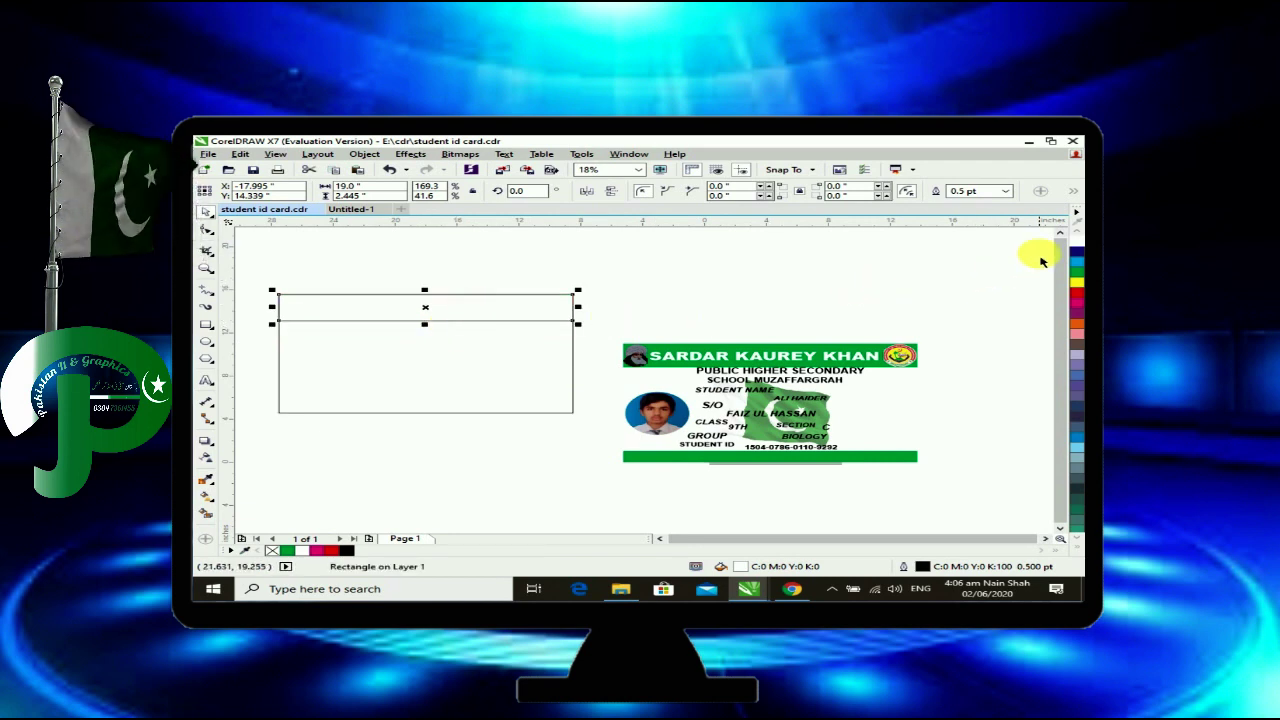
click(1075, 274)
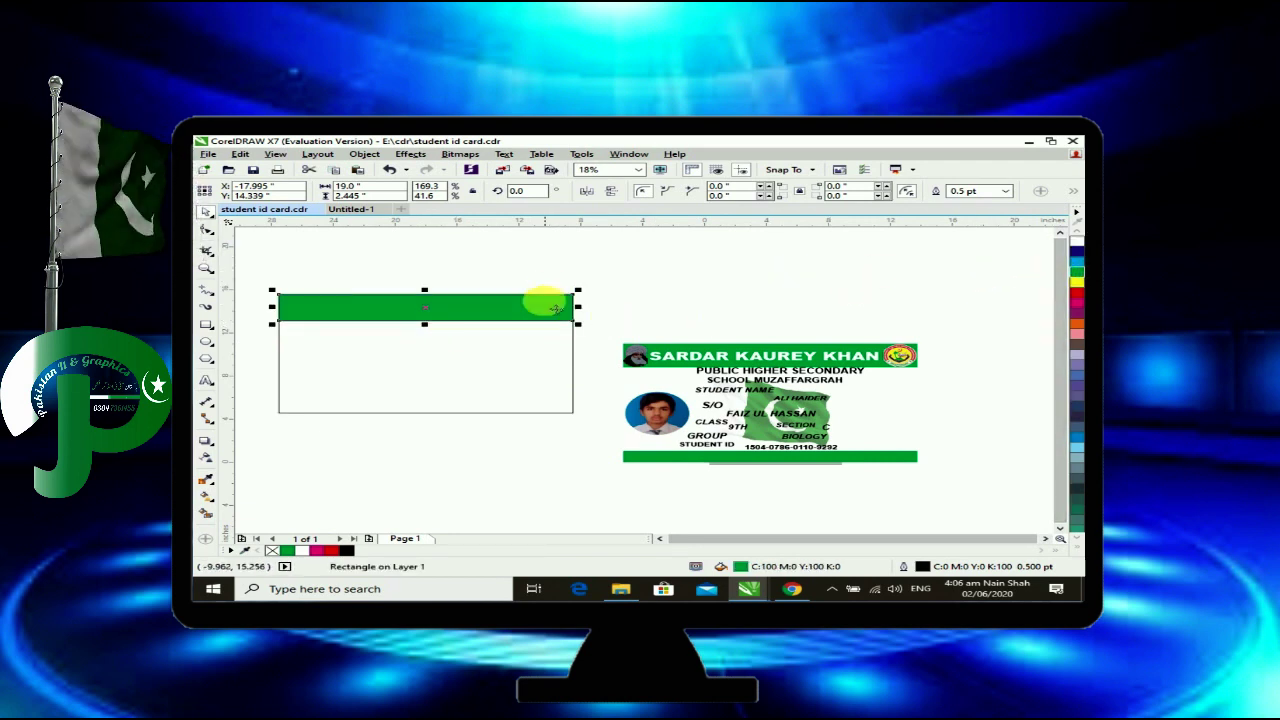
right_click(556, 309)
click(590, 270)
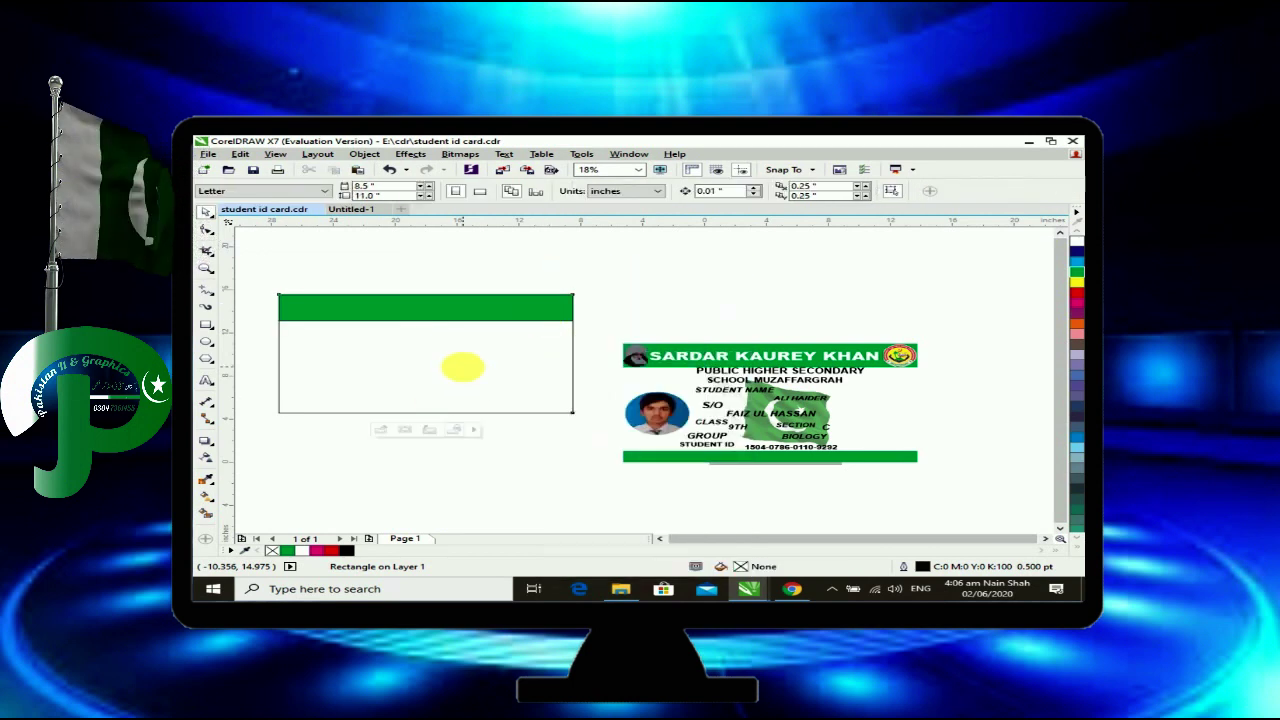
Remove the outlines of the white card rectangle and of the green header strip inside its PowerClip.
click(462, 367)
click(1004, 191)
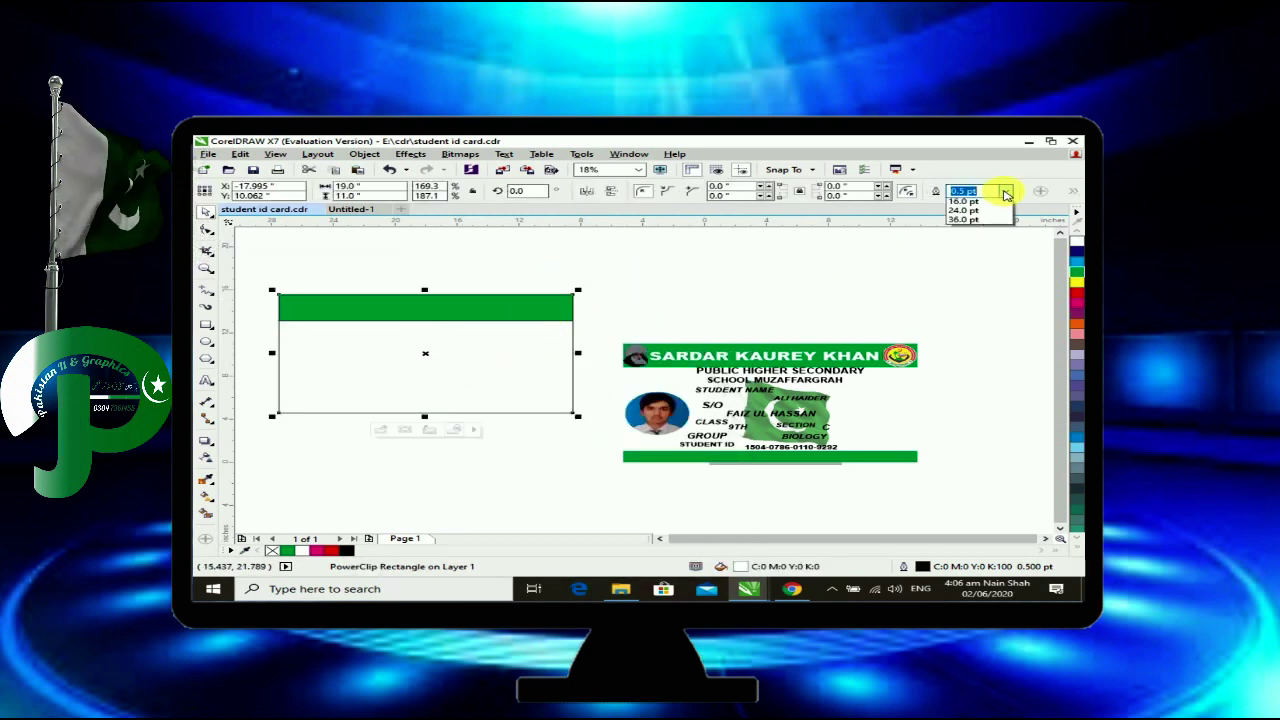
click(988, 207)
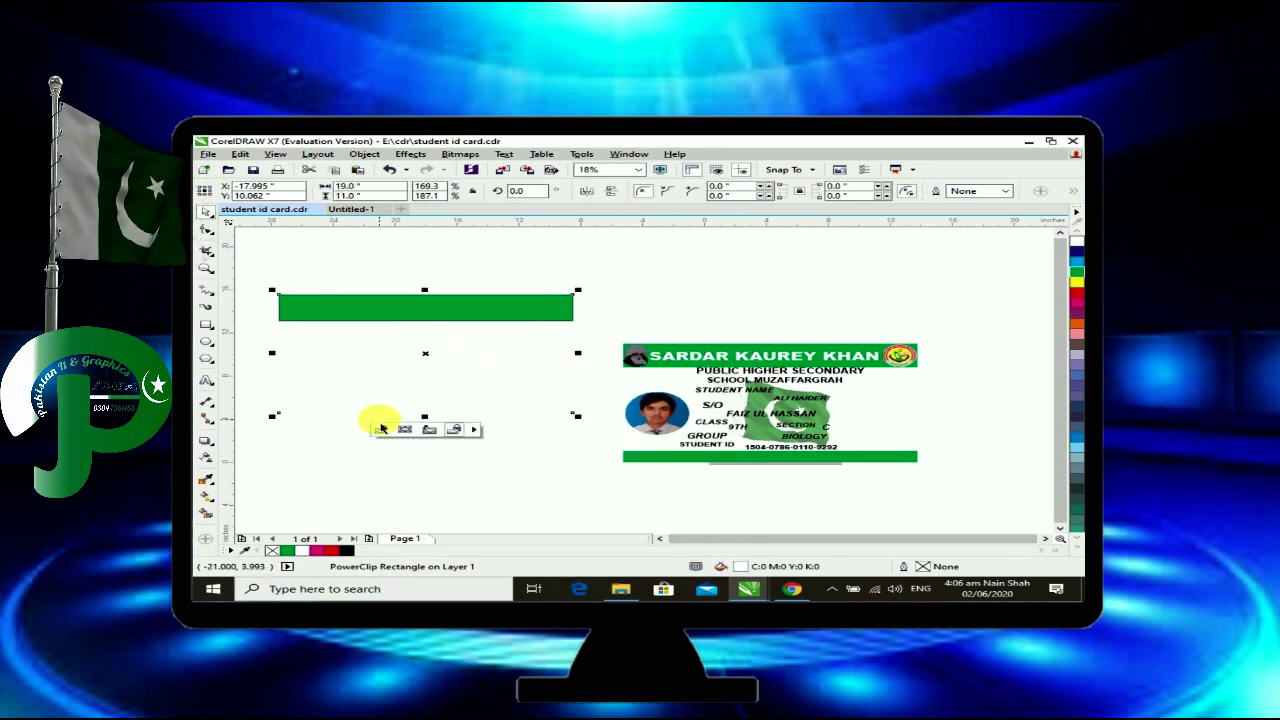
click(381, 428)
click(468, 299)
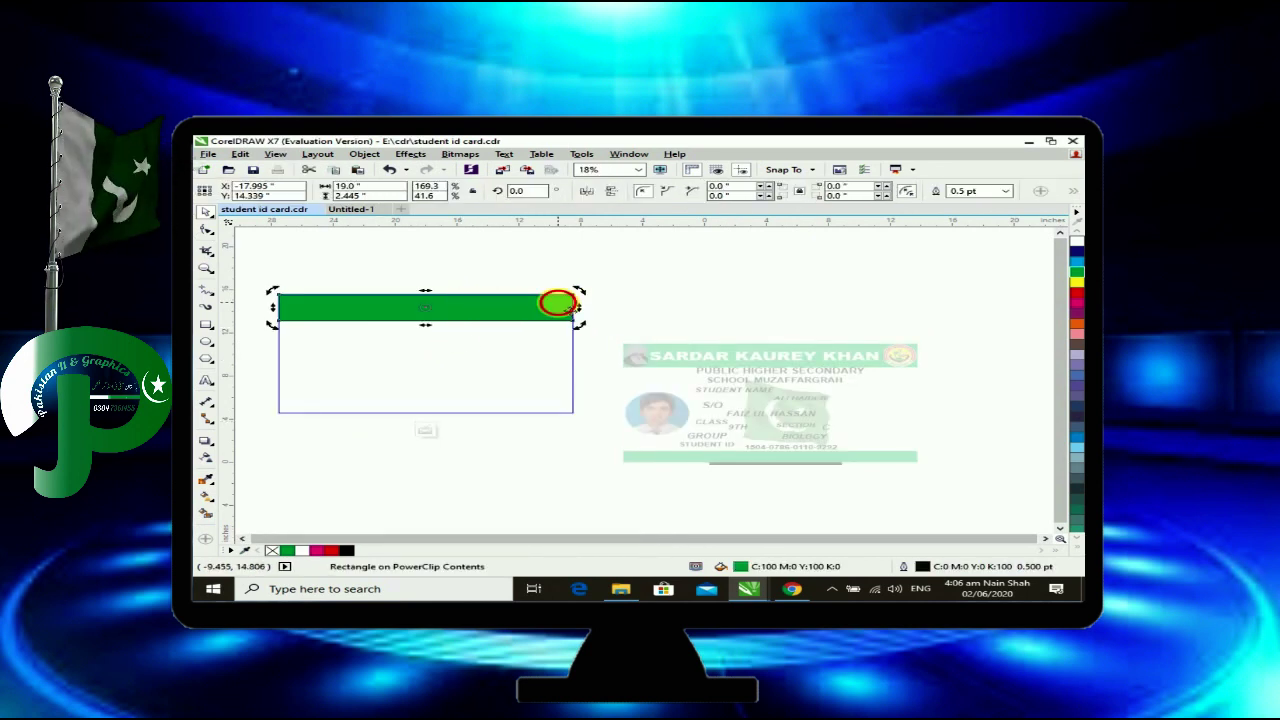
click(1008, 192)
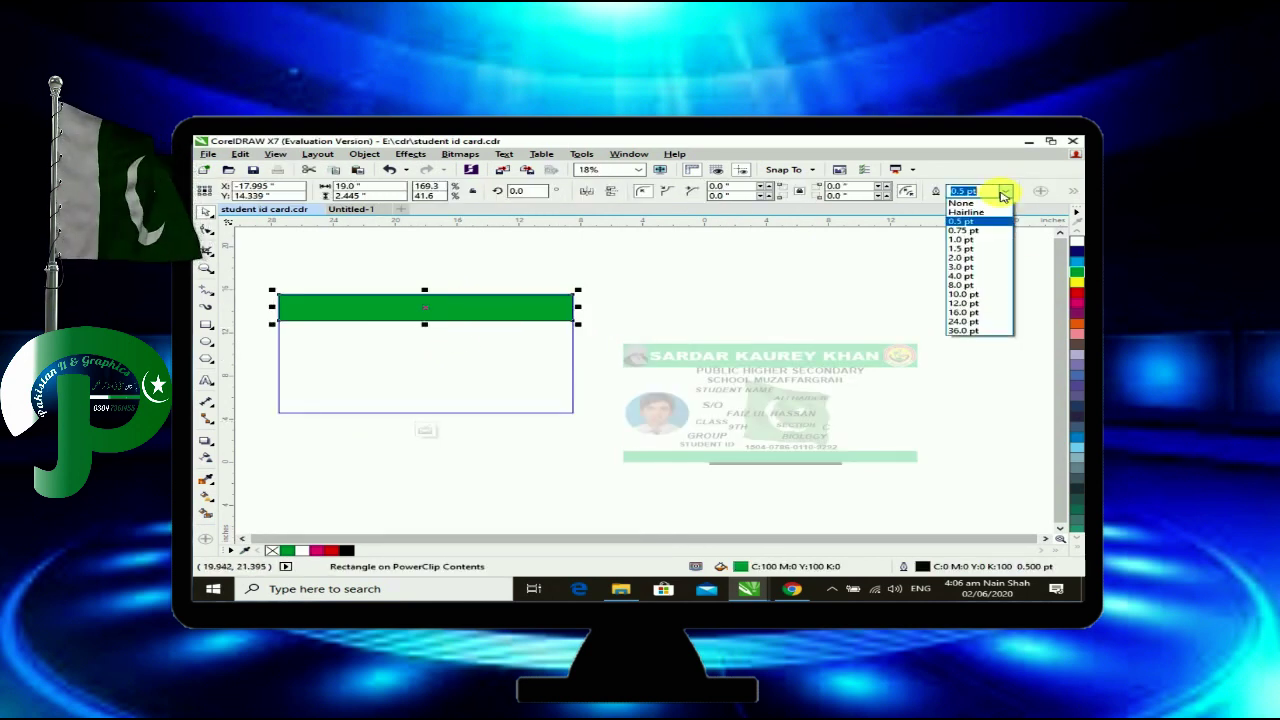
click(996, 200)
click(1008, 192)
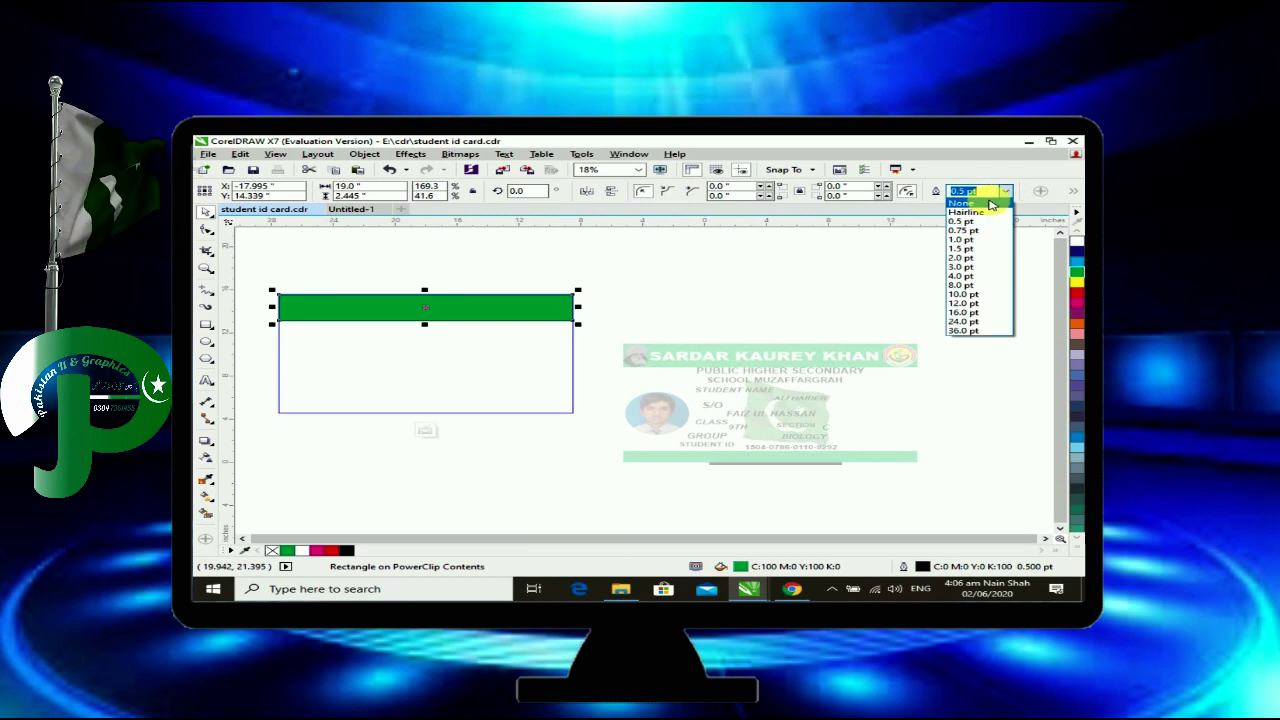
click(976, 204)
click(424, 430)
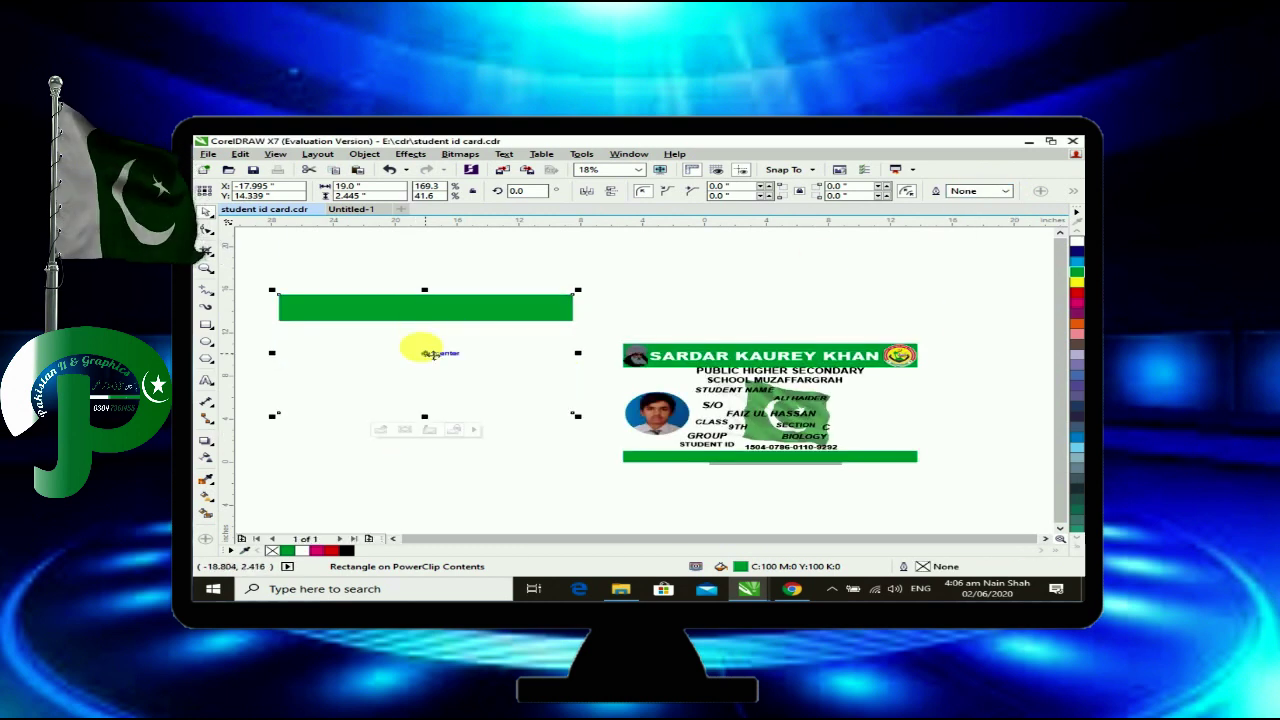
Draw a backdrop rectangle about 24.44 by 16.22 in around the new card, fill it red and place it behind the card.
click(204, 327)
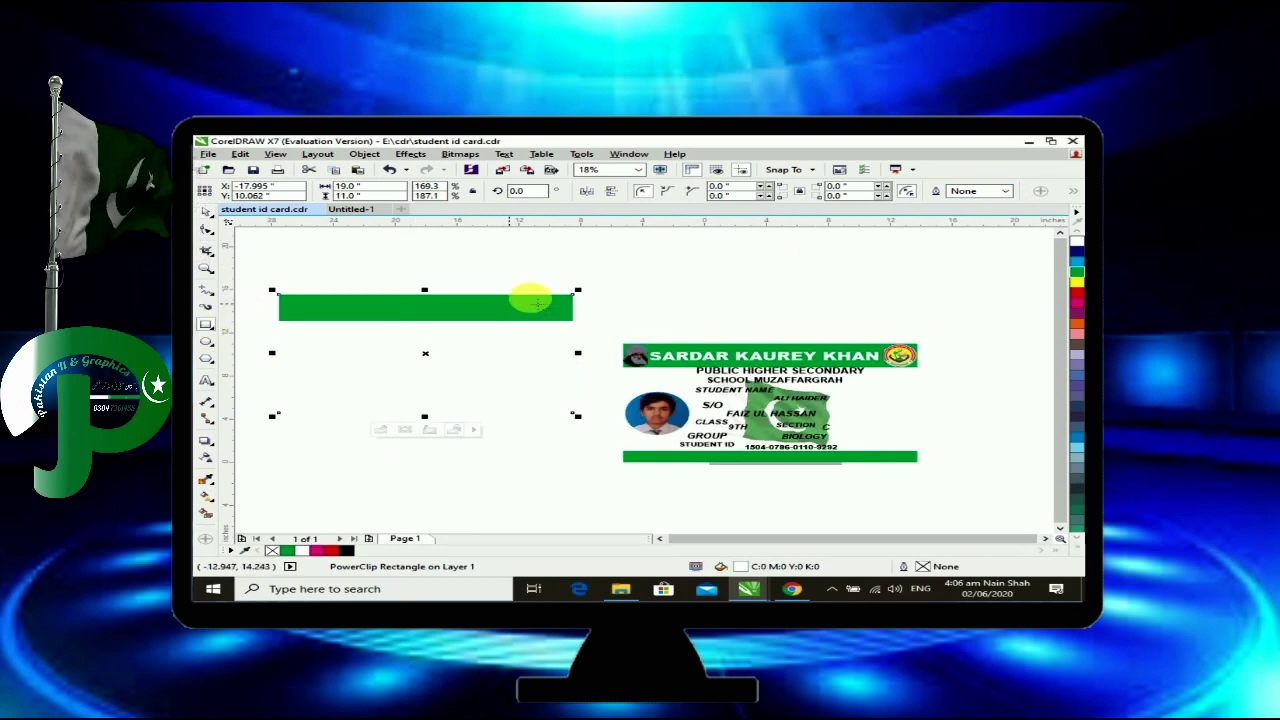
drag(635, 273, 257, 448)
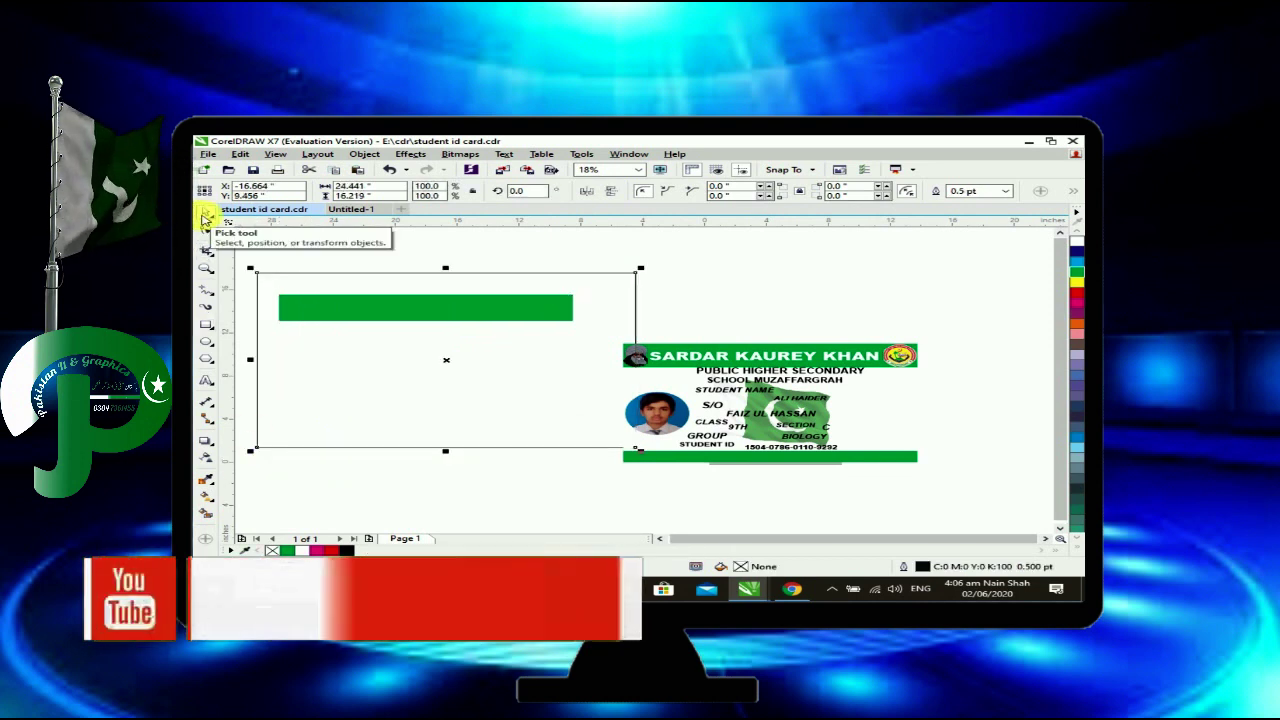
click(1077, 292)
Open the sample card's PowerClip contents and select the header pictures, the white title and the text below it together.
double_click(714, 392)
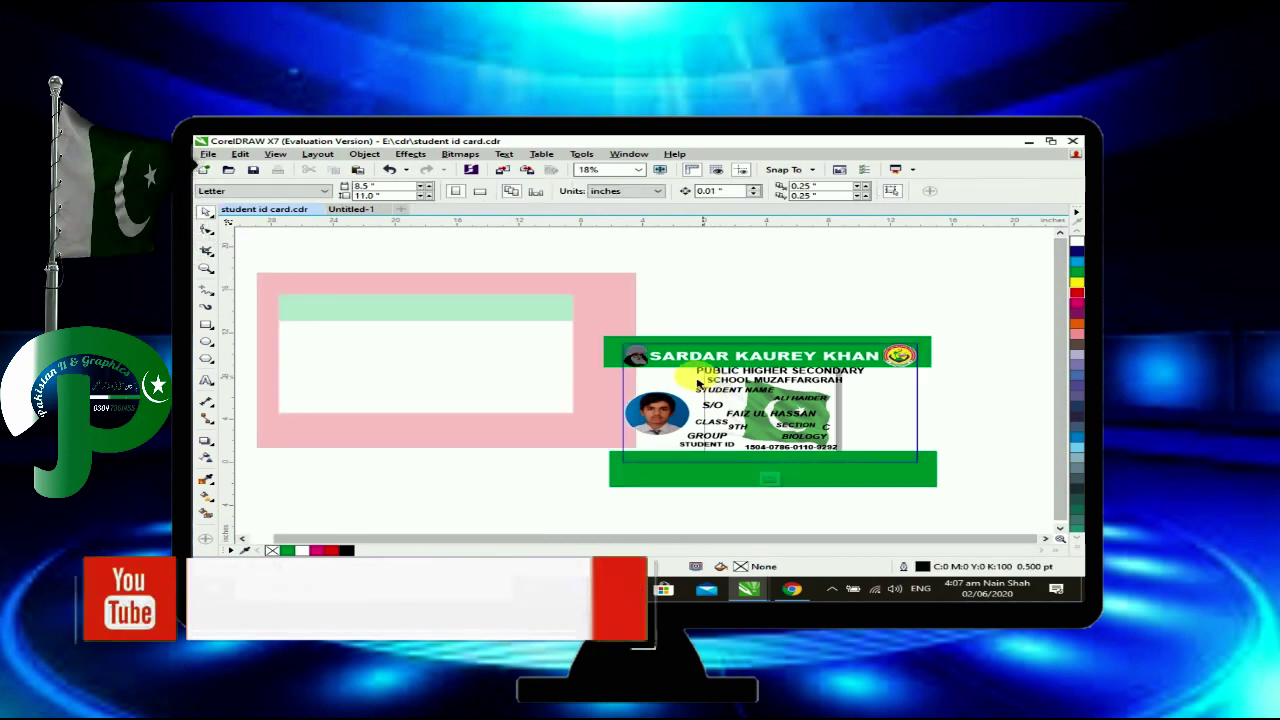
click(636, 358)
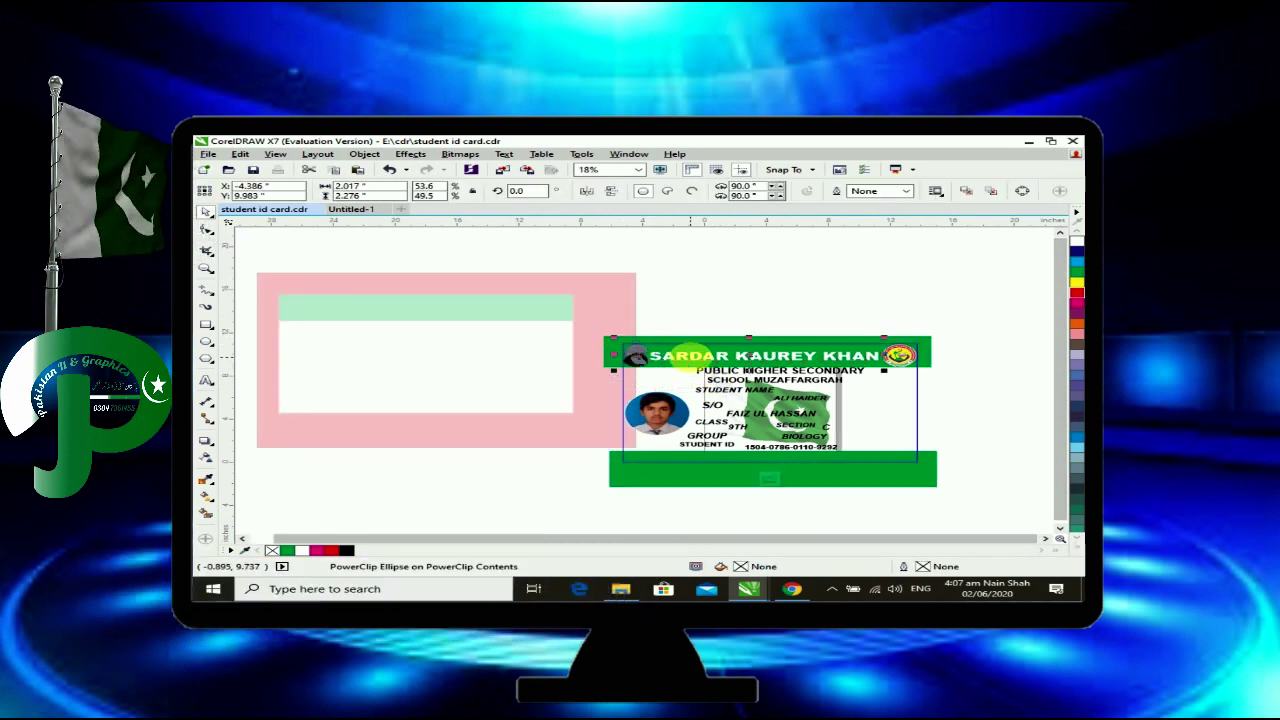
shift+click(862, 352)
shift+click(896, 358)
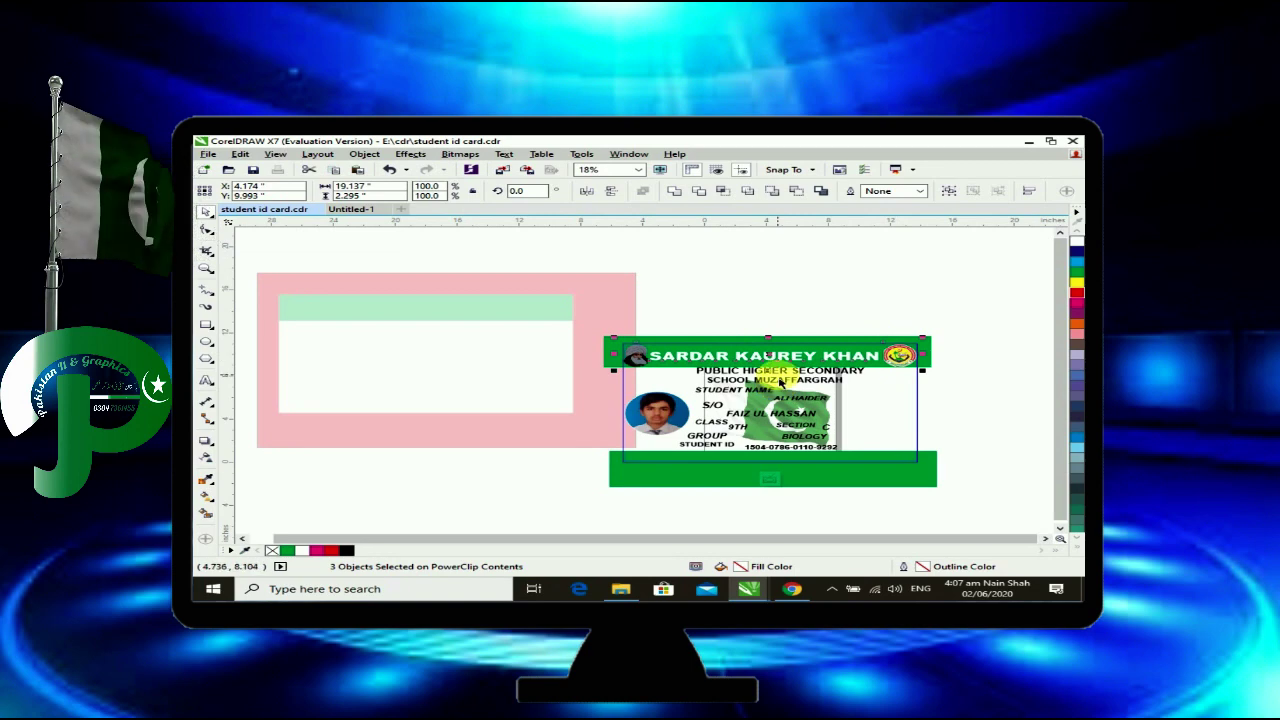
scroll(781, 383, up, 3)
shift+click(742, 404)
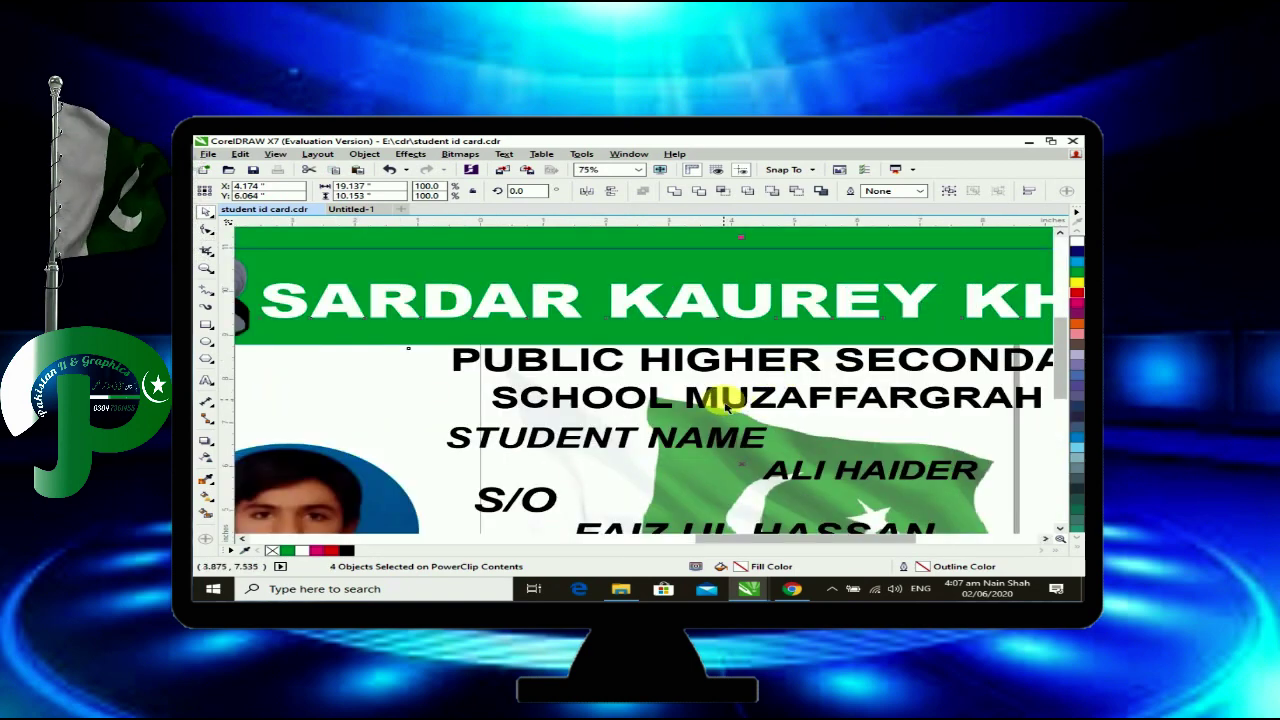
scroll(725, 398, down, 3)
scroll(728, 401, up, 1)
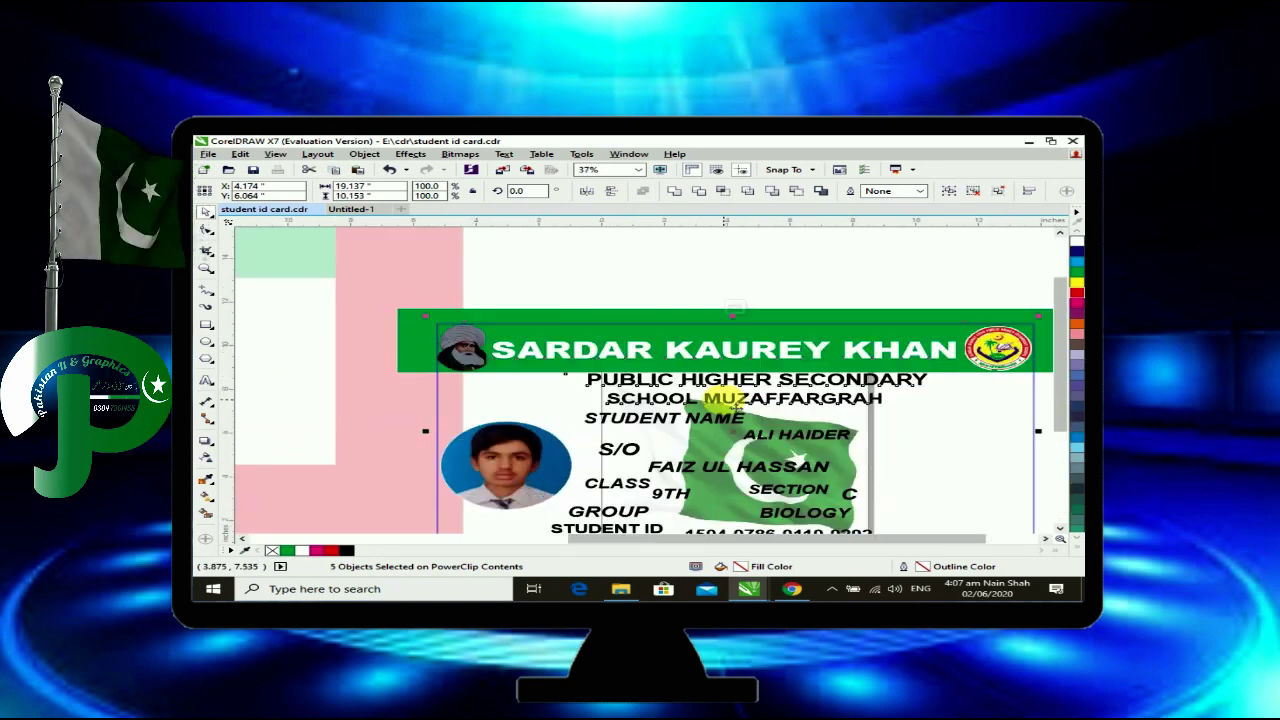
scroll(733, 402, down, 1)
drag(934, 330, 560, 457)
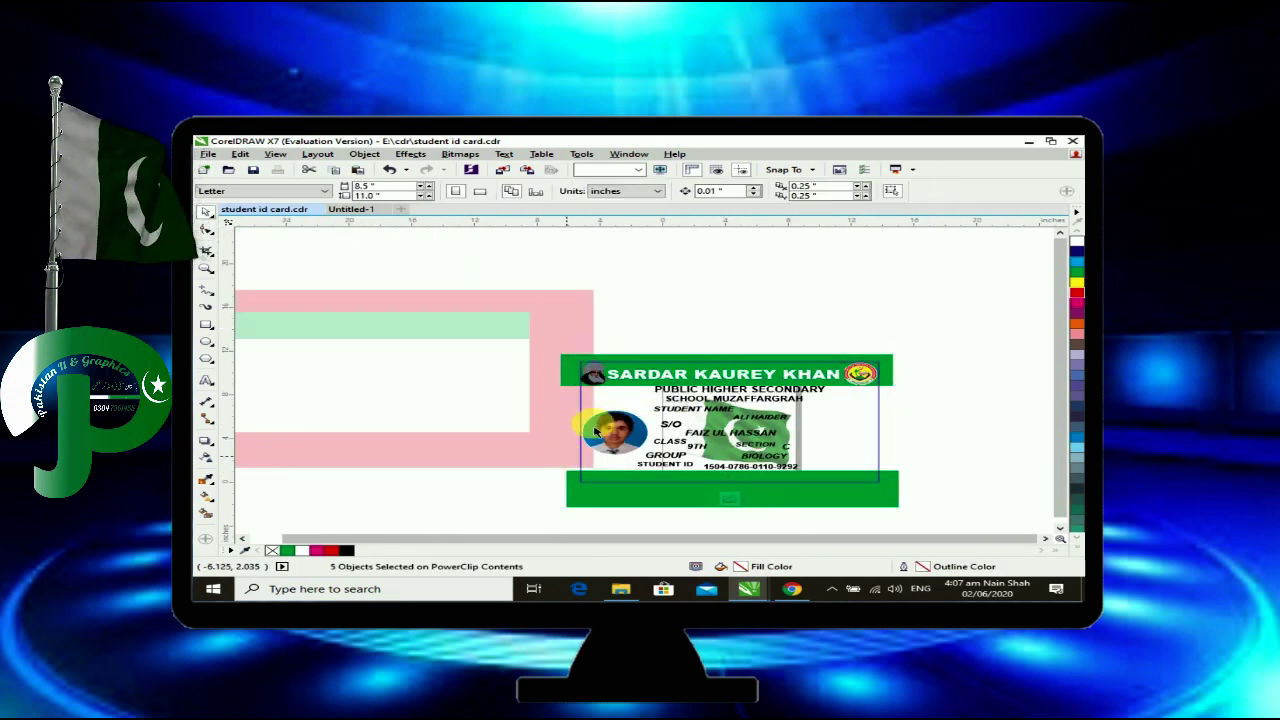
drag(944, 318, 566, 484)
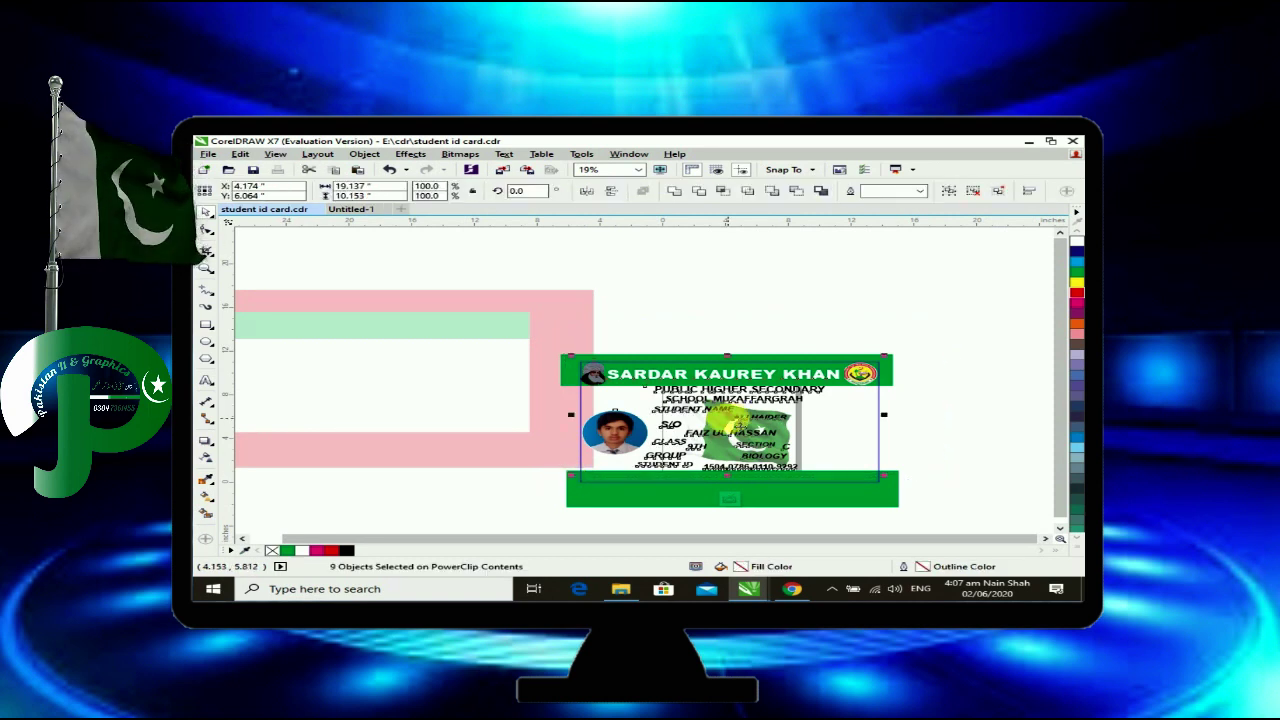
click(732, 428)
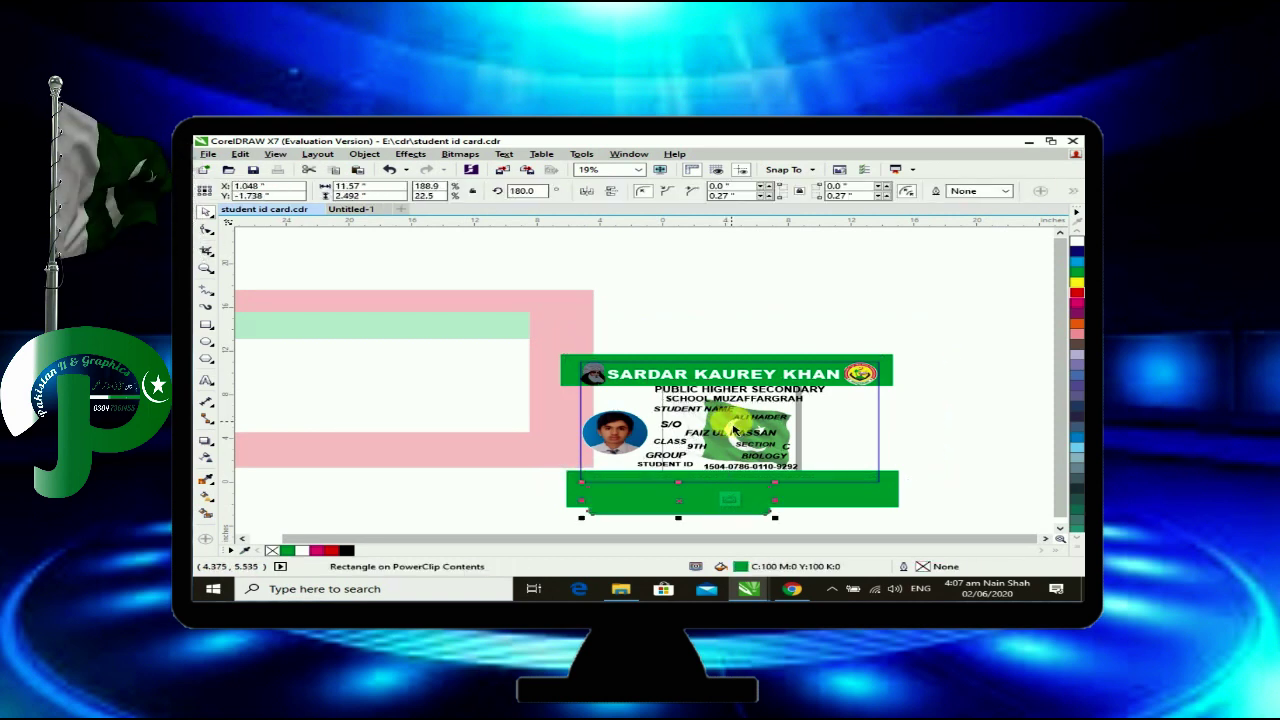
key(Escape)
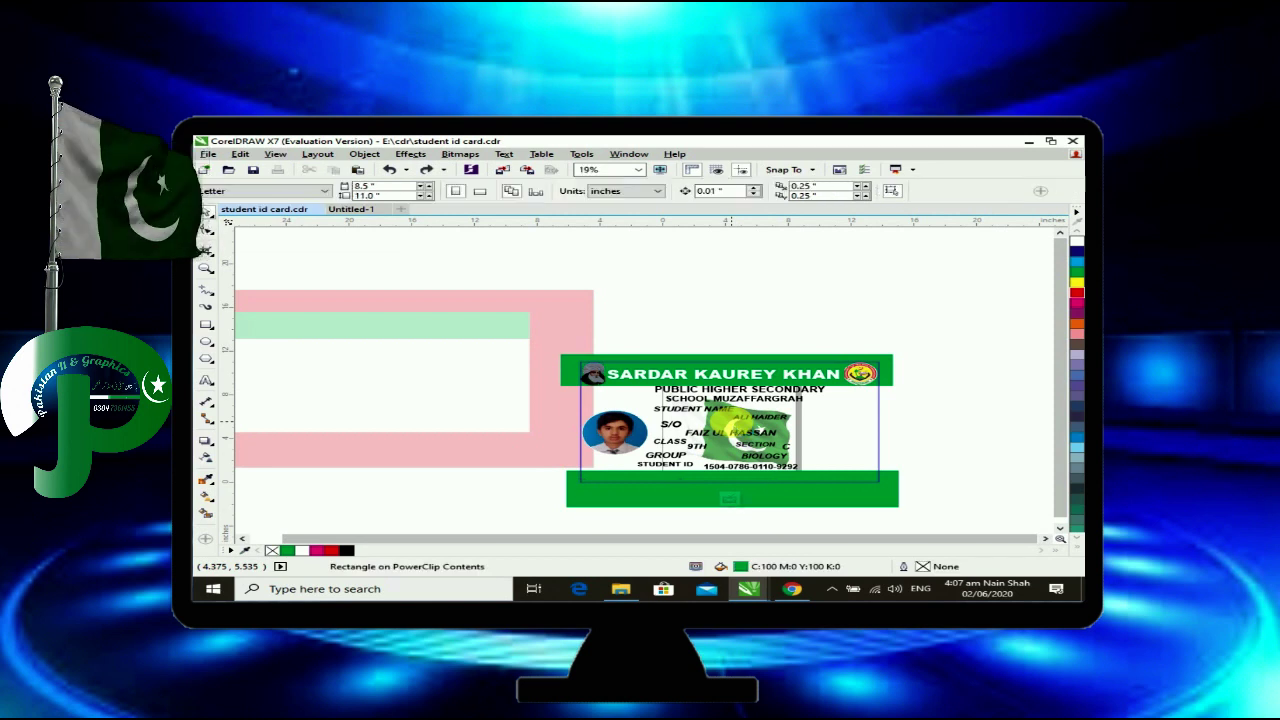
Copy the header strip, pictures and texts out of the sample's PowerClip and place them over the new card at X -19.29 in, Y 10.509 in.
drag(957, 325, 521, 484)
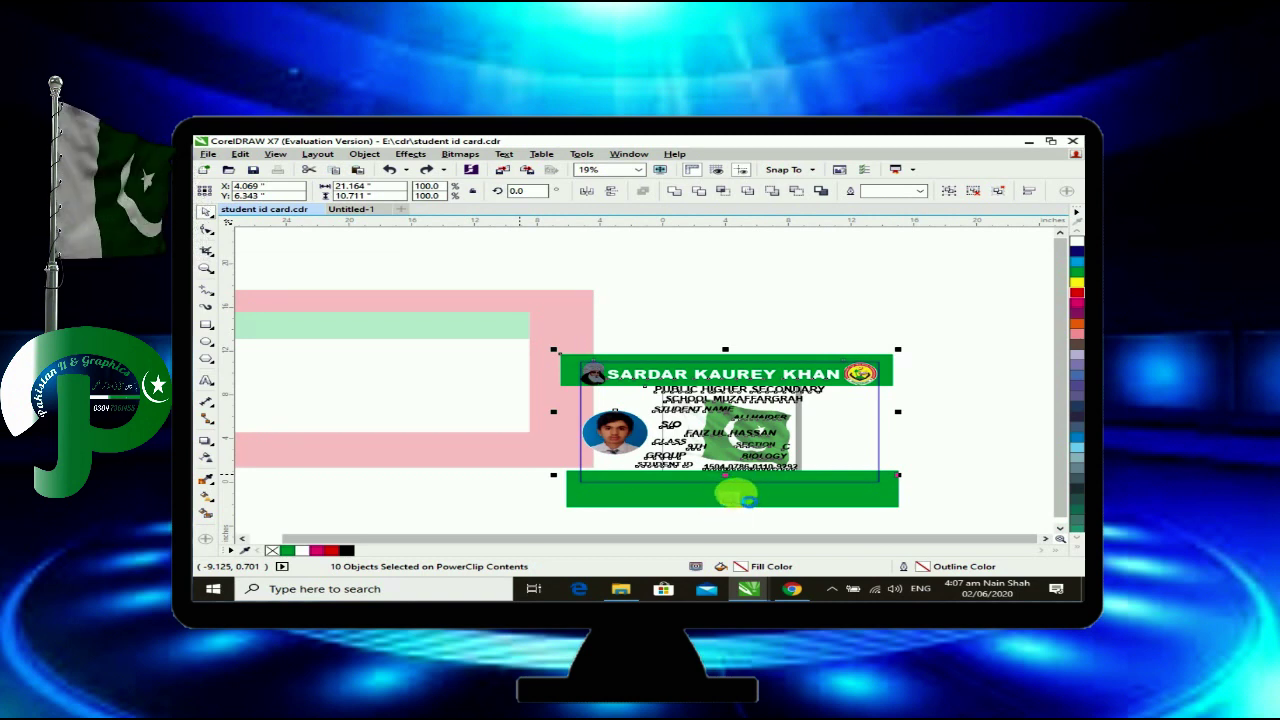
click(731, 503)
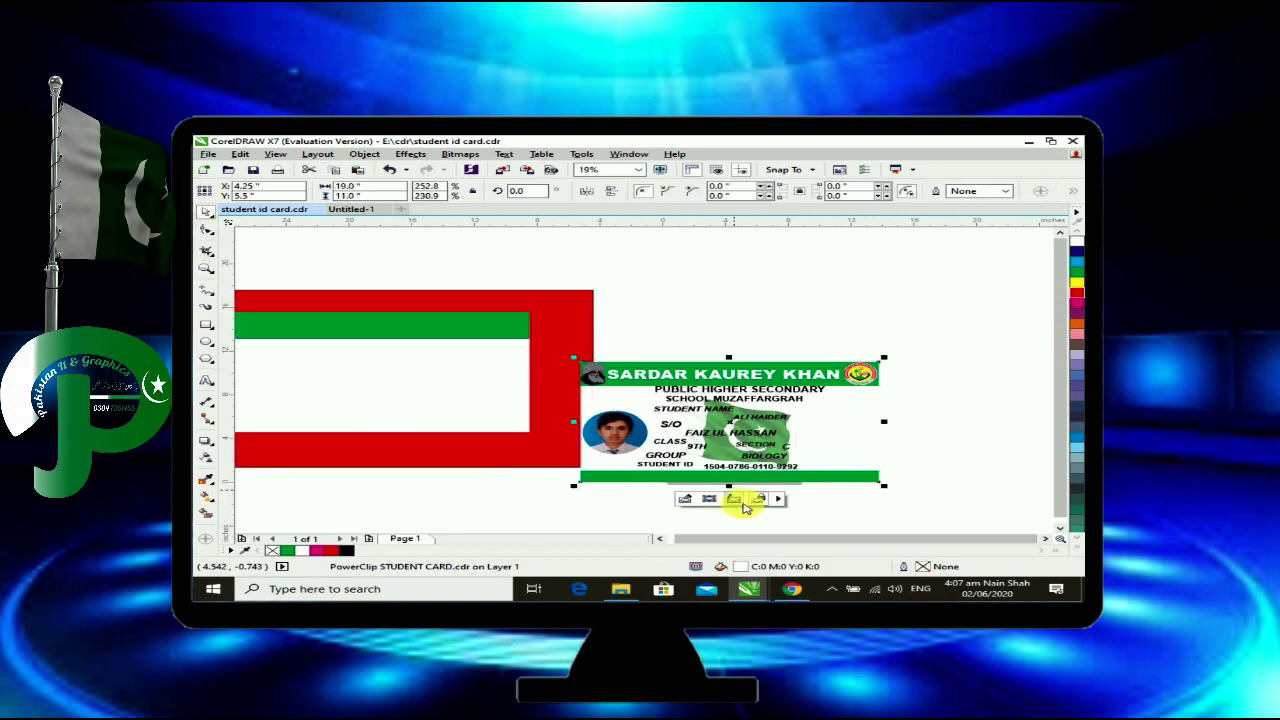
click(735, 500)
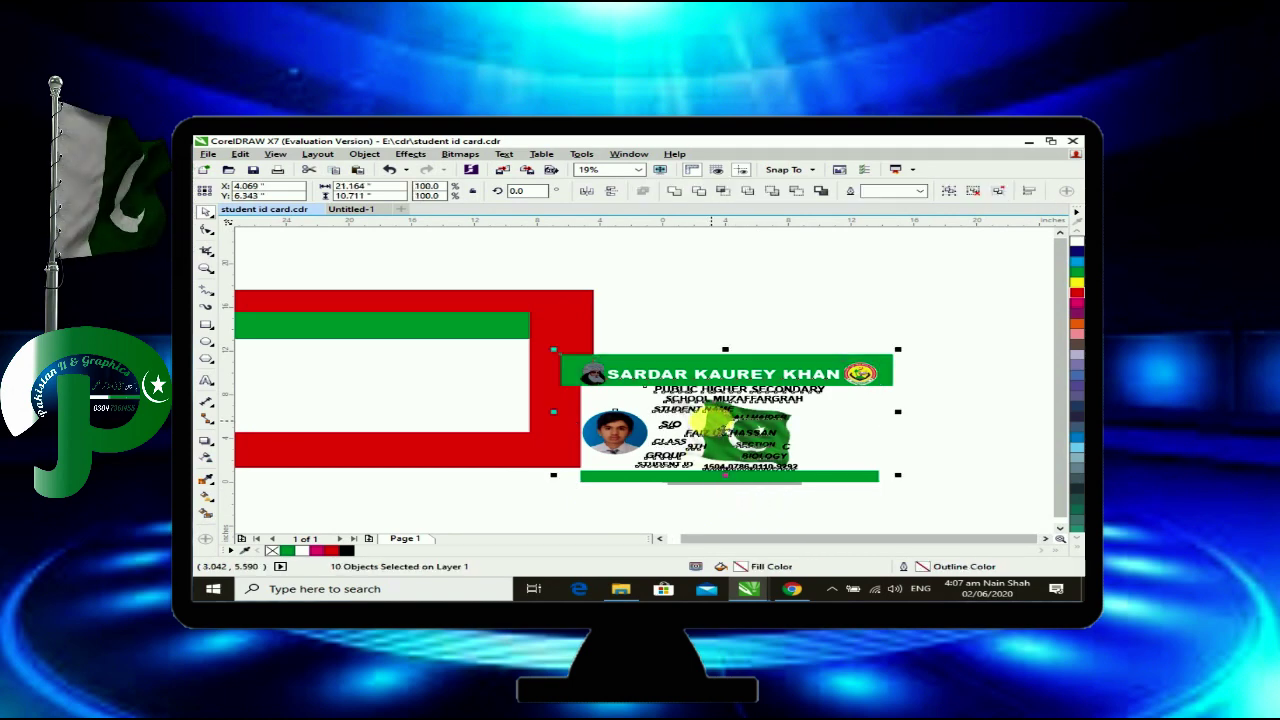
drag(718, 426, 435, 409)
drag(324, 404, 357, 395)
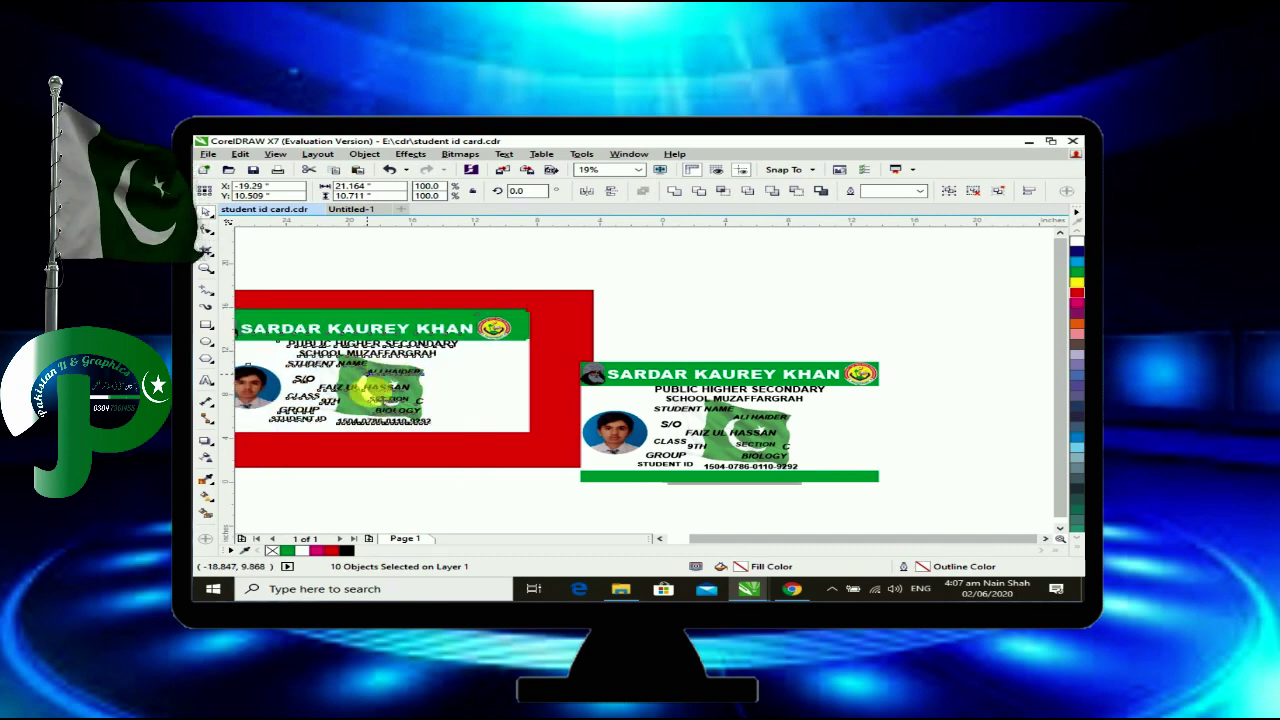
Shift the pasted contents sideways to line up with the new white card and delete their surplus green header strip.
click(657, 535)
drag(588, 432, 625, 372)
click(880, 299)
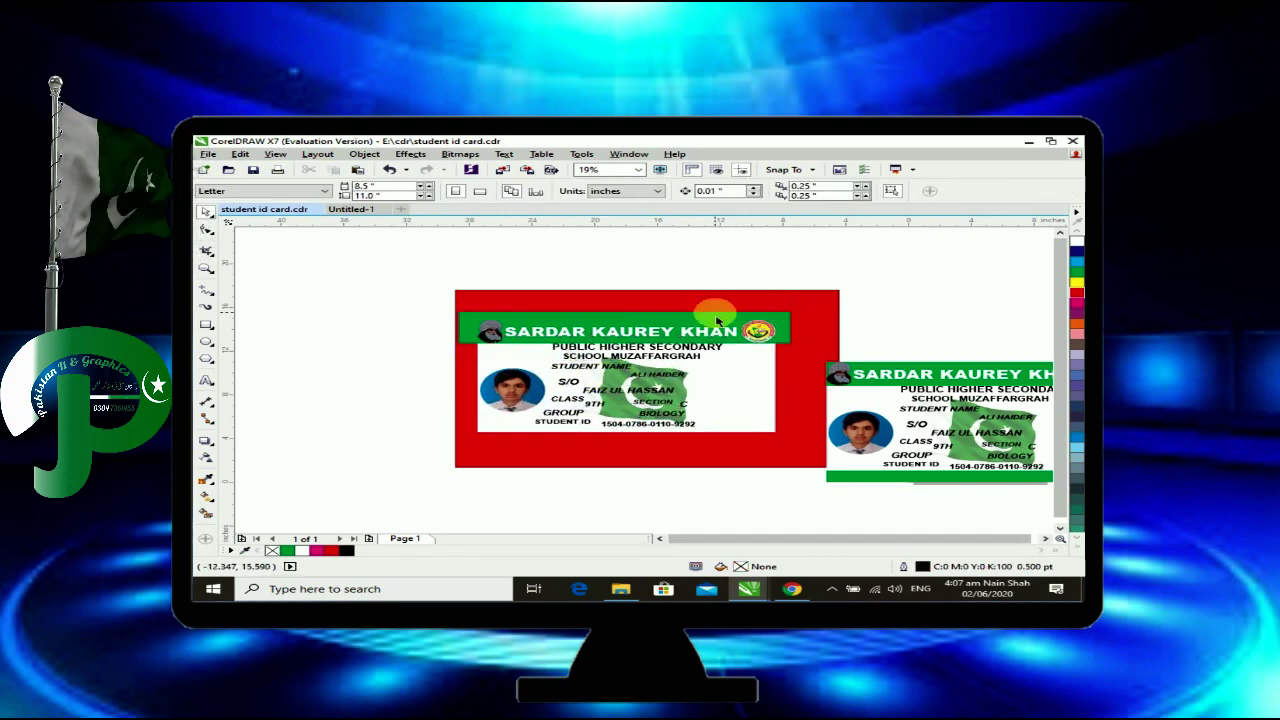
click(717, 320)
click(717, 320)
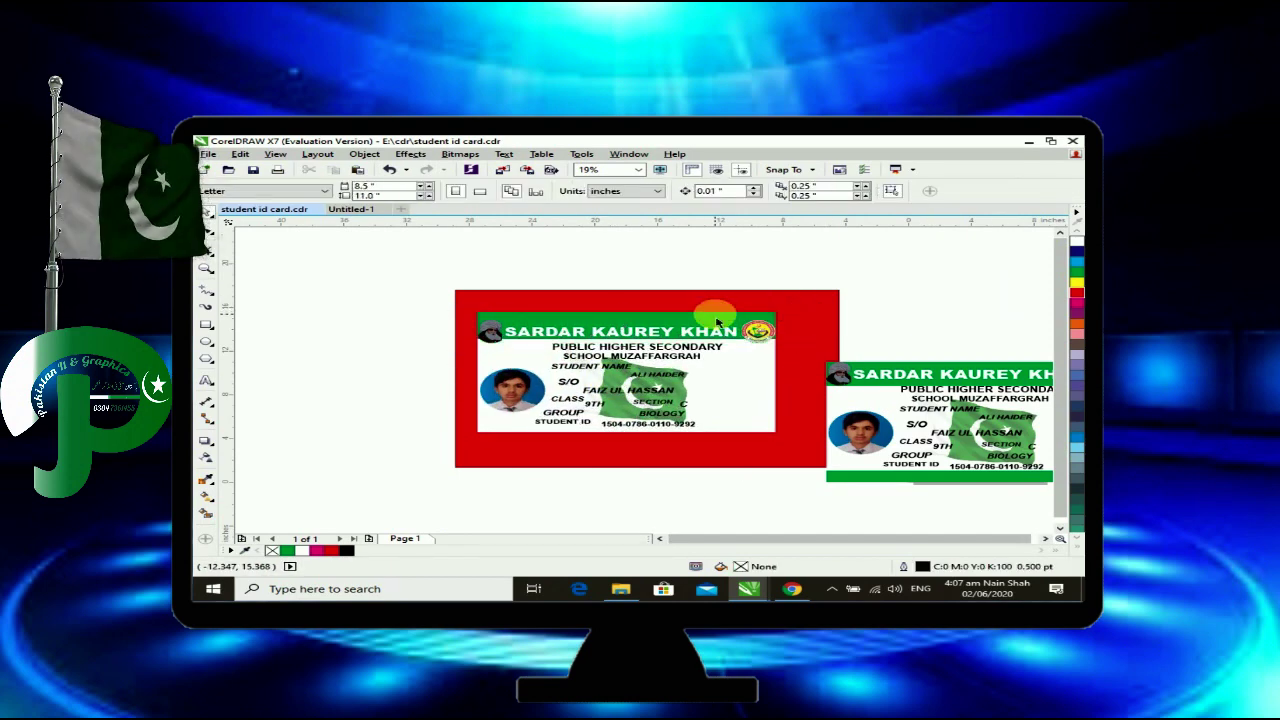
Select the nine remaining pasted objects together and move them up to X -18.039 in, Y 10.492 in.
drag(934, 287, 797, 336)
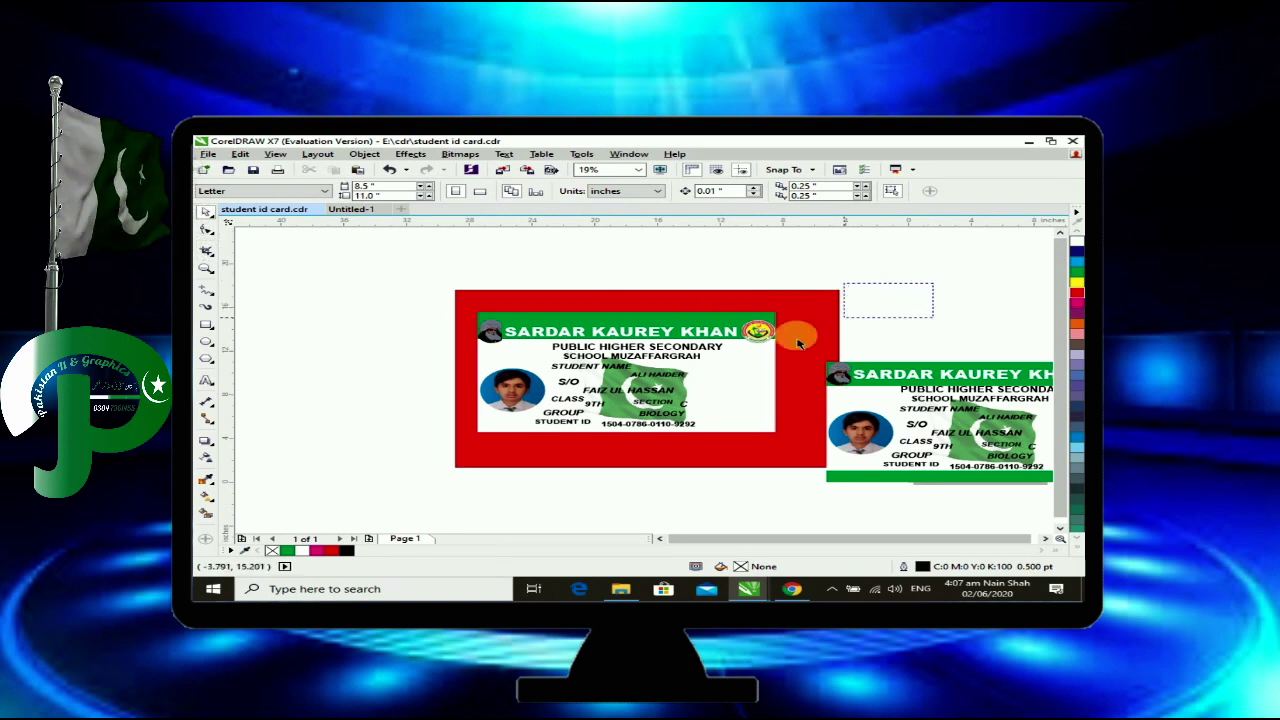
mouse_move(627, 386)
mouse_down()
mouse_move(528, 411)
mouse_move(628, 392)
mouse_up()
click(837, 306)
click(909, 286)
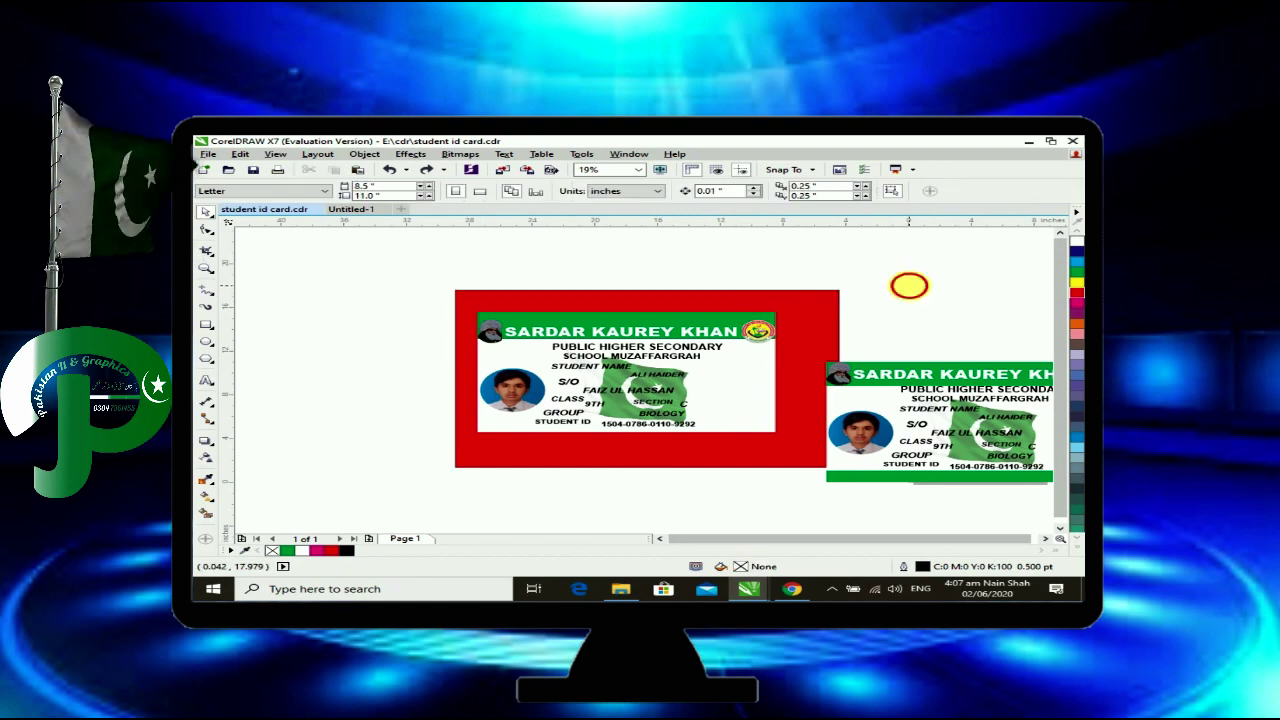
drag(826, 290, 476, 433)
drag(474, 433, 472, 433)
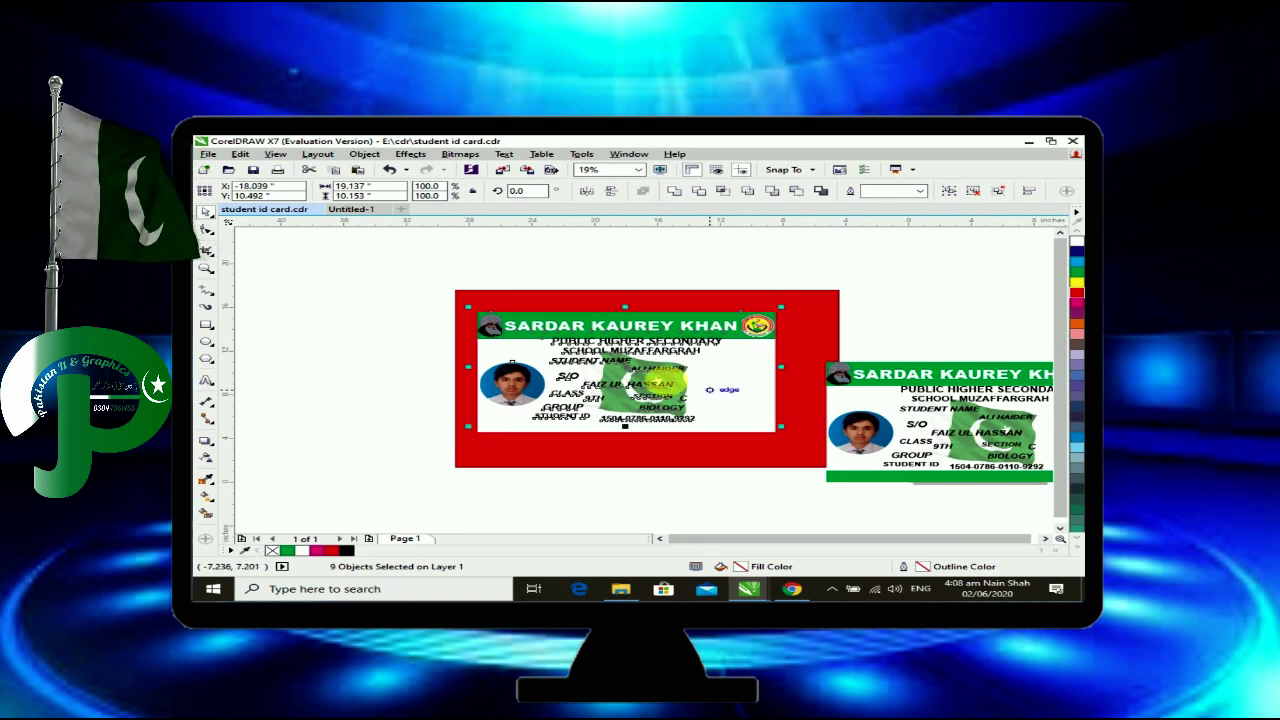
PowerClip the nine selected objects inside the new white card rectangle.
right_click(628, 377)
click(698, 312)
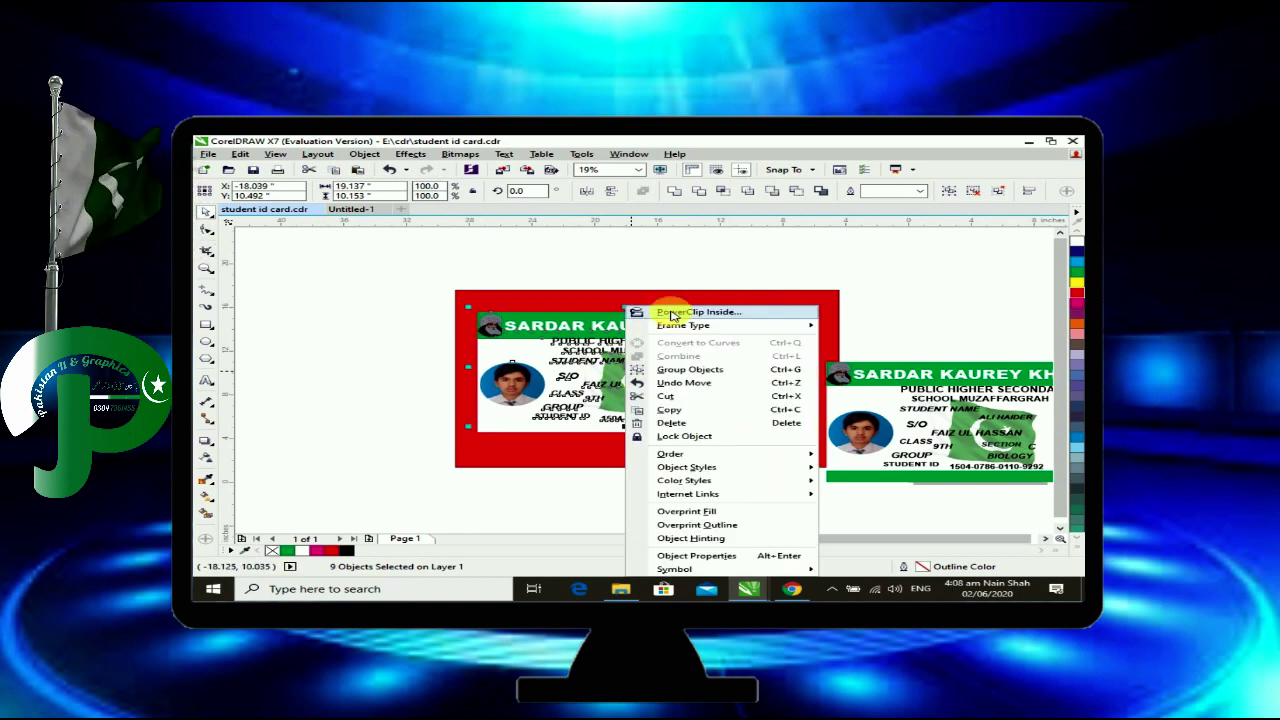
click(725, 376)
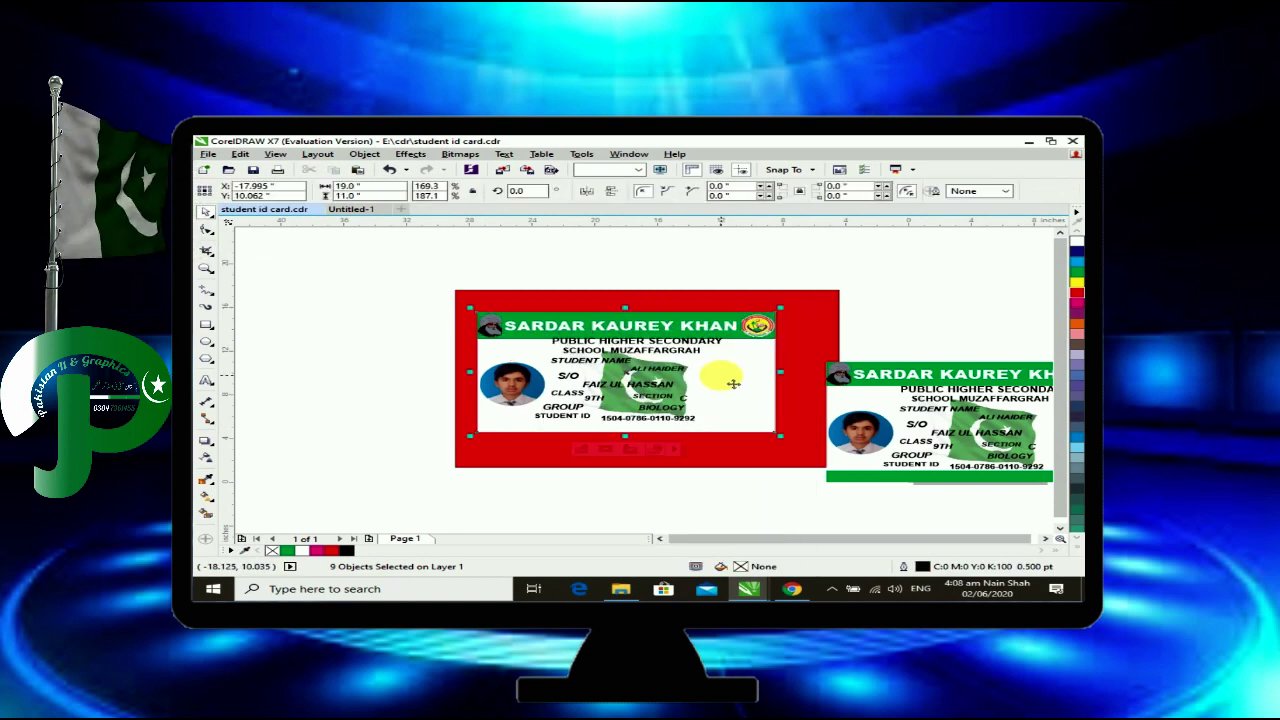
Copy the green footer strip from the sample's PowerClip and place it over the new card's lower edge at X -17.617 in, Y 3.817 in.
double_click(919, 480)
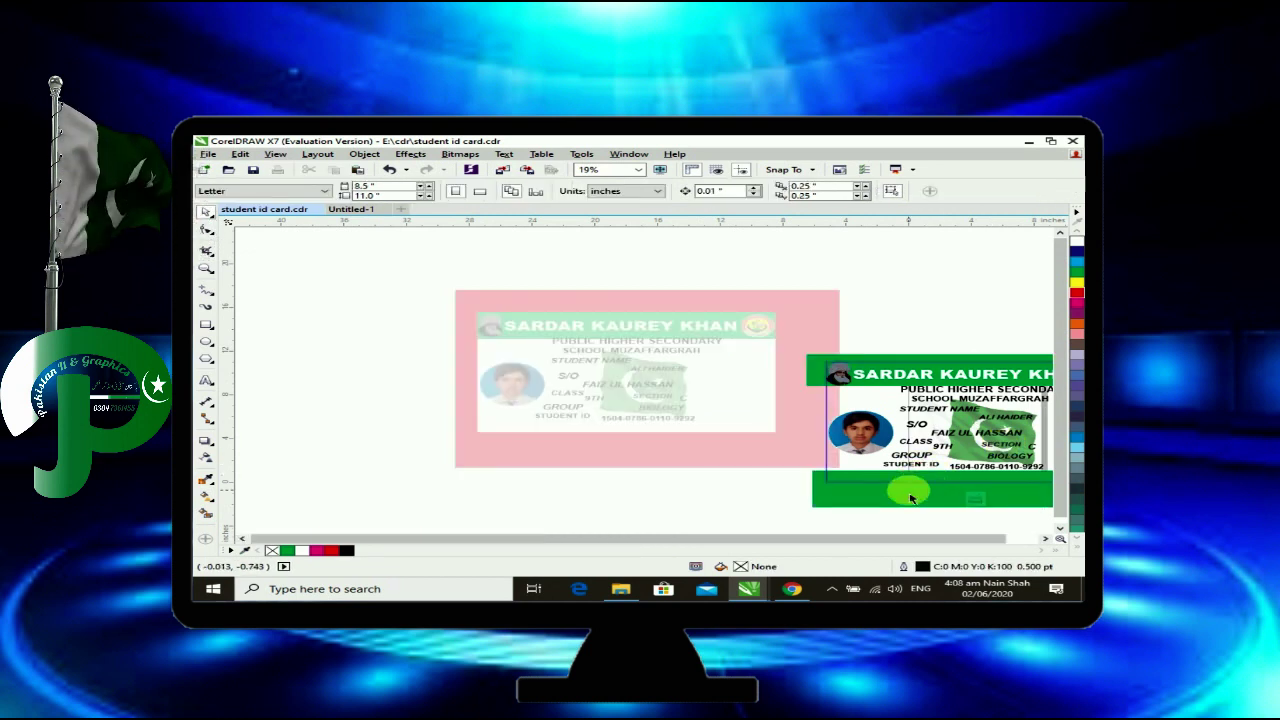
click(916, 492)
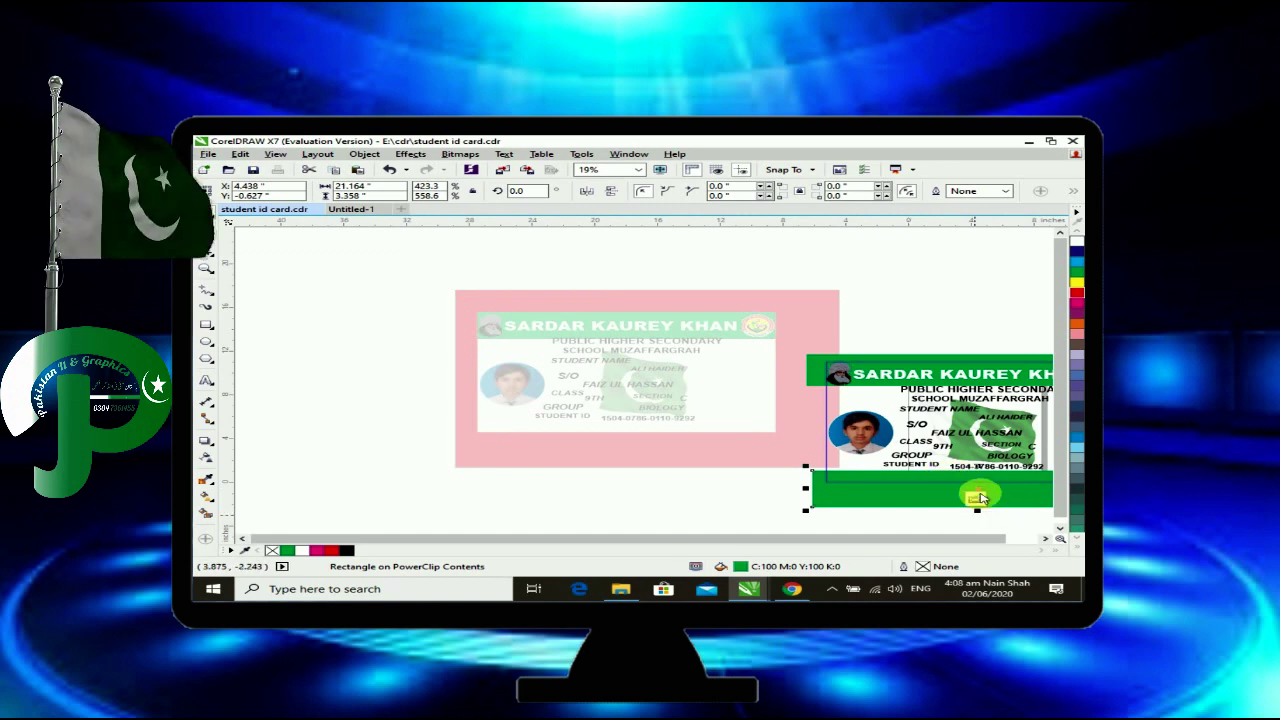
click(980, 497)
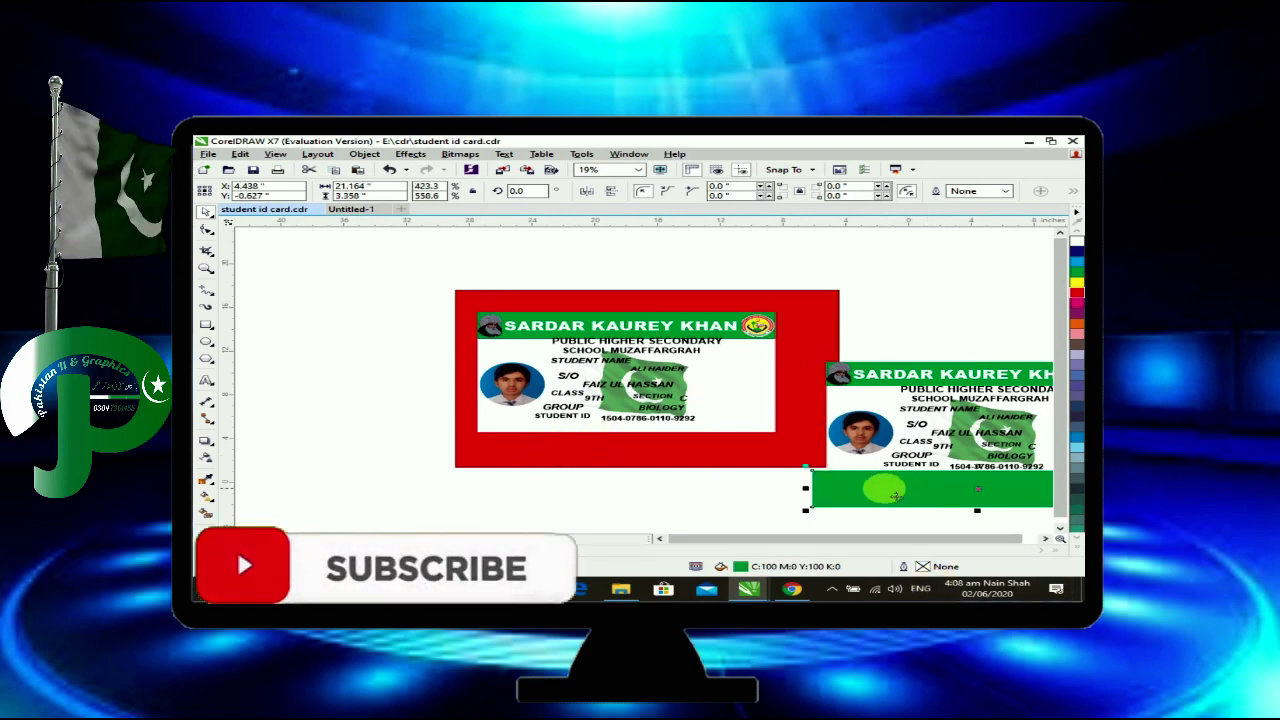
drag(871, 486, 540, 443)
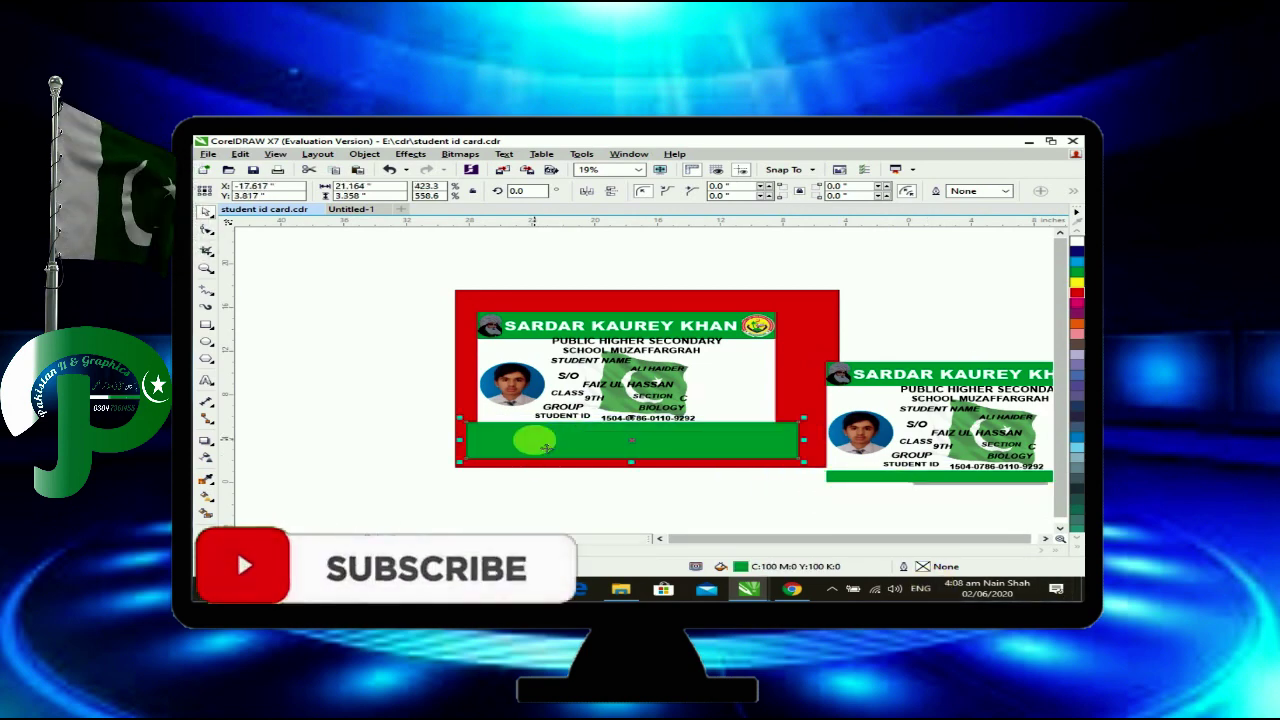
PowerClip the green footer strip inside the new card rectangle and move the card to X -16.44 in, Y 7.117 in.
scroll(625, 430, up, 2)
right_click(686, 439)
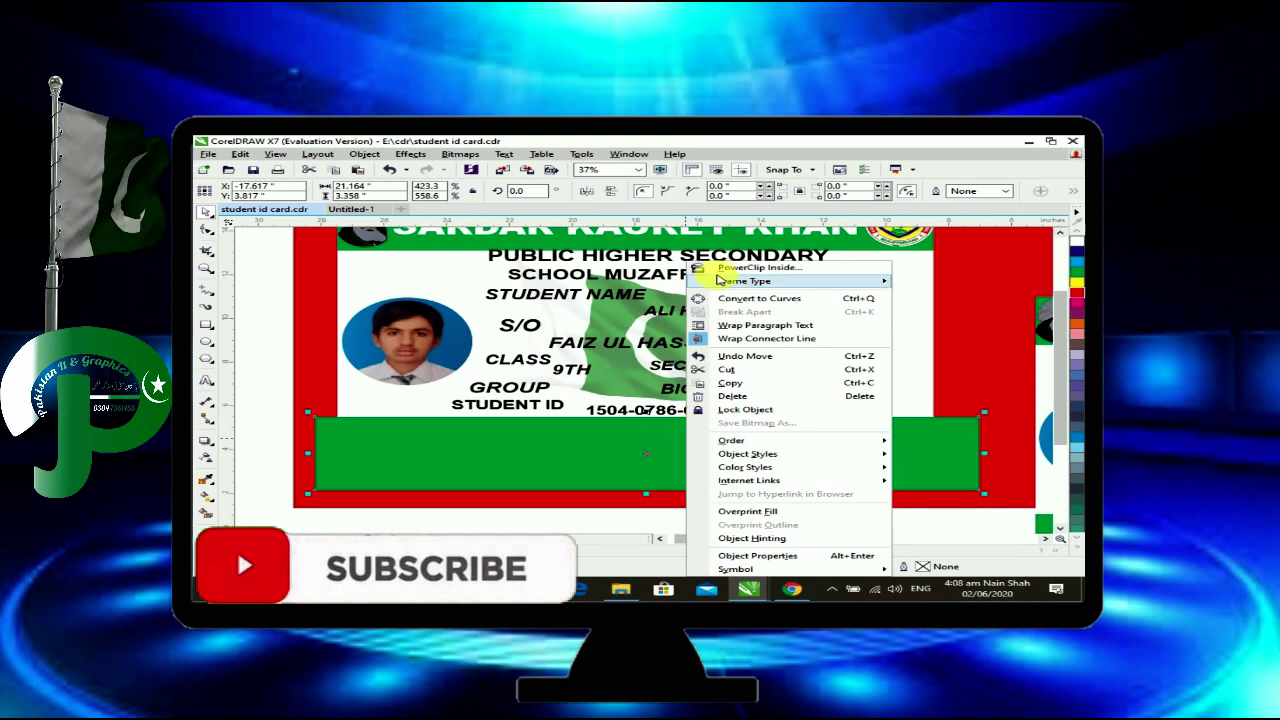
click(718, 268)
click(803, 325)
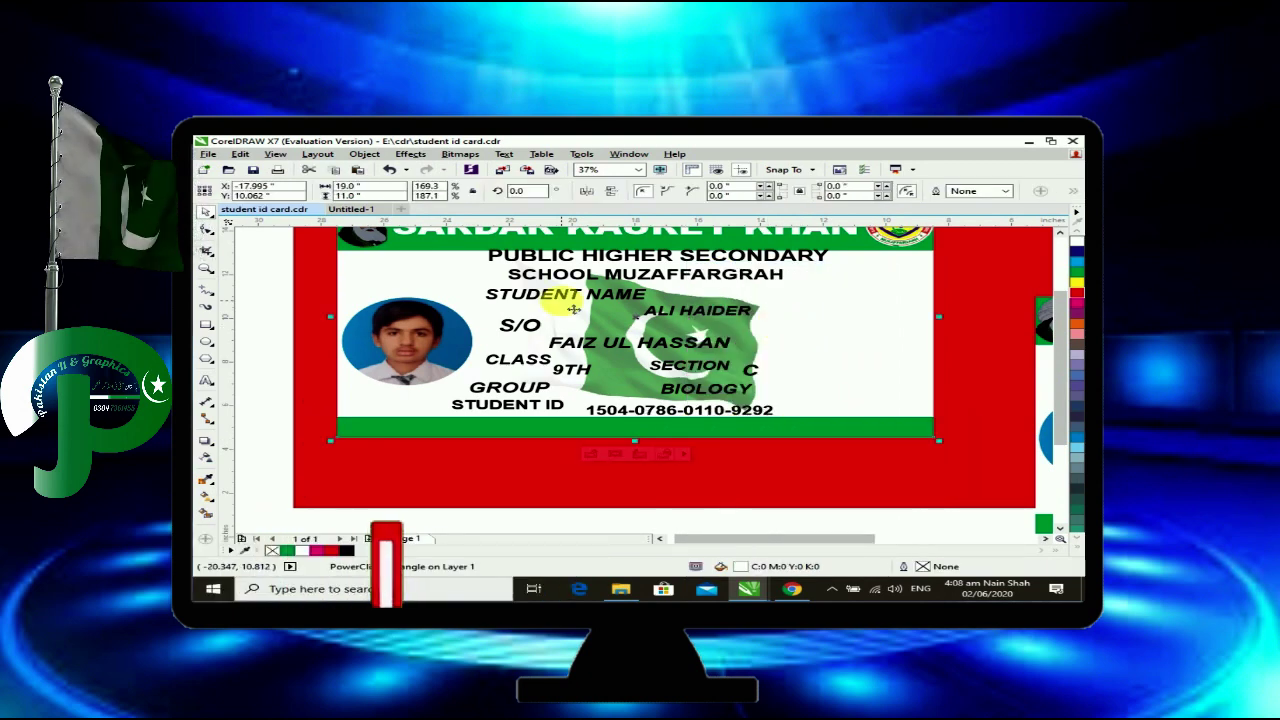
scroll(563, 300, down, 2)
drag(590, 322, 592, 323)
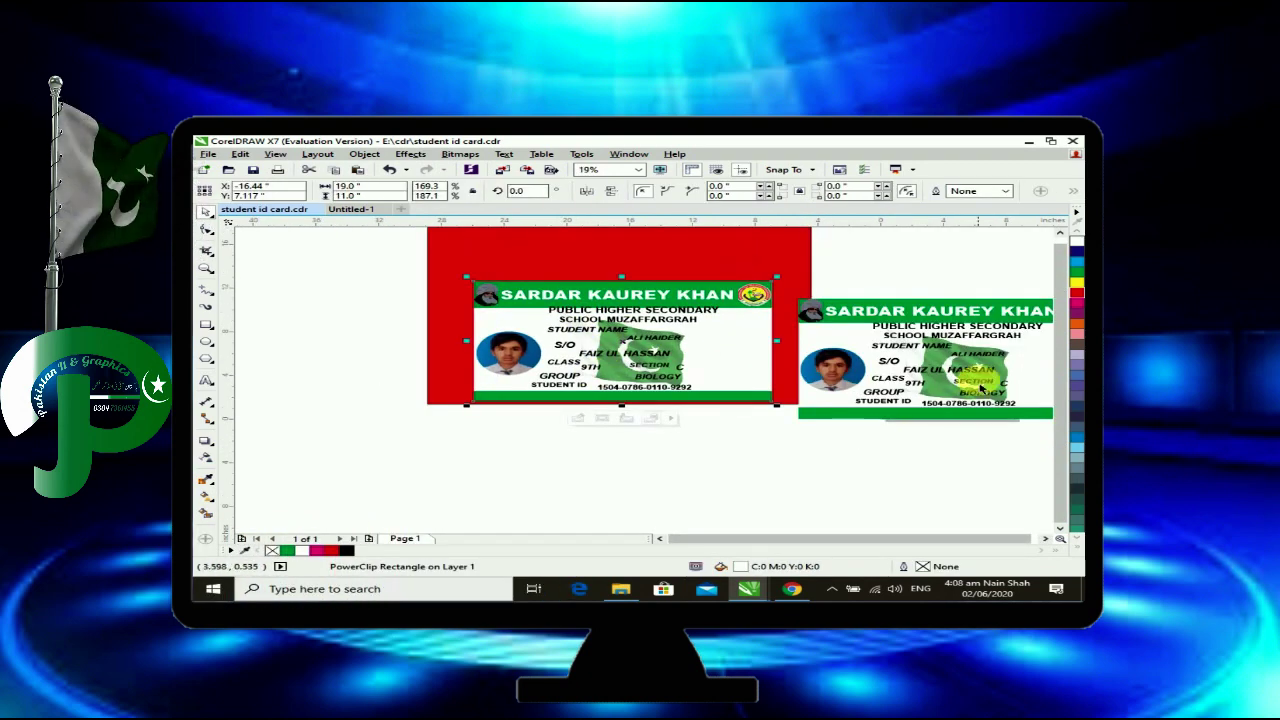